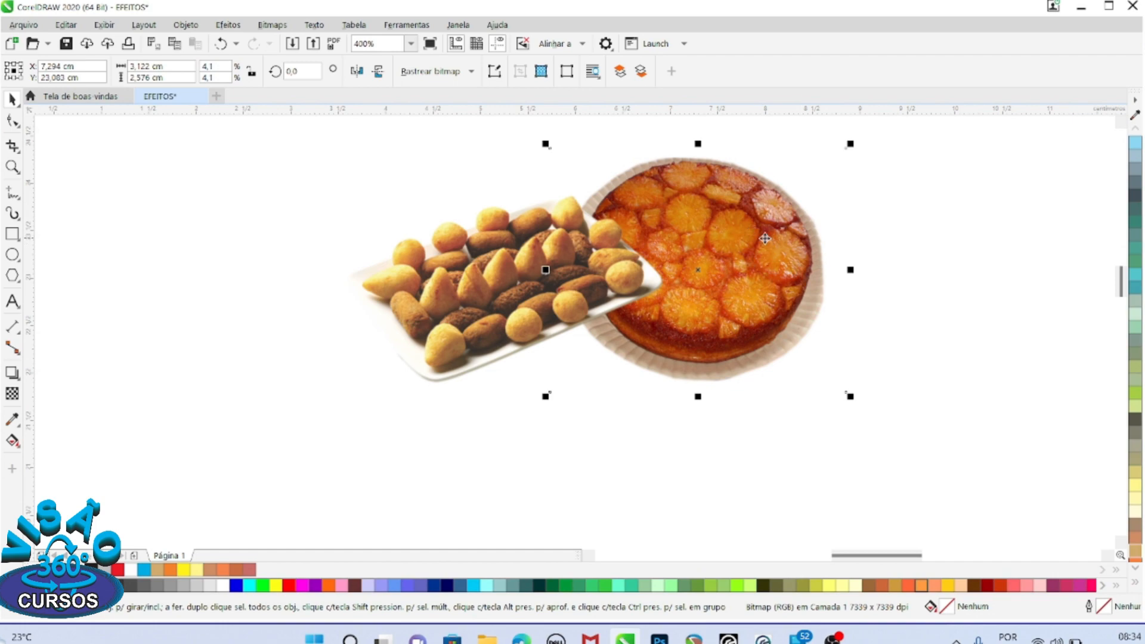
Move the snack tray image slightly left, away from the centre of the pineapple cake, and clear the selection.
left_click(542, 271)
left_click_drag(542, 271, 489, 271)
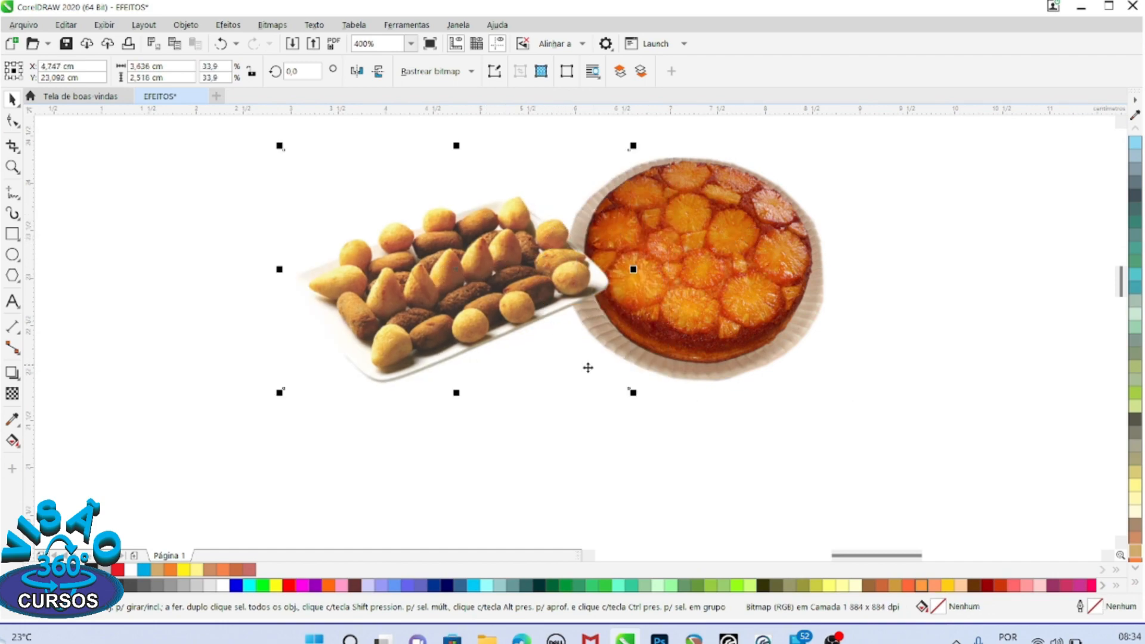
left_click(482, 258)
left_click(158, 269)
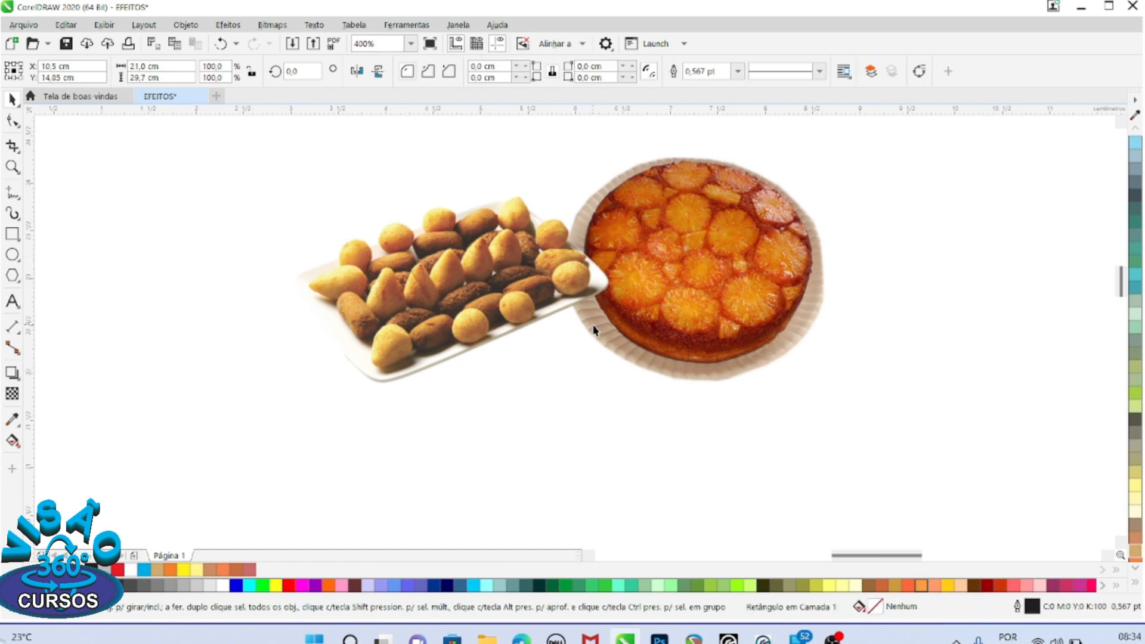
Bring the pineapple cake image to the front of all other objects so it overlaps the snack tray.
scroll(670, 282, "down", 4)
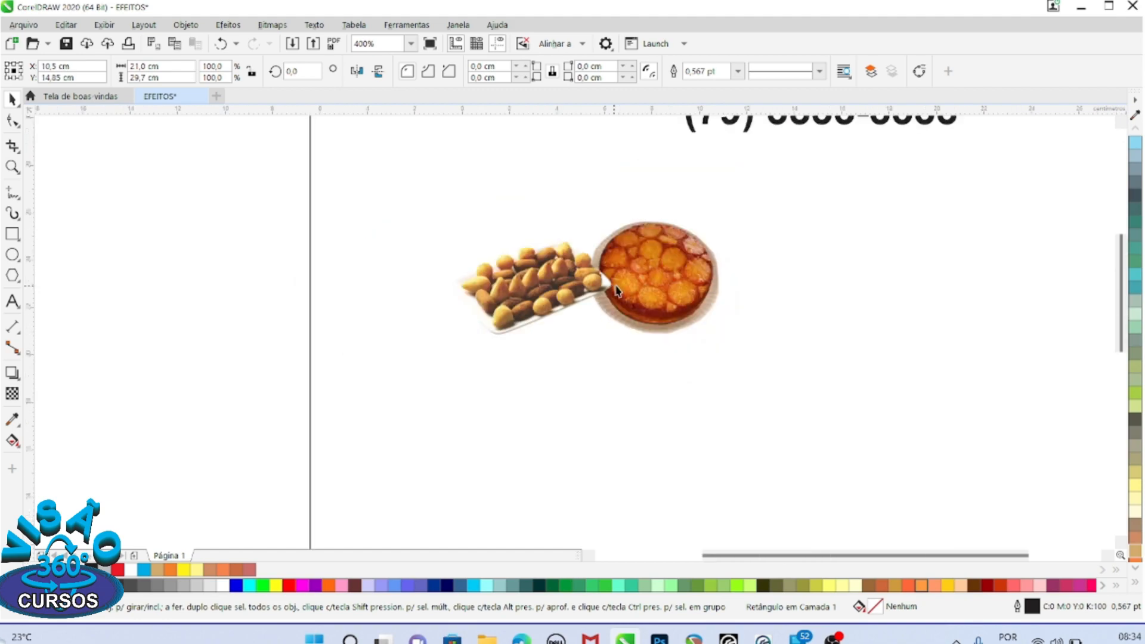
scroll(624, 270, "up", 2)
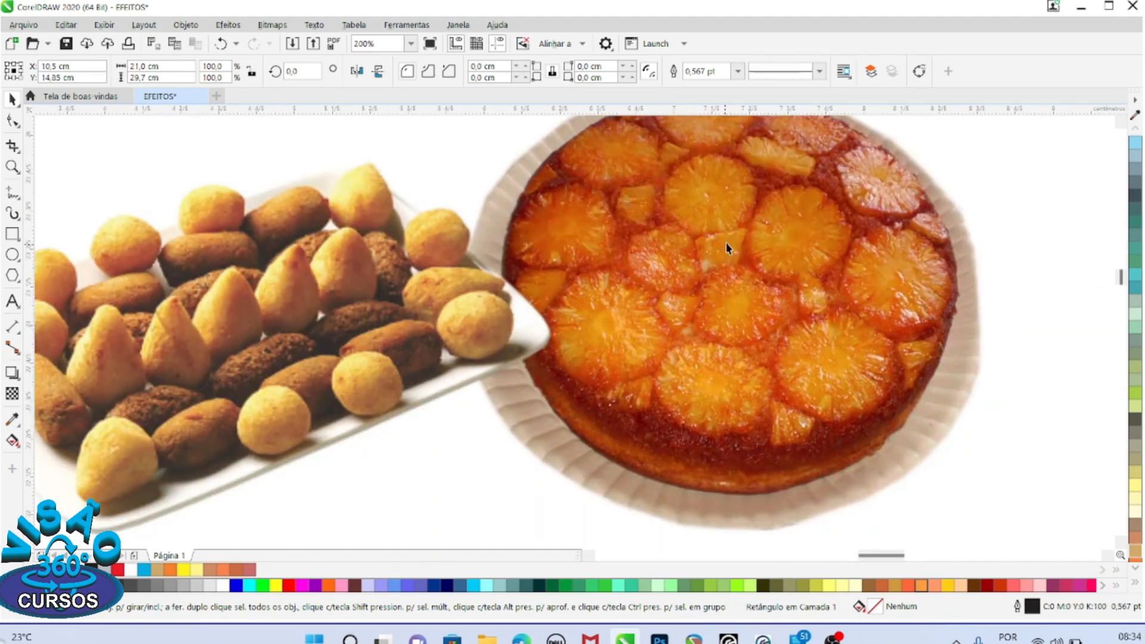
left_click(806, 236)
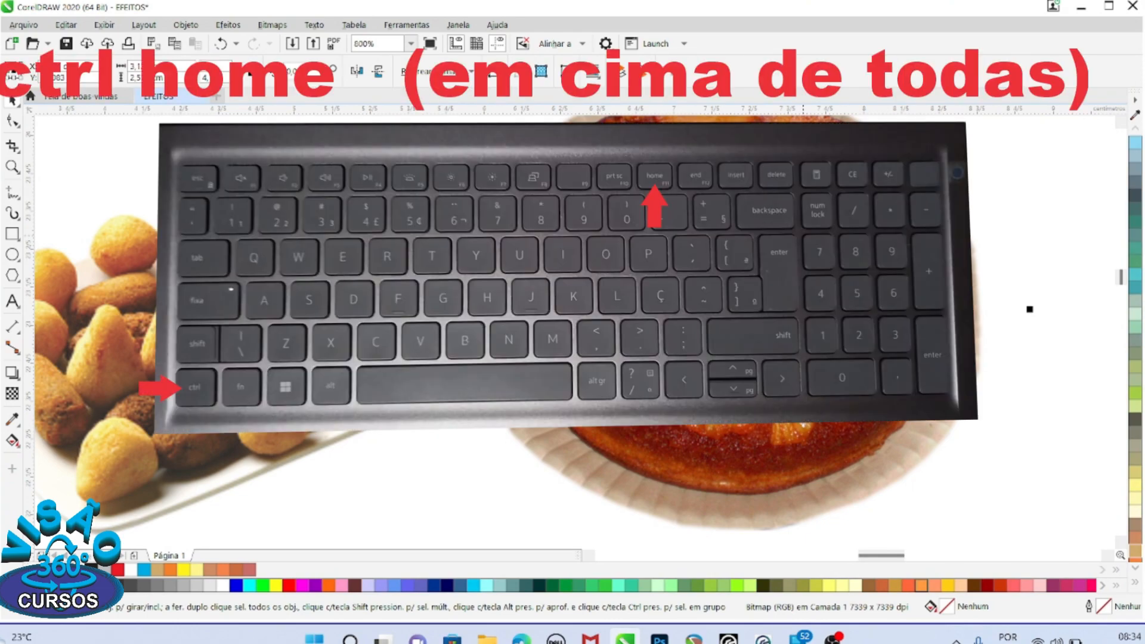
key("ctrl+Home")
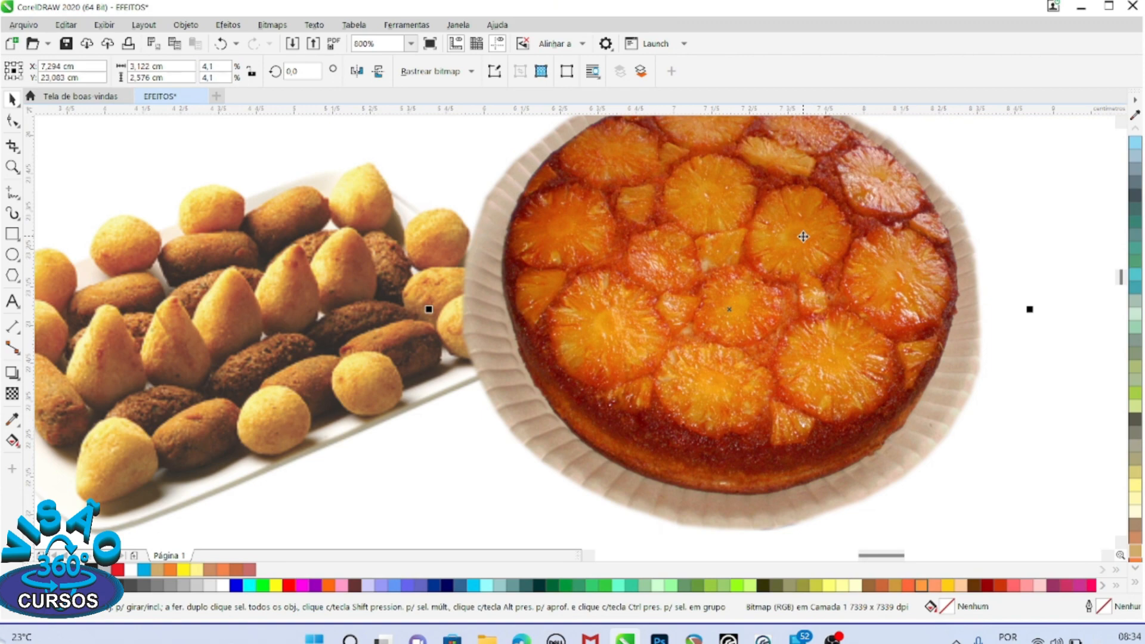
Place the pineapple cake below the row of food images and enlarge it to about 9.26 × 7.64 cm.
scroll(803, 237, "down", 5)
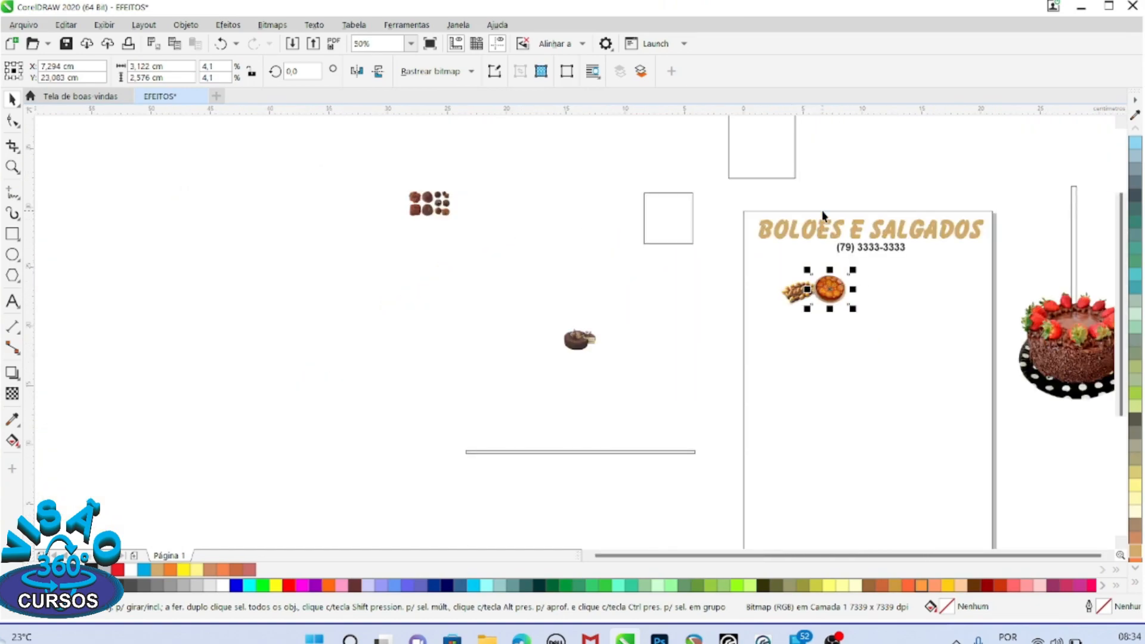
mouse_move(830, 289)
left_mouse_down()
mouse_move(822, 229)
mouse_move(836, 303)
mouse_move(1025, 334)
mouse_move(1060, 367)
mouse_move(906, 340)
mouse_move(832, 299)
left_mouse_up()
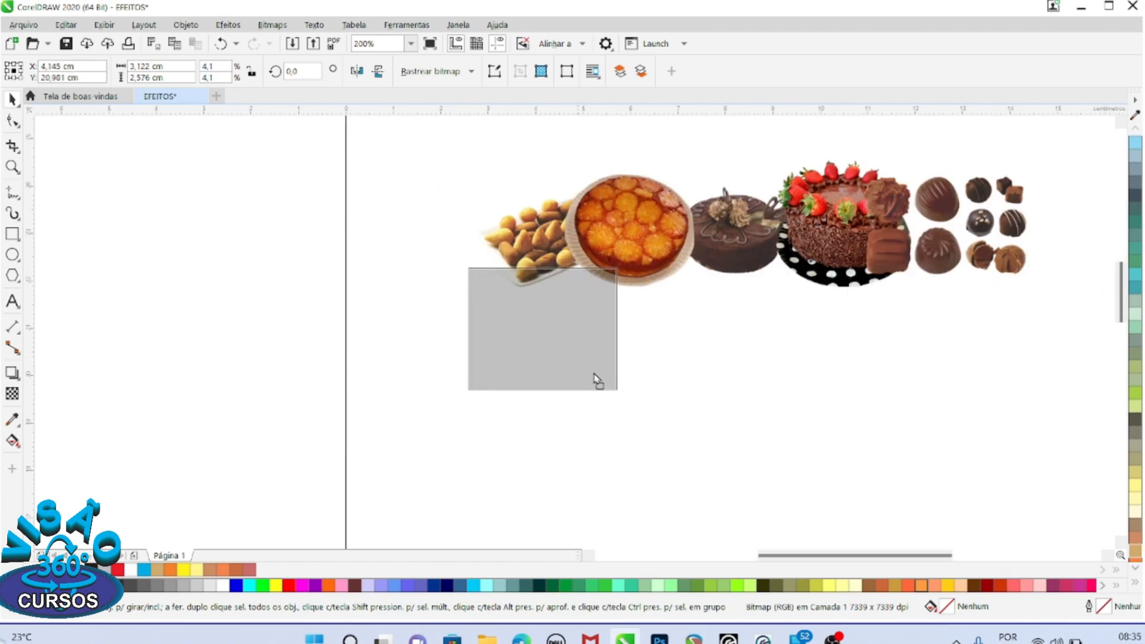
left_click_drag(595, 376, 928, 544)
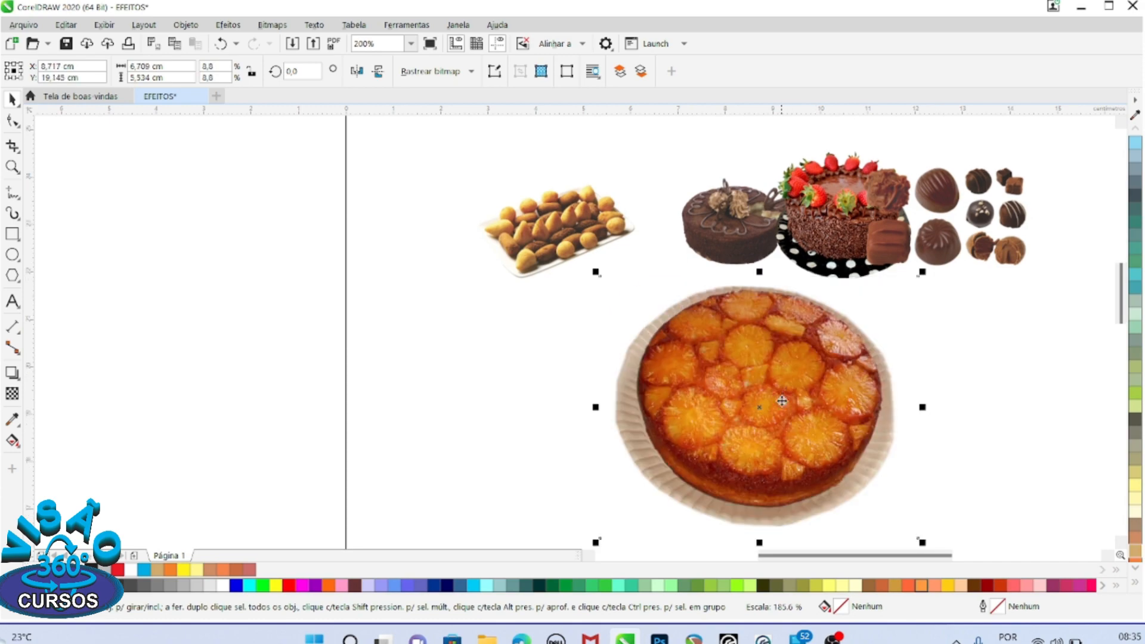
scroll(782, 401, "down", 2)
left_click_drag(729, 428, 718, 451)
left_click_drag(804, 447, 833, 498)
Arrange the snack tray, dark chocolate cake, chocolates and strawberry cake around the edges of the enlarged pineapple cake.
left_click(722, 355)
left_click_drag(722, 356, 741, 423)
left_click_drag(765, 334, 808, 408)
left_click_drag(823, 341, 827, 460)
left_click_drag(789, 340, 735, 471)
left_click(743, 423)
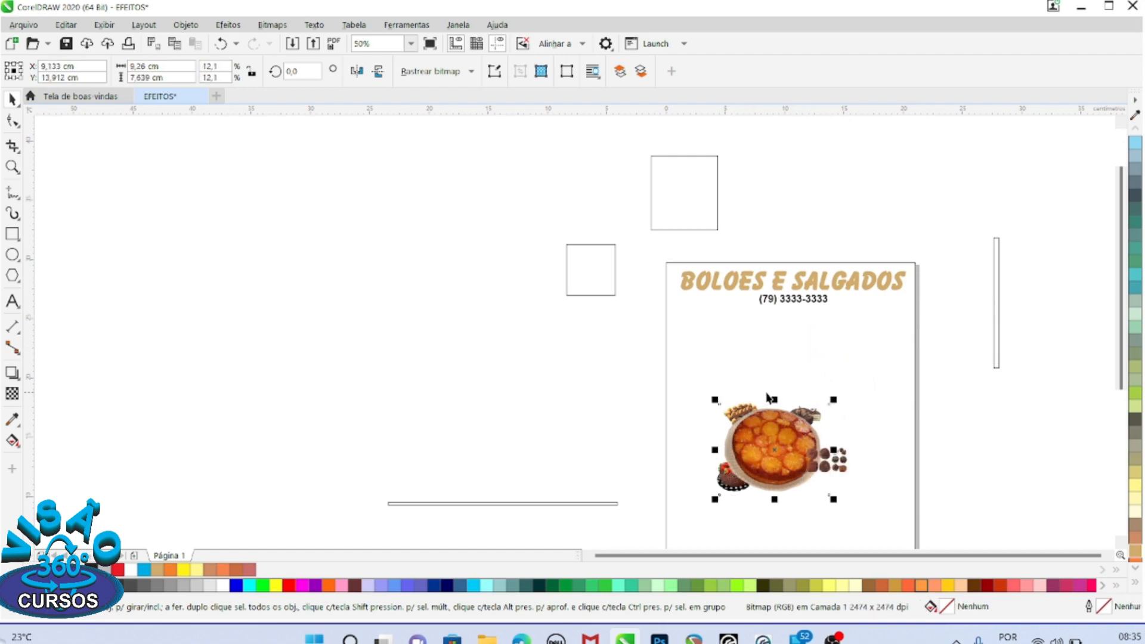
Select the page-sized rectangle behind the food images and delete it.
left_click(717, 409)
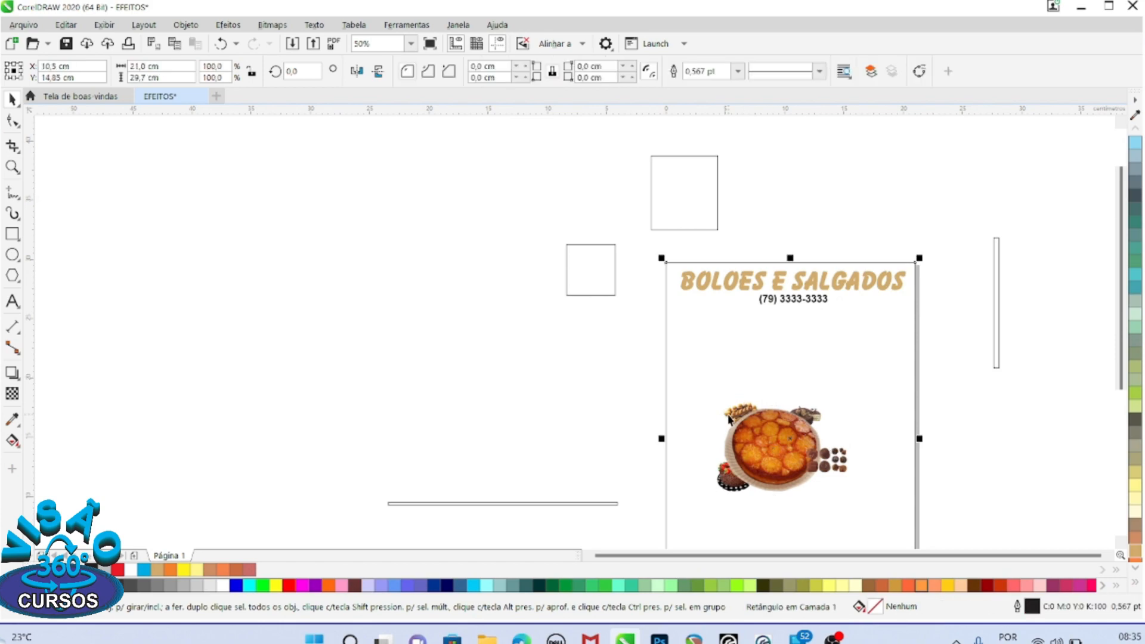
left_click(729, 420)
left_click(762, 365)
scroll(742, 387, "down", 2)
scroll(736, 405, "up", 3)
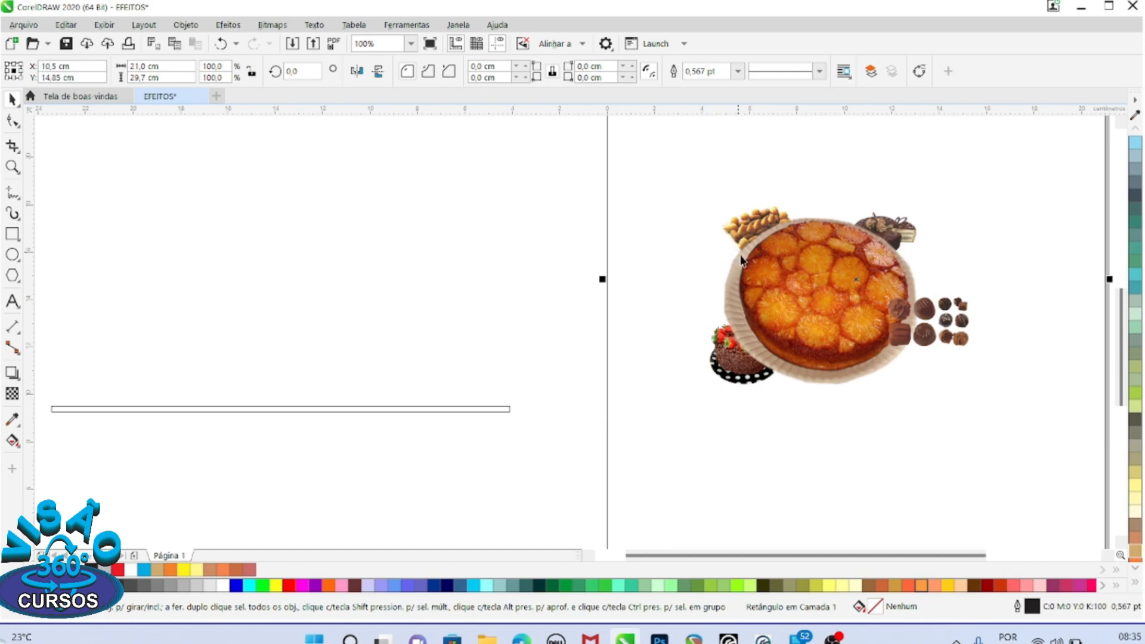
left_click(781, 462)
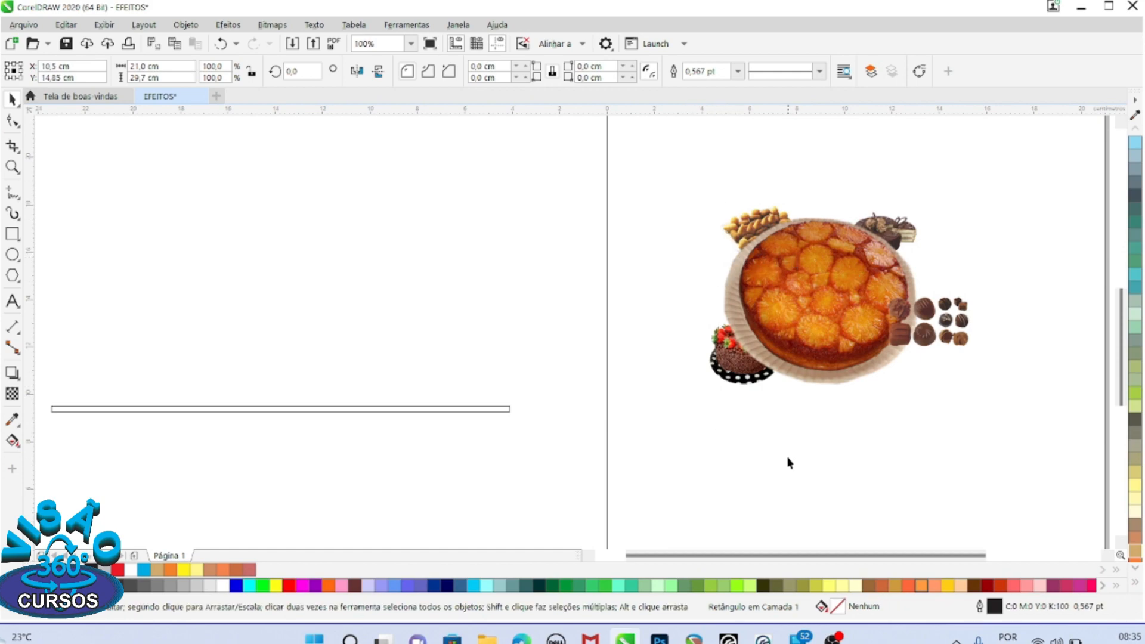
Examine how the pineapple cake overlaps the smaller food images around its edges.
scroll(762, 385, "down", 2)
scroll(776, 370, "up", 2)
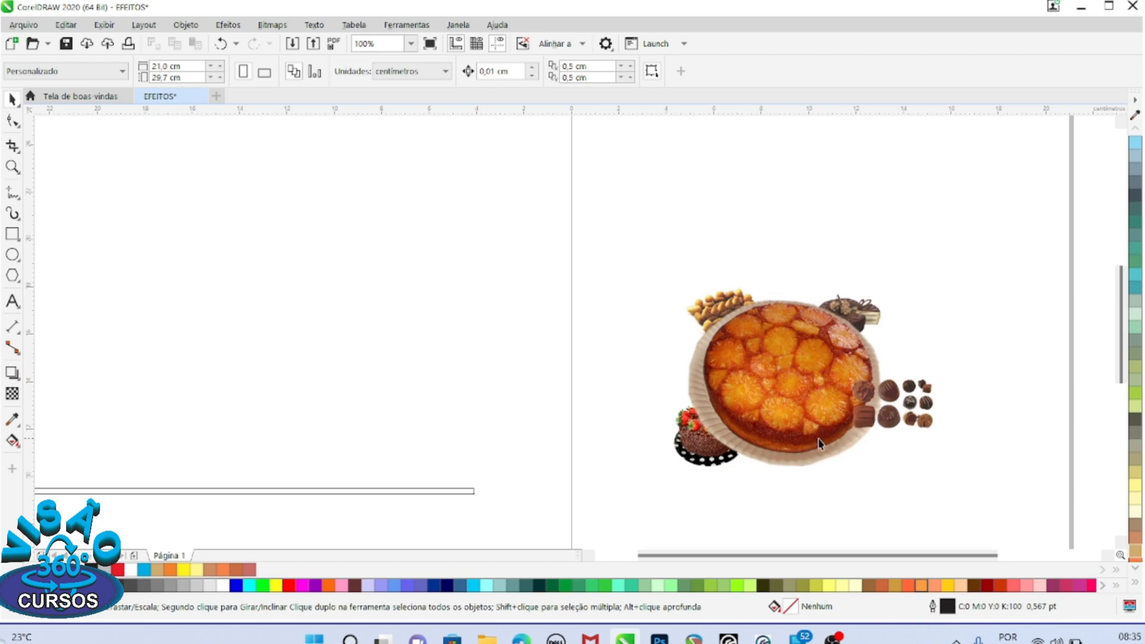
scroll(823, 445, "up", 1)
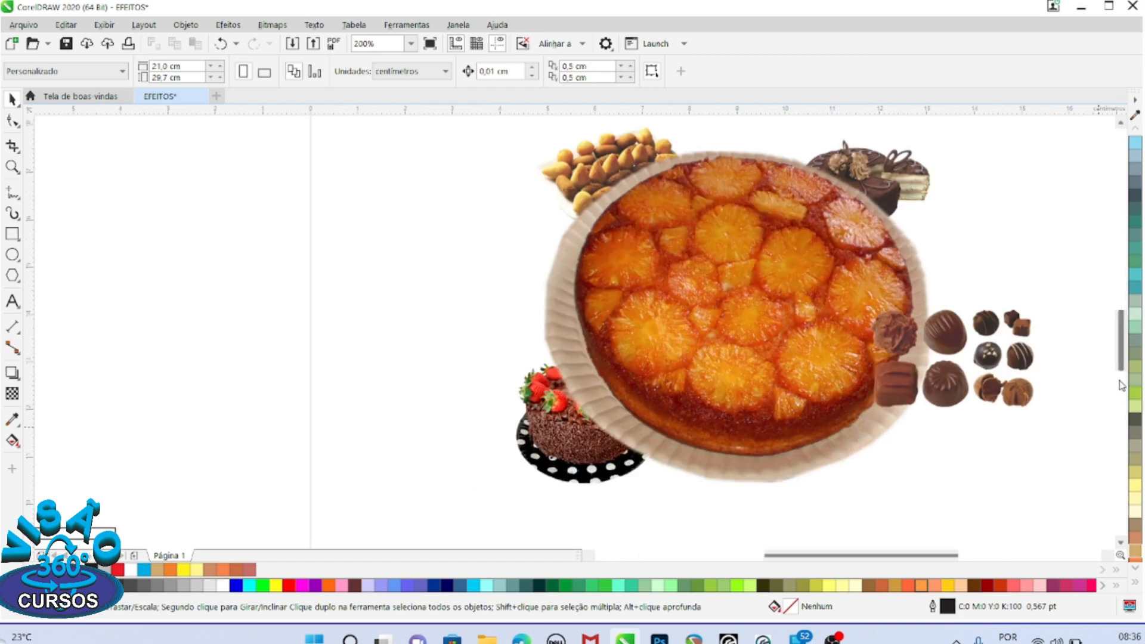
scroll(1125, 370, "up", 1)
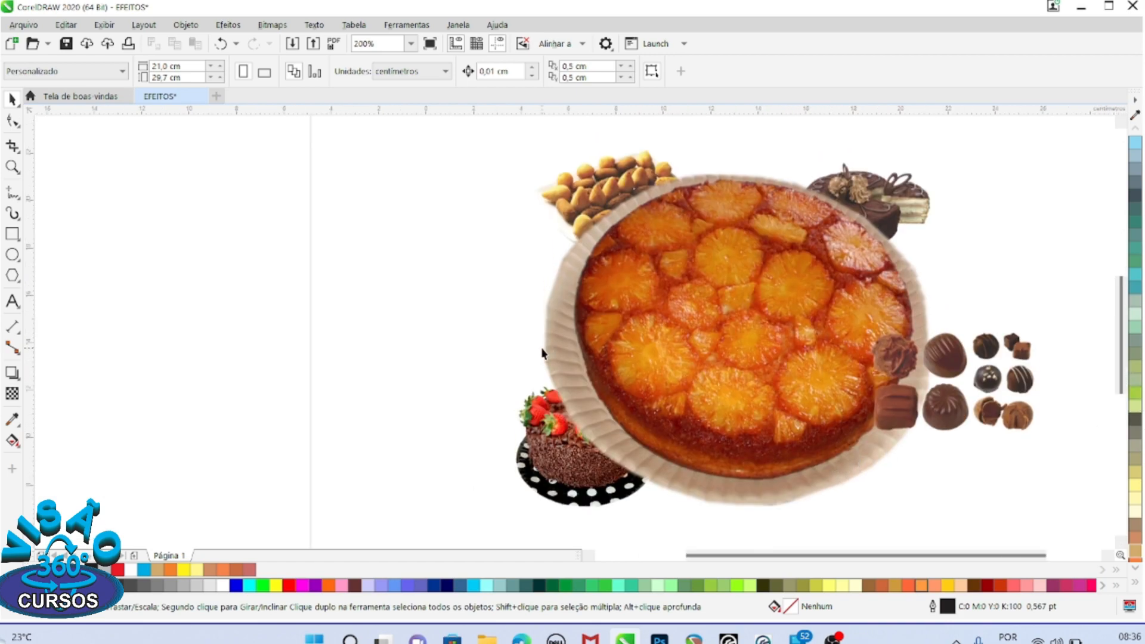
scroll(550, 349, "down", 1)
scroll(542, 314, "up", 1)
scroll(544, 314, "down", 1)
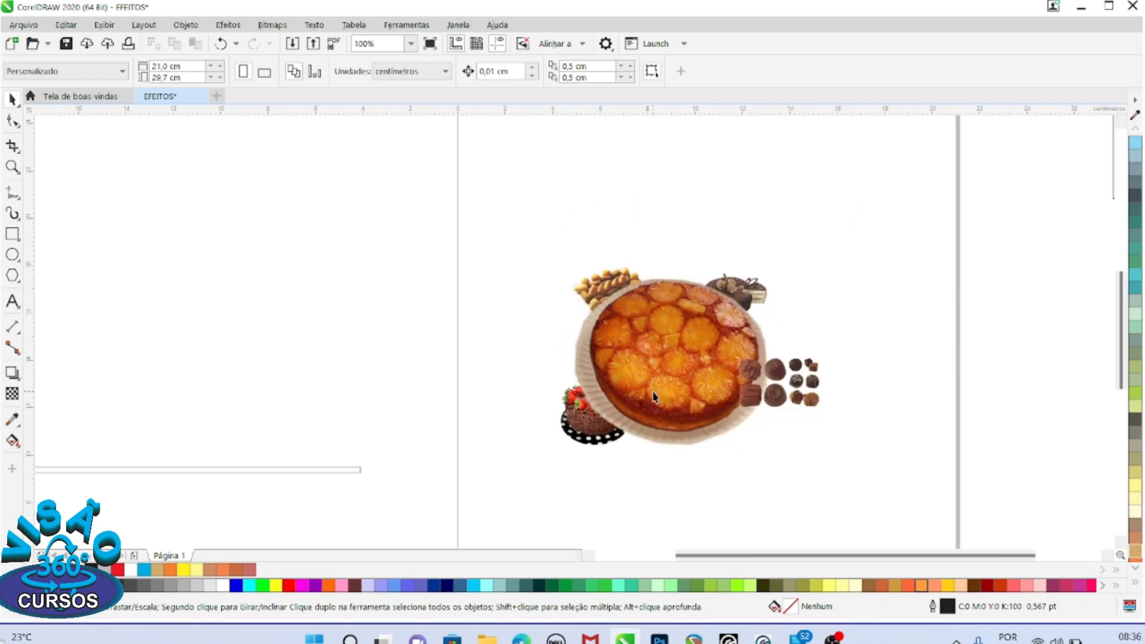
scroll(655, 397, "up", 1)
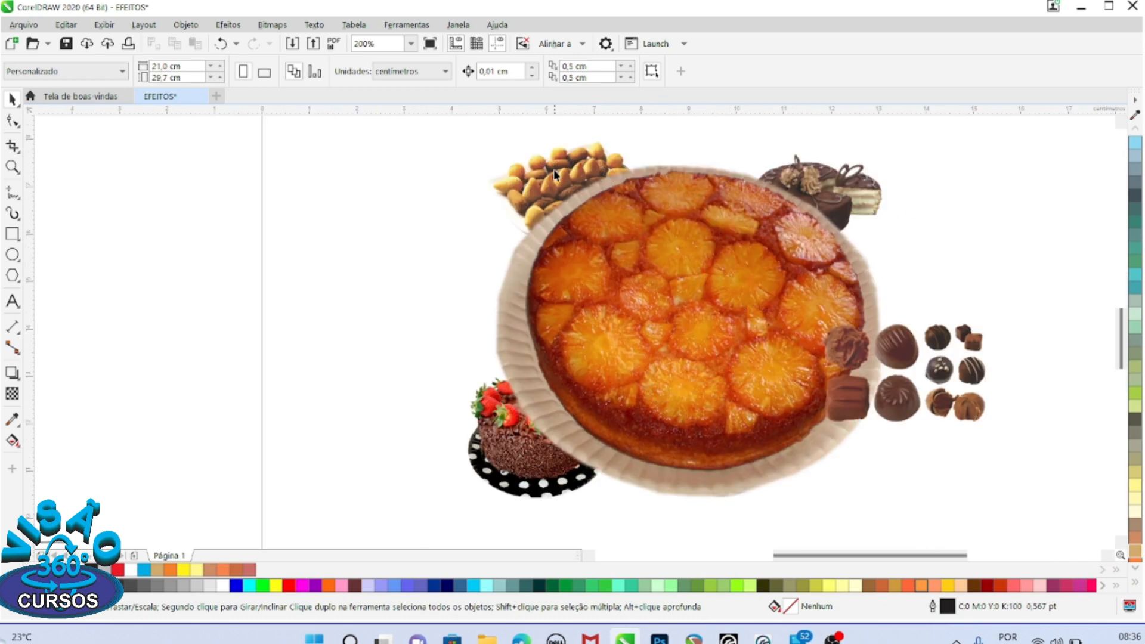
scroll(555, 175, "down", 1)
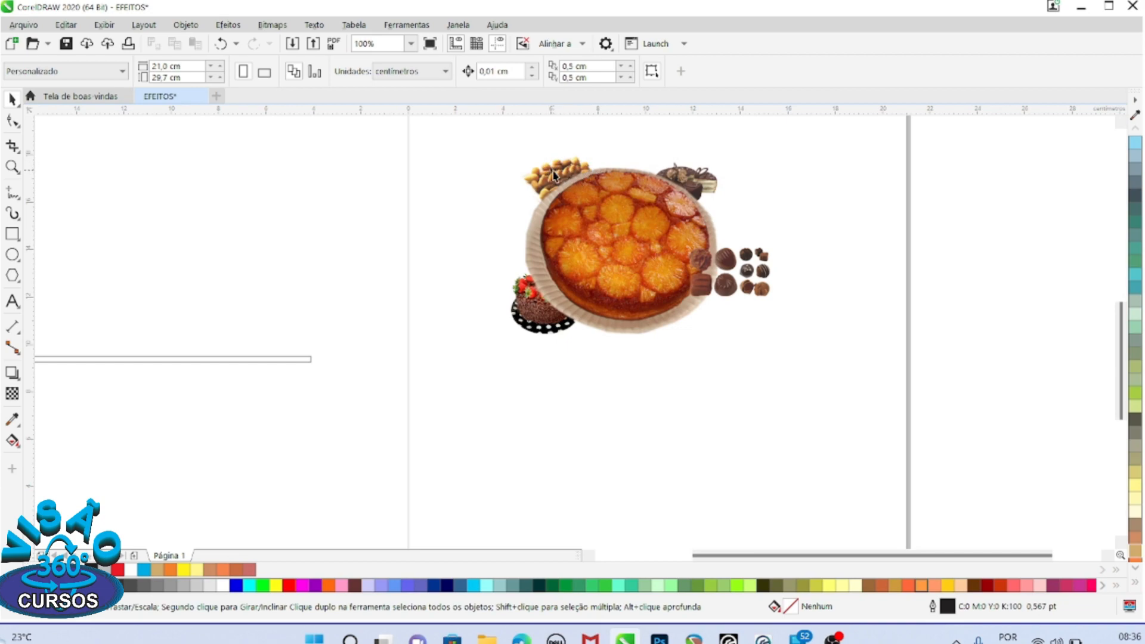
Move the pineapple cake aside to expose the images behind it, and undo the move.
left_click(554, 174)
left_click_drag(625, 226, 449, 299)
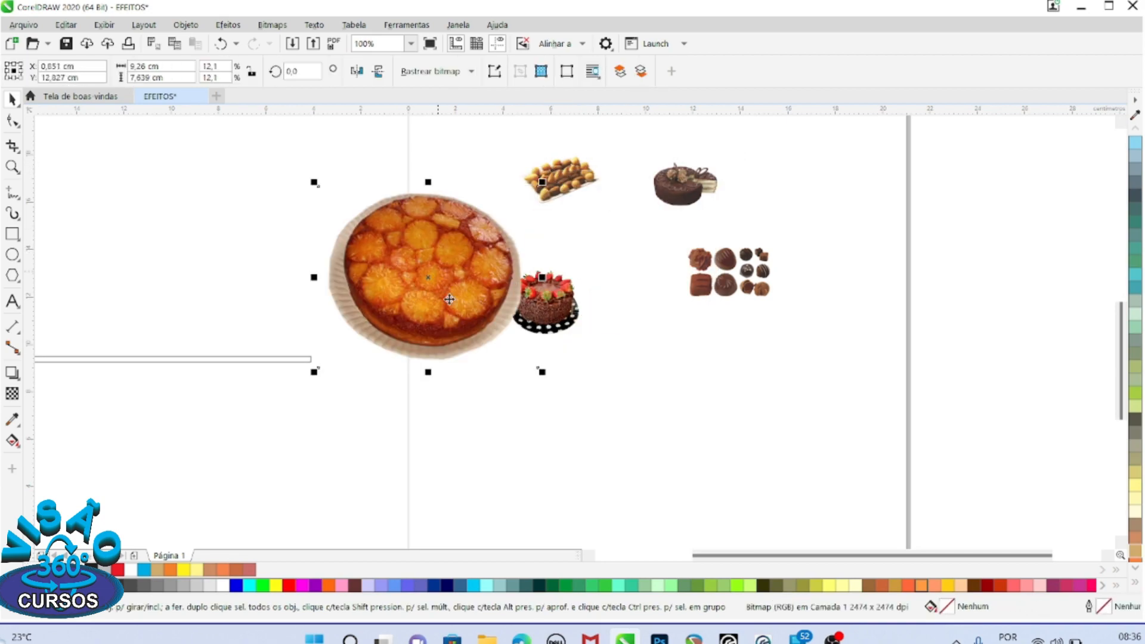
key("ctrl+z")
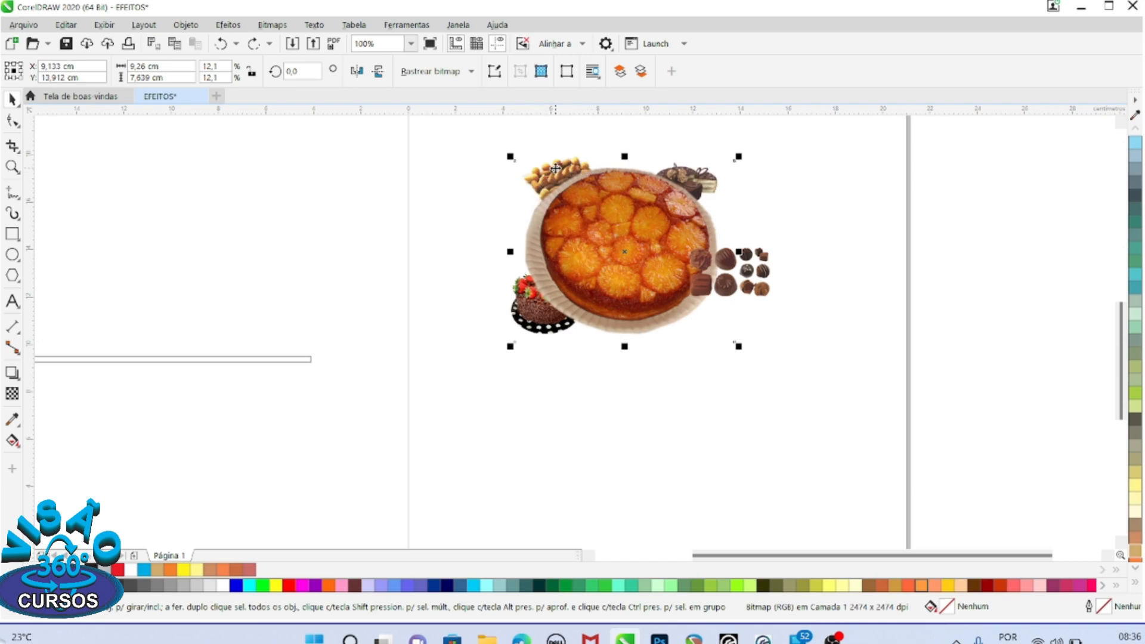
Select the partly hidden snack tray with a selection marquee around it and bring it in front of the pineapple cake.
scroll(501, 171, "up", 2)
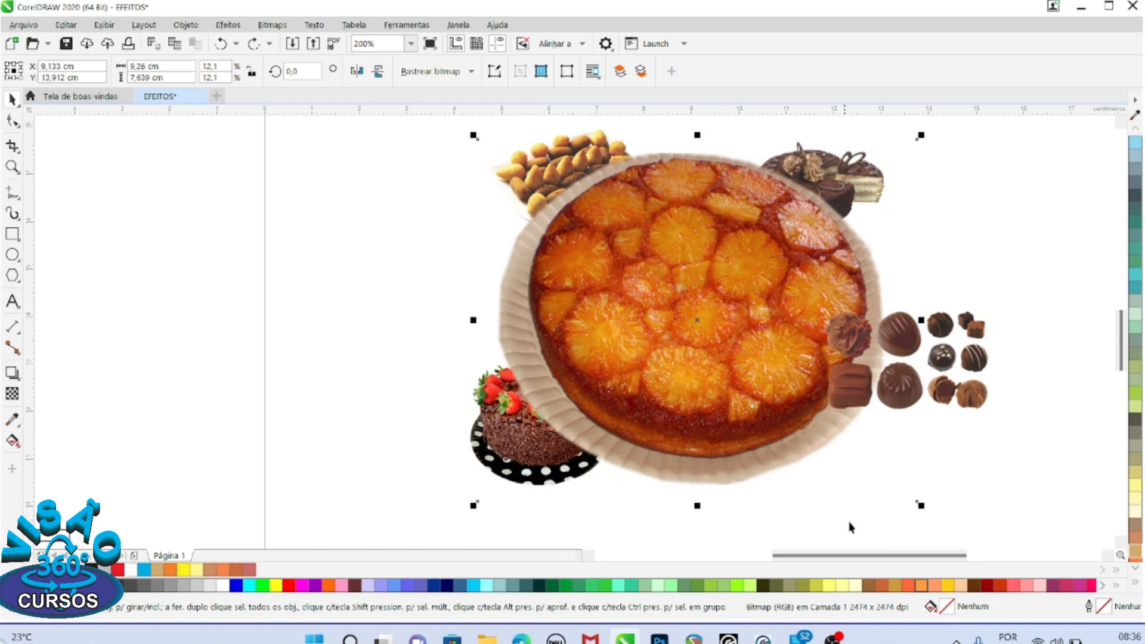
scroll(924, 439, "down", 2)
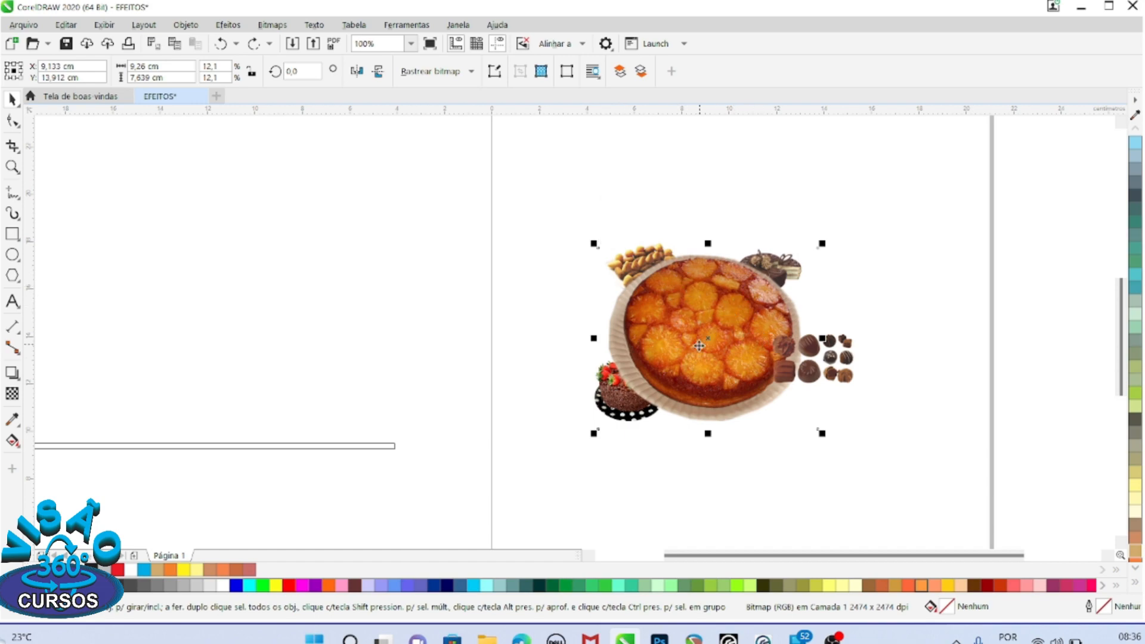
left_click(473, 225)
left_click_drag(444, 172, 605, 290)
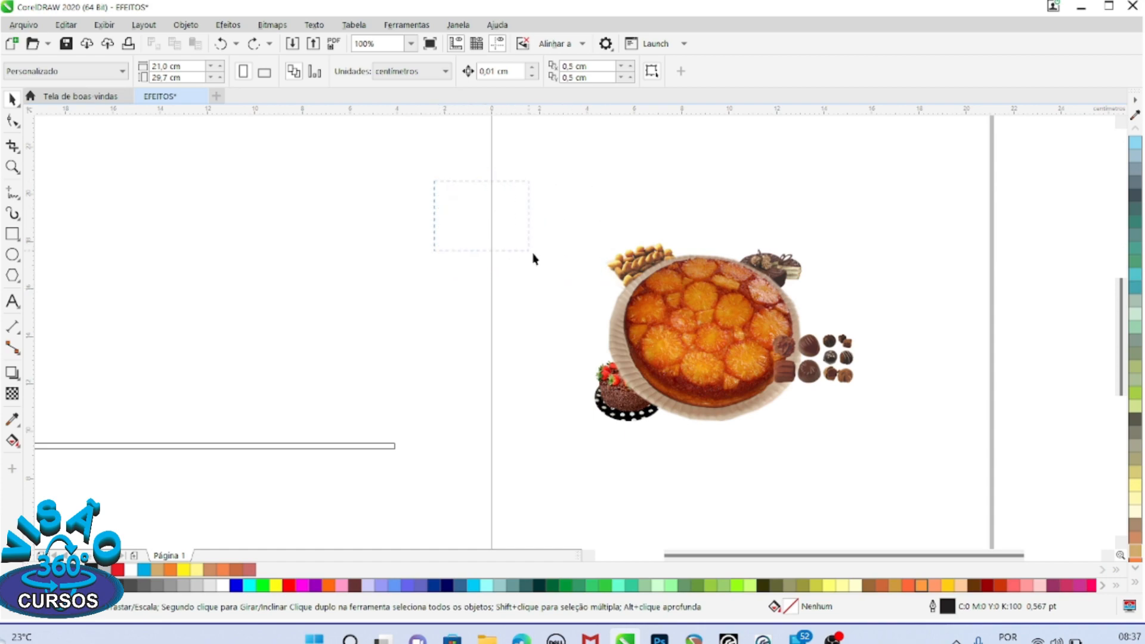
left_click_drag(702, 317, 724, 329)
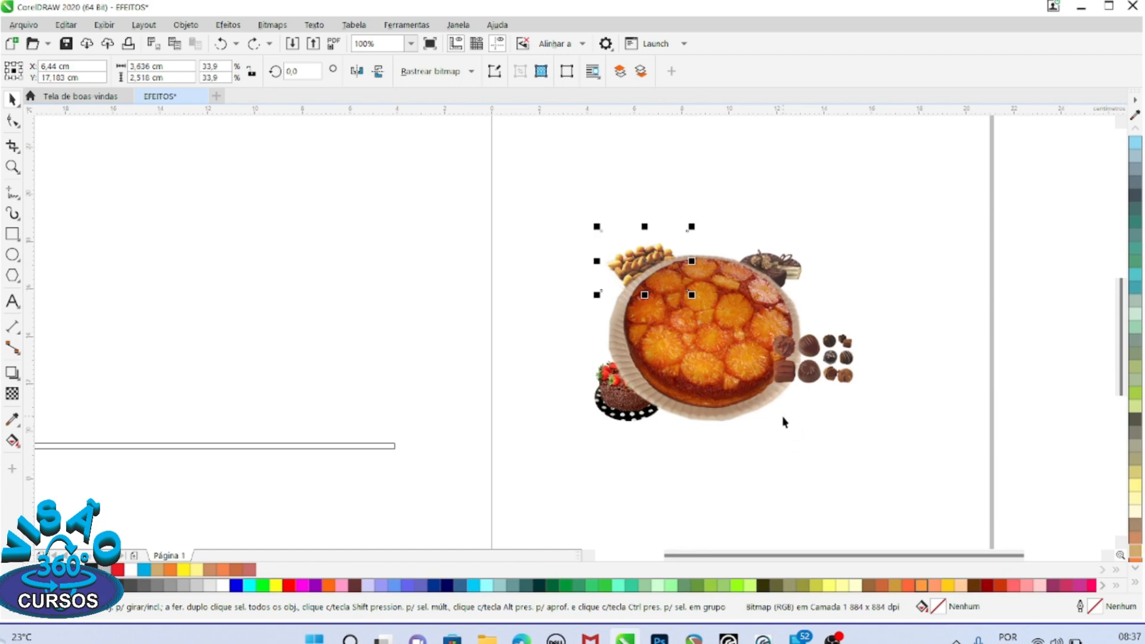
key("shift+Page_Up")
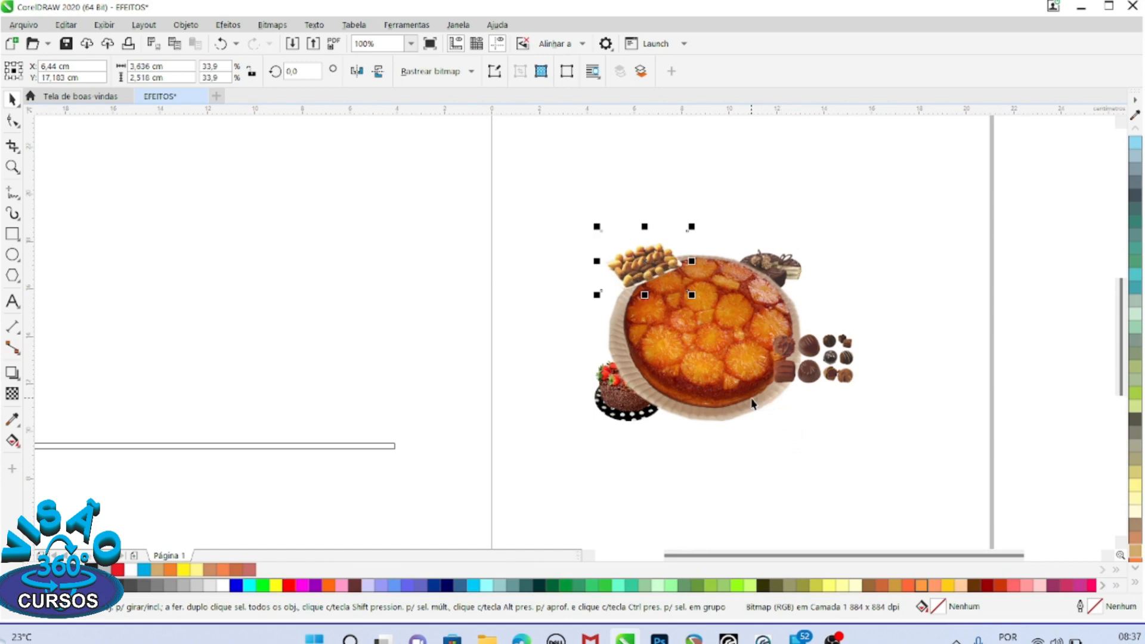
Select the strawberry cake behind the pineapple cake with a selection marquee and bring it to the front.
left_click(623, 415)
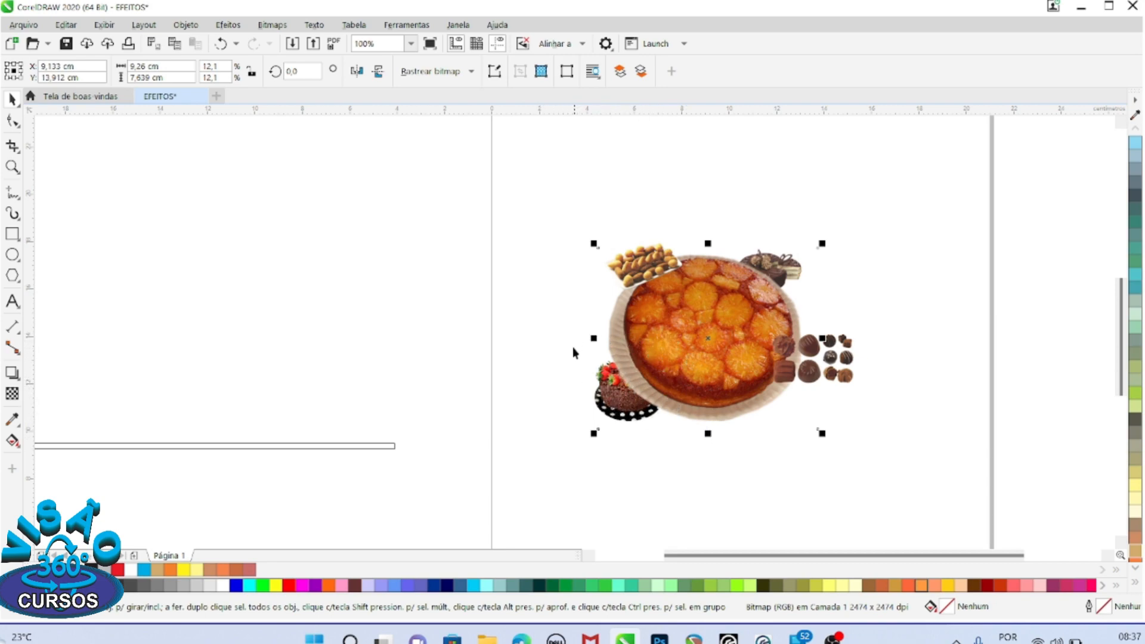
left_click_drag(415, 321, 711, 476)
key("shift+Page_Up")
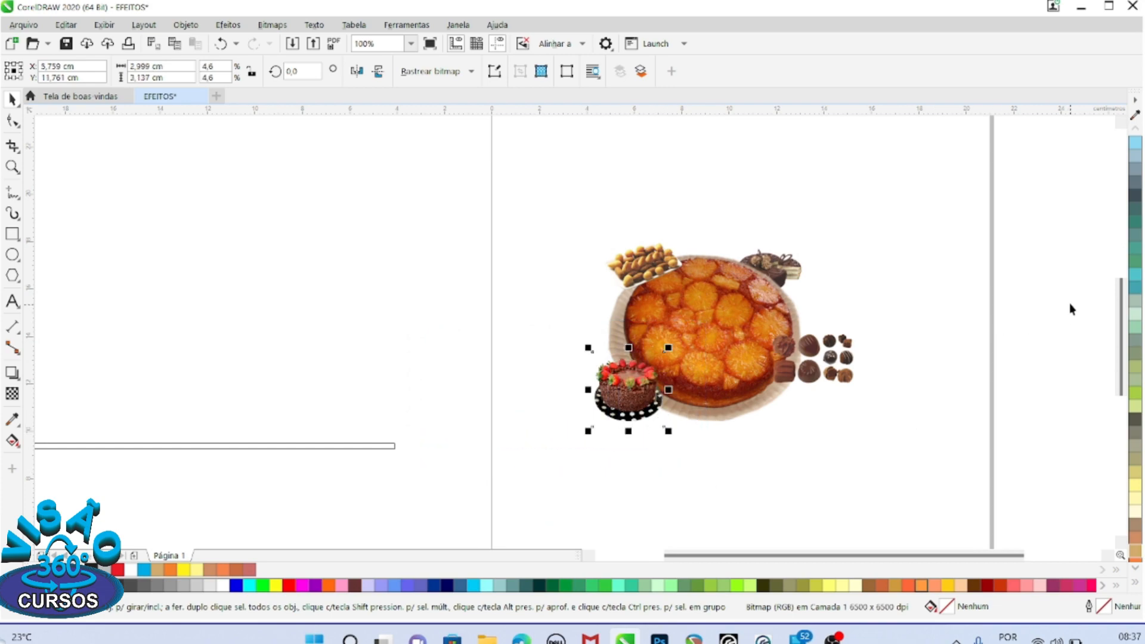
Shift the chocolates slightly further onto the pineapple cake, and bring the marquee-selected dark chocolate cake to the front.
left_click_drag(1072, 308, 769, 448)
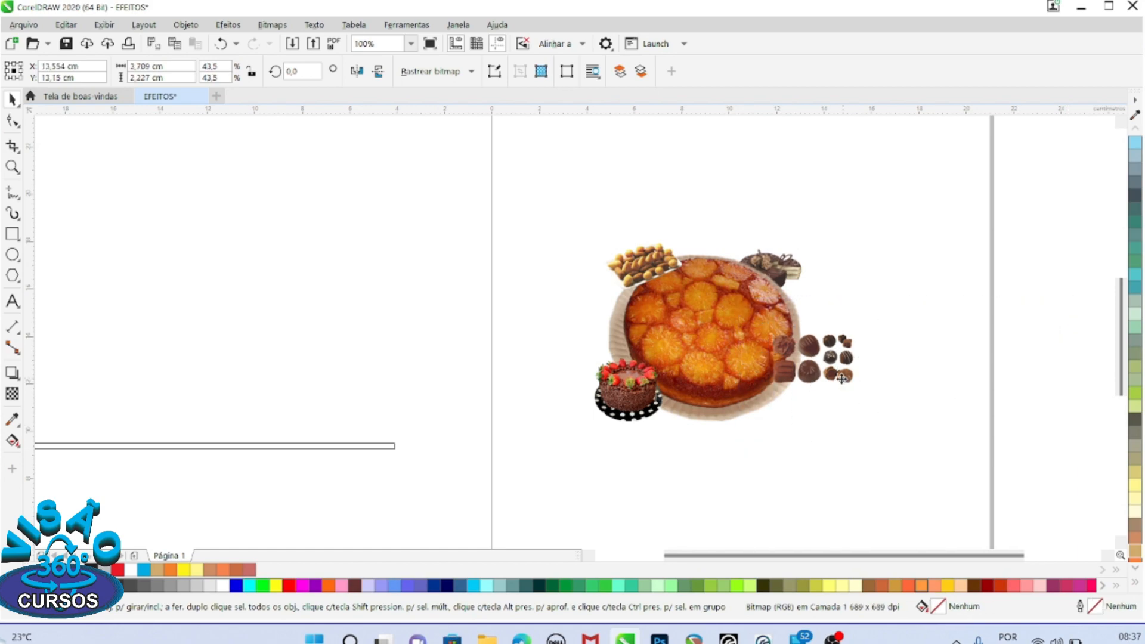
left_click_drag(842, 379, 832, 379)
left_click_drag(1068, 162, 718, 310)
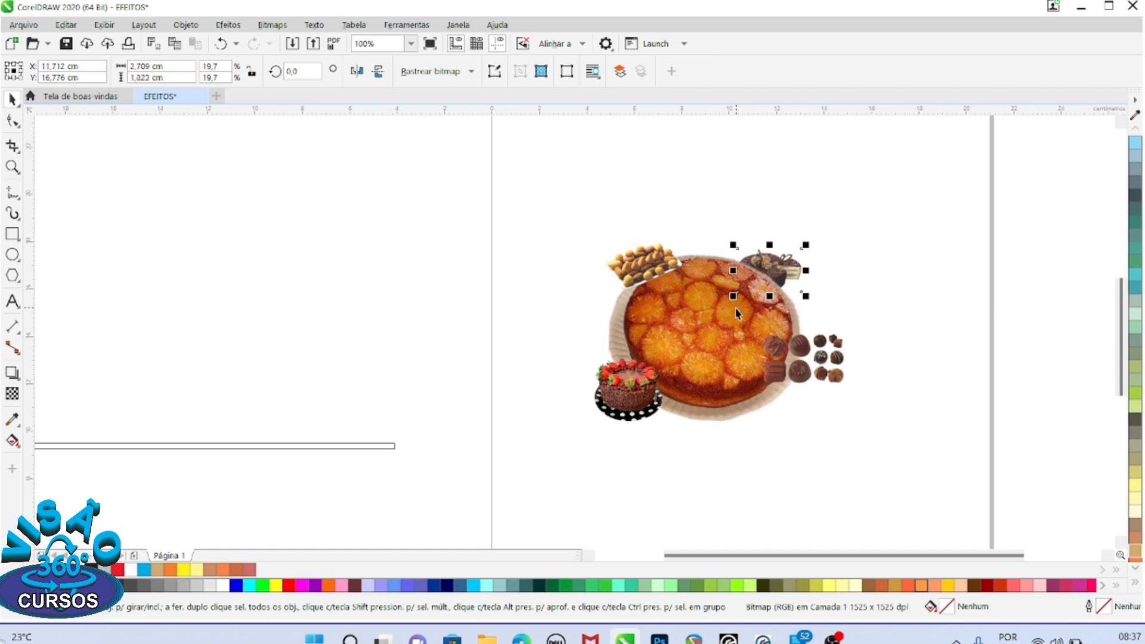
key("ctrl+Home")
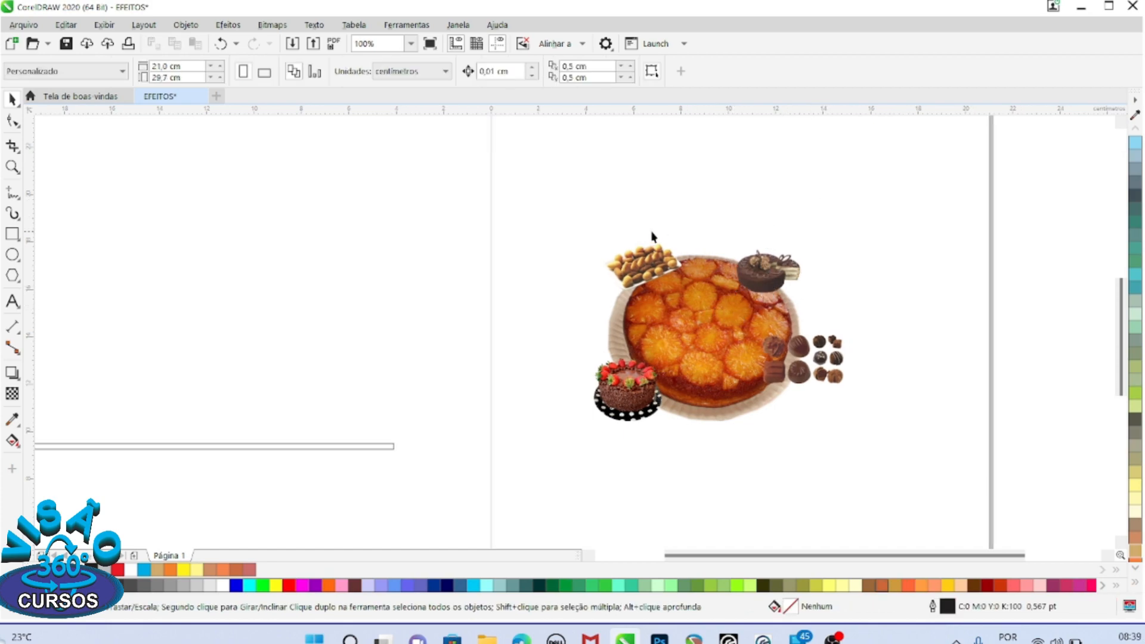
Enlarge the snack tray to about 6.02 × 4.17 cm and reposition it over the pineapple cake's upper-left edge.
left_click(655, 256)
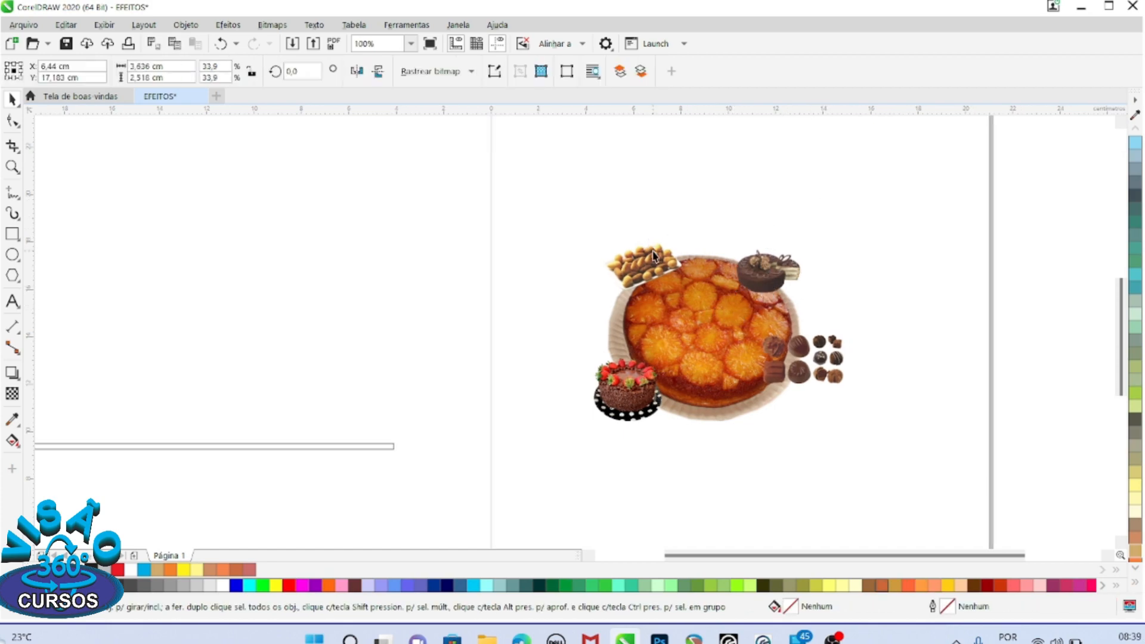
left_click_drag(690, 225, 742, 187)
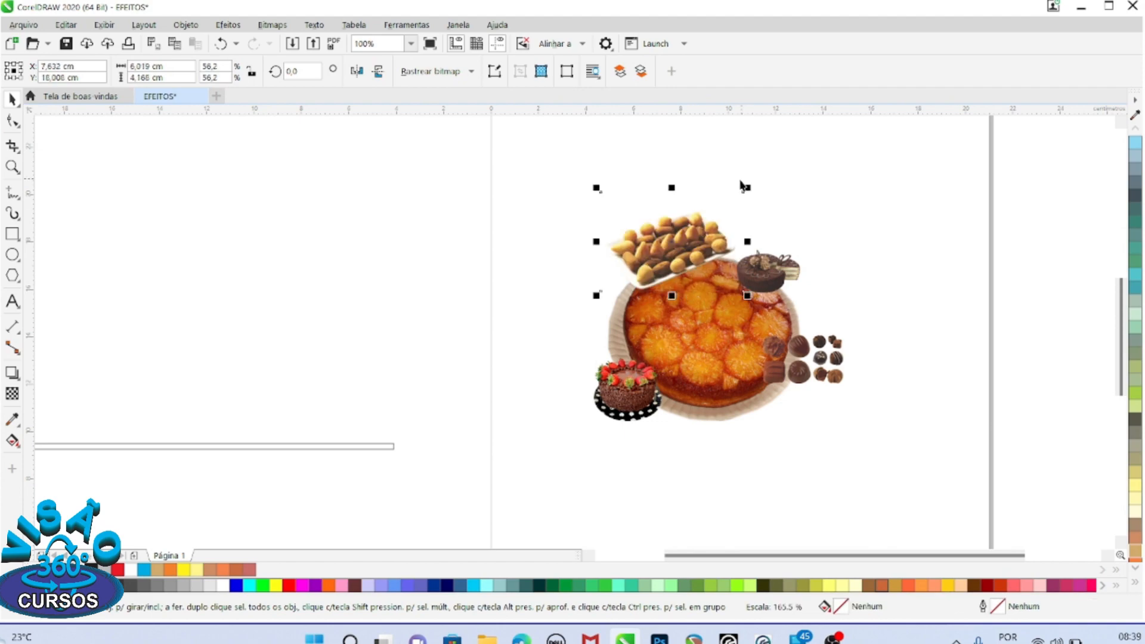
left_click_drag(686, 236, 662, 247)
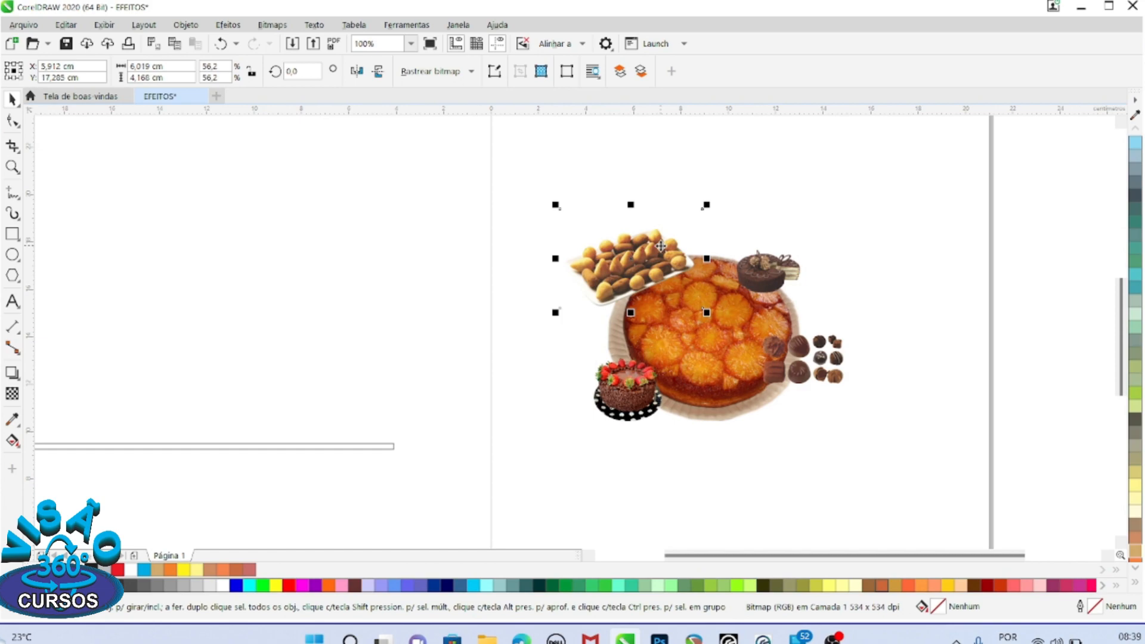
left_click_drag(658, 245, 657, 234)
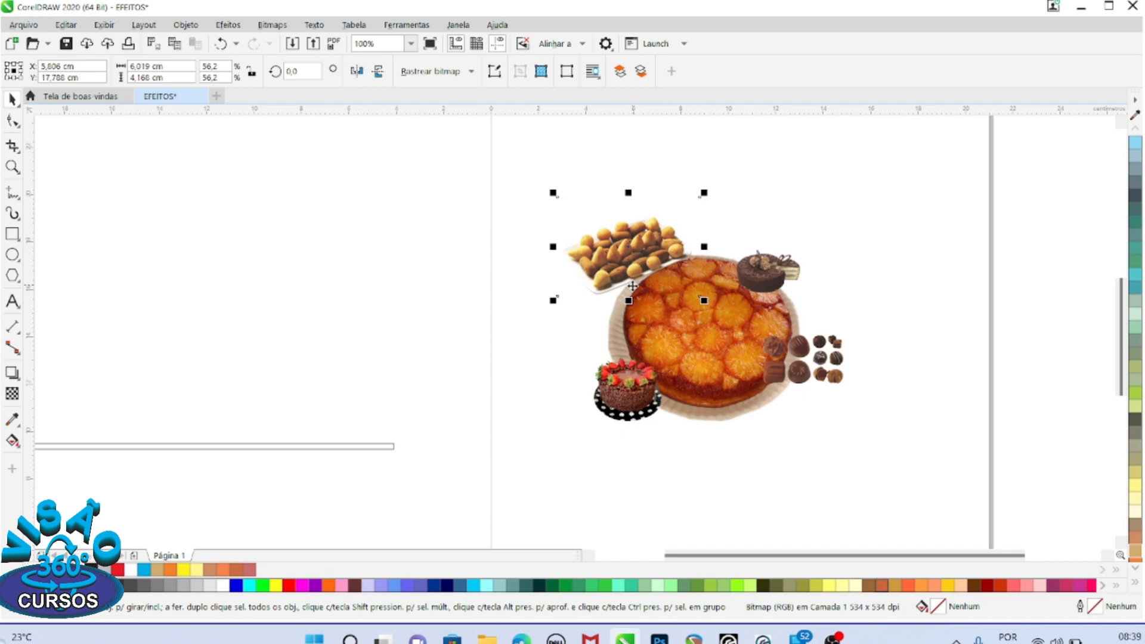
Enlarge the dark chocolate cake to about 4.99 × 3.36 cm and stack it with the slightly shifted snack tray above the pineapple cake's upper-left edge.
left_click(696, 344)
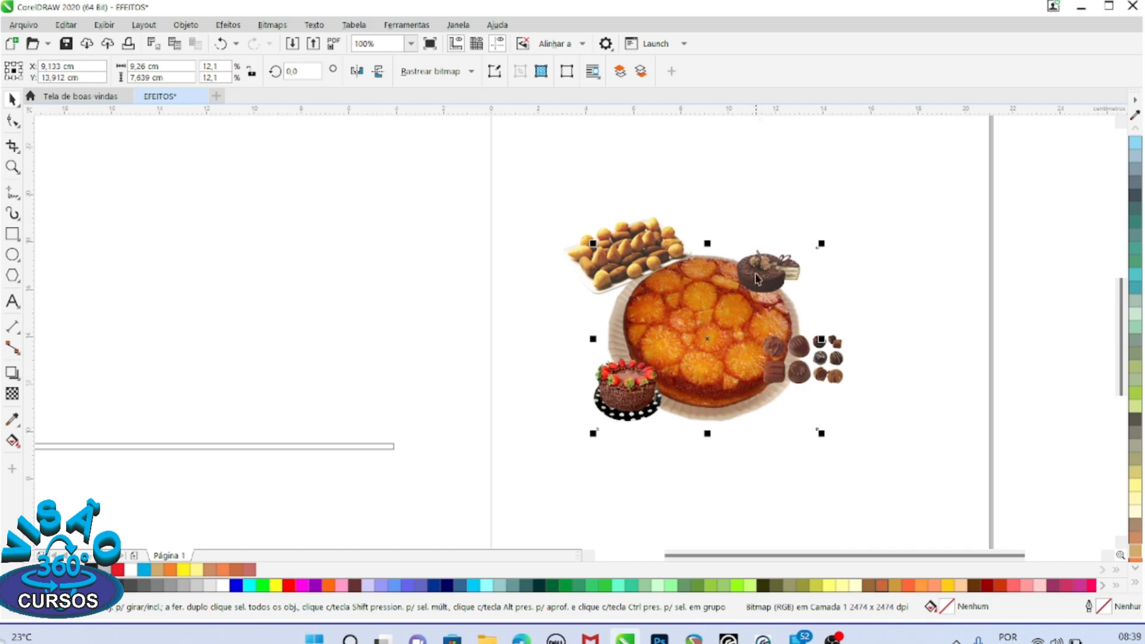
left_click_drag(769, 271, 744, 168)
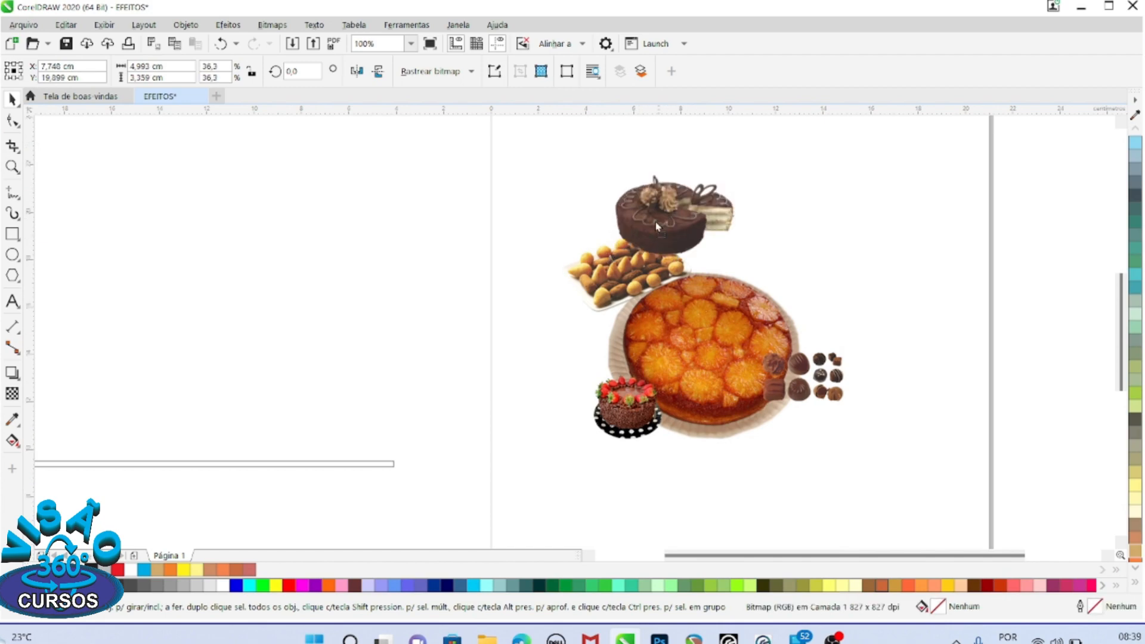
left_click_drag(659, 227, 592, 239)
left_click_drag(631, 277, 640, 283)
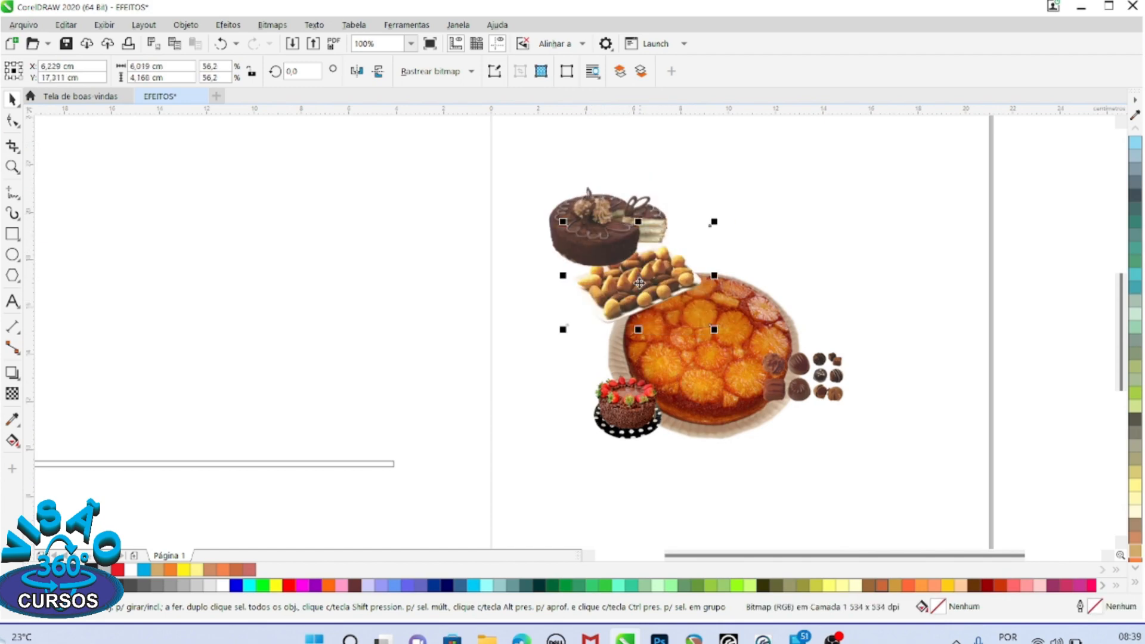
left_click_drag(603, 238, 612, 261)
Enlarge the strawberry cake to about 4.79 × 5.01 cm above the dark chocolate cake, and shift the dark cake to overlap its base.
left_click_drag(628, 408, 573, 213)
left_click_drag(614, 172, 655, 131)
left_click_drag(621, 257, 633, 250)
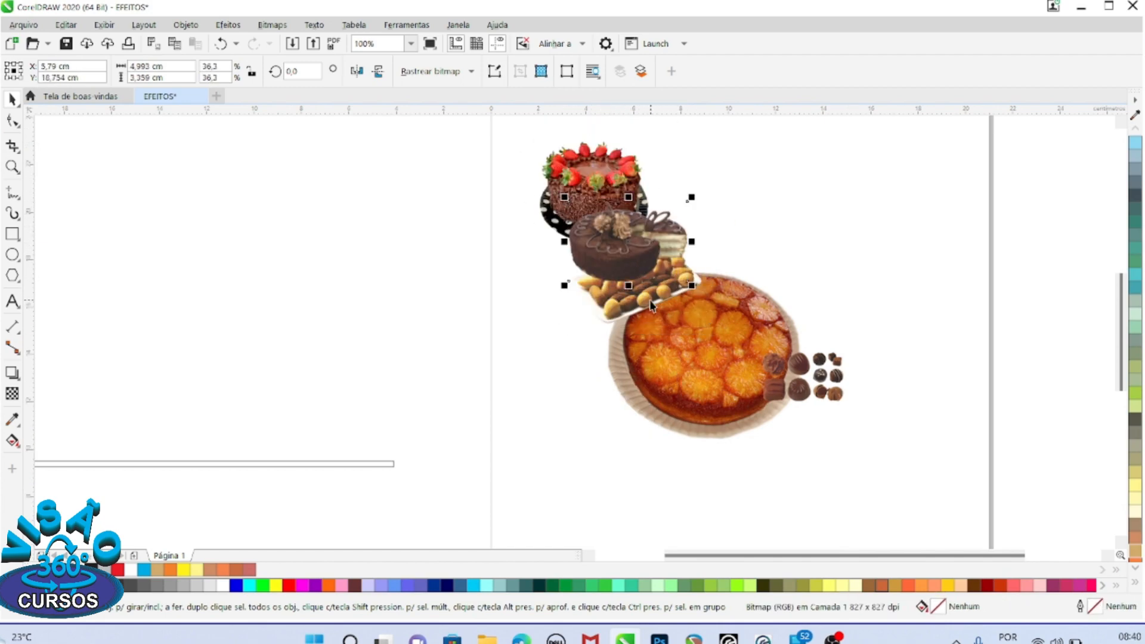
Enlarge the chocolates to about 5.95 × 3.57 cm and place them above the strawberry cake, overlapping its upper-left part.
left_click_drag(840, 386, 619, 162)
scroll(625, 175, "down", 2)
scroll(621, 161, "up", 2)
Select the chocolates above the strawberry cake and open their layer-order options.
left_click(609, 216)
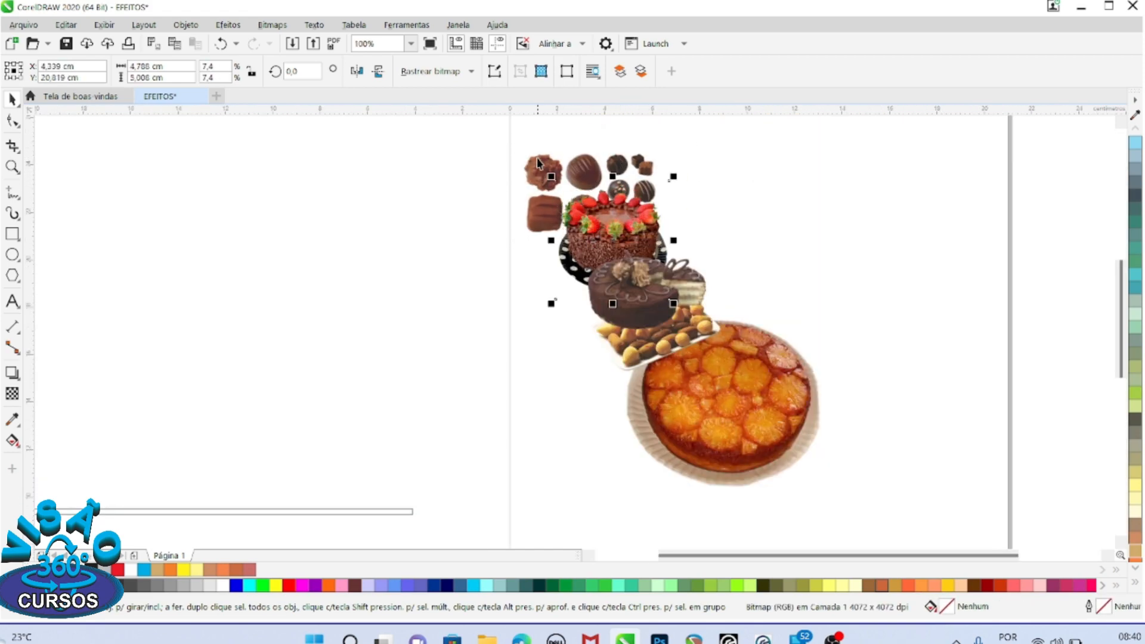
left_click(541, 163)
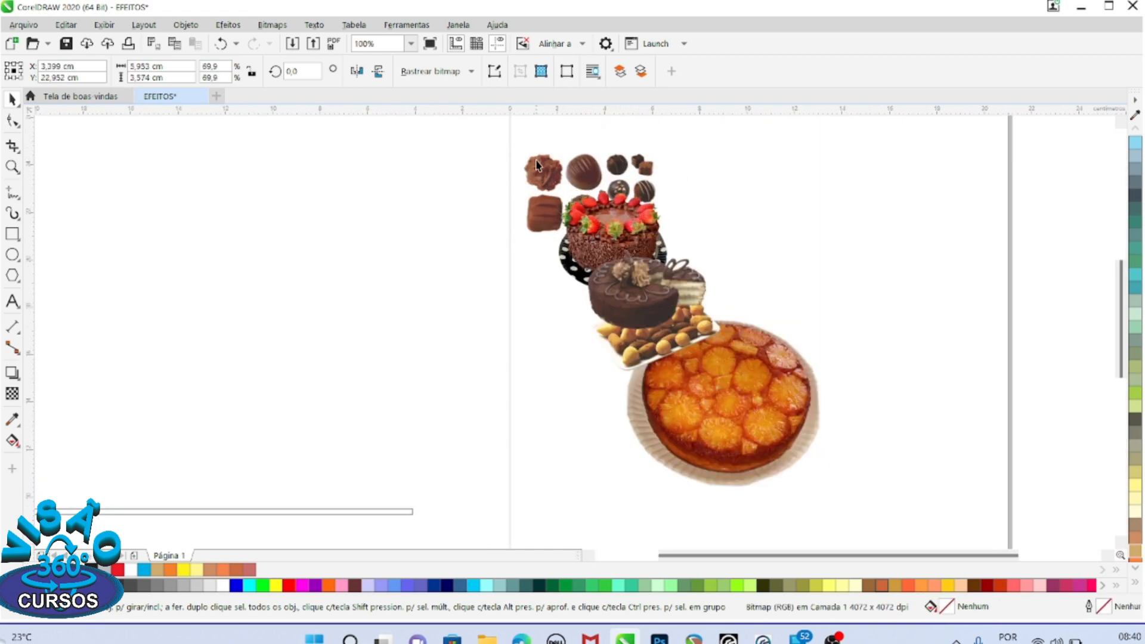
left_click(579, 256)
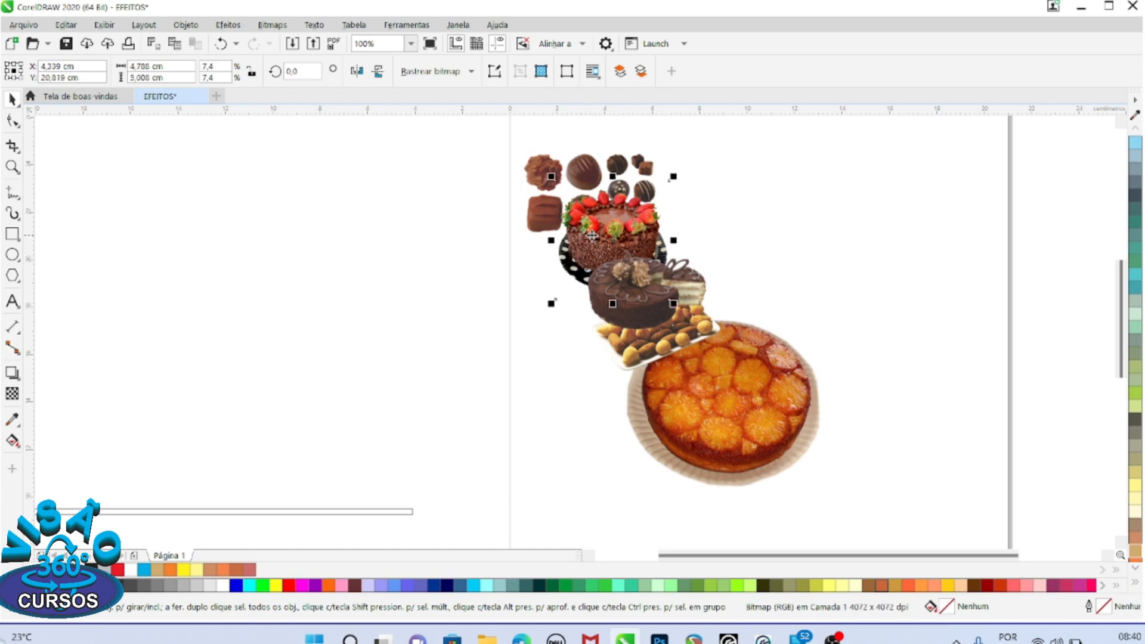
left_click(527, 165)
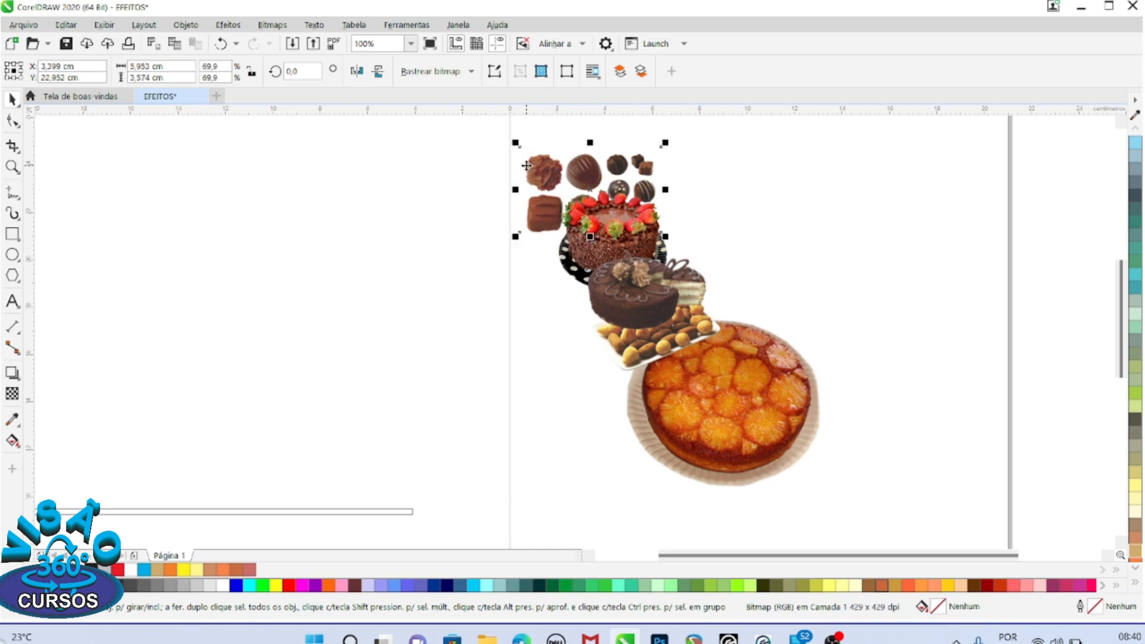
right_click(538, 169)
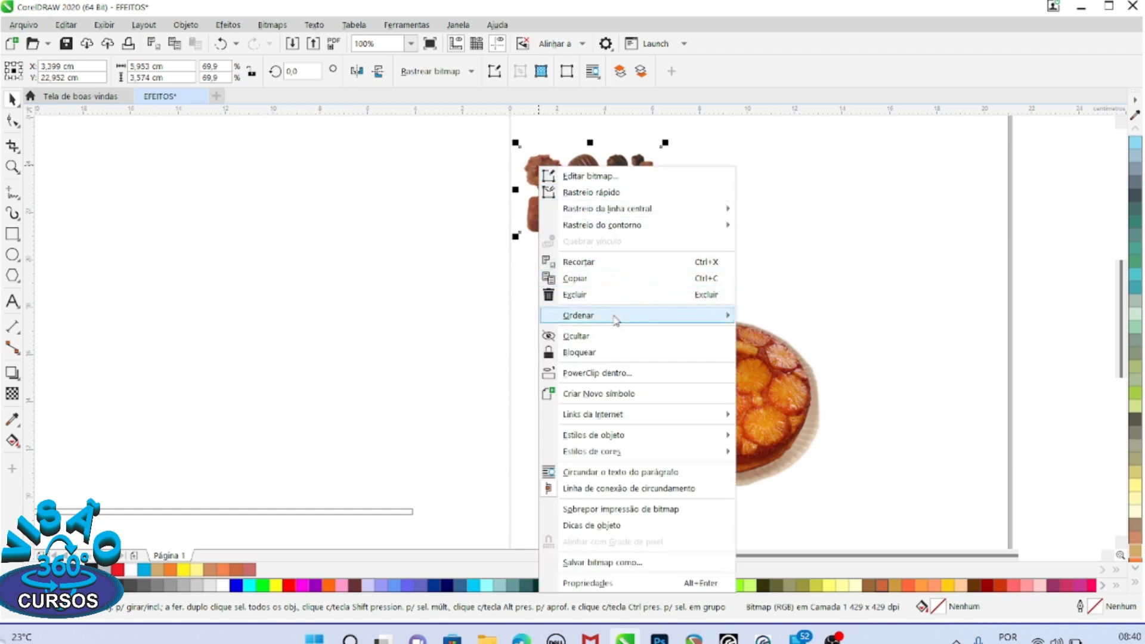
mouse_move(617, 321)
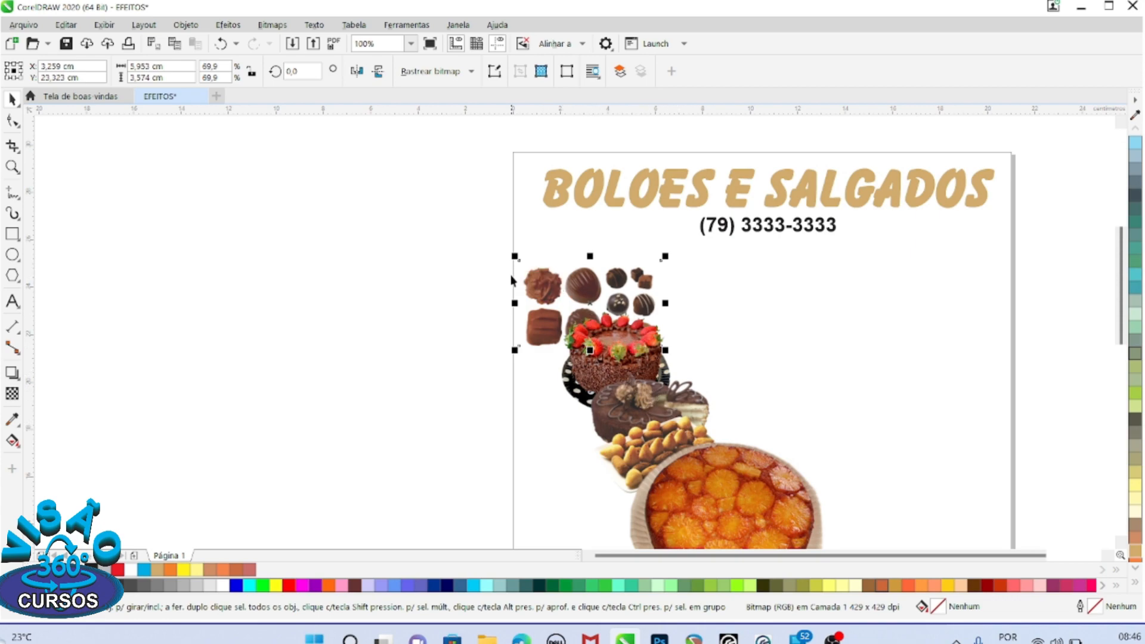
Examine how the chocolates, strawberry cake, snack tray and pineapple cake overlap, selecting individual images to check their stacking.
left_click(574, 366)
left_click(545, 294)
left_click(639, 446)
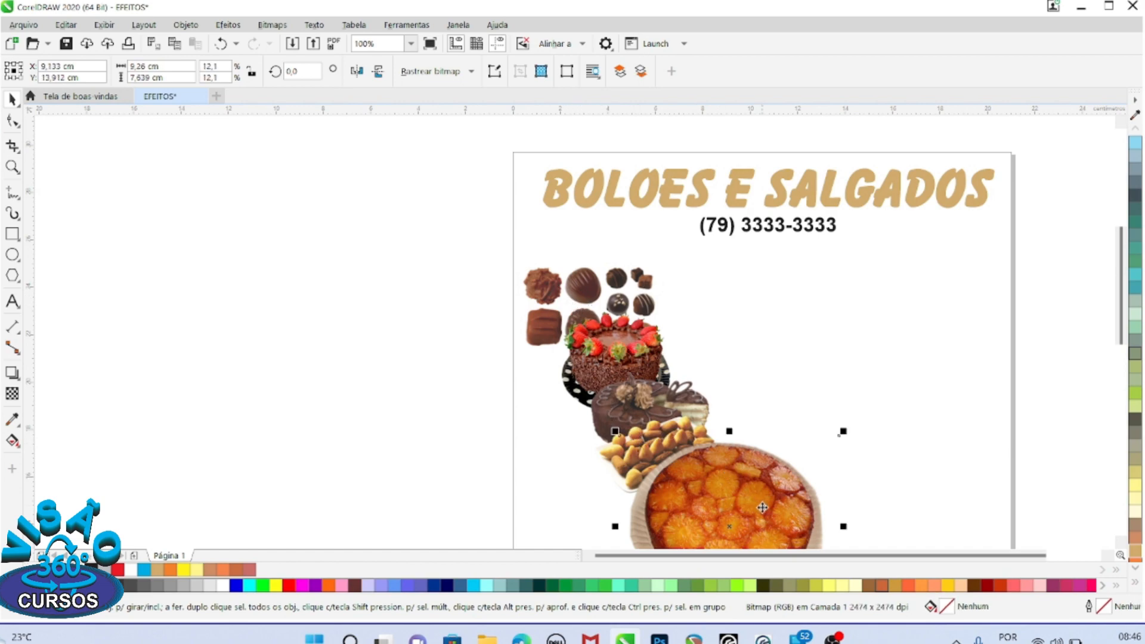
left_click(479, 254)
left_click(538, 281)
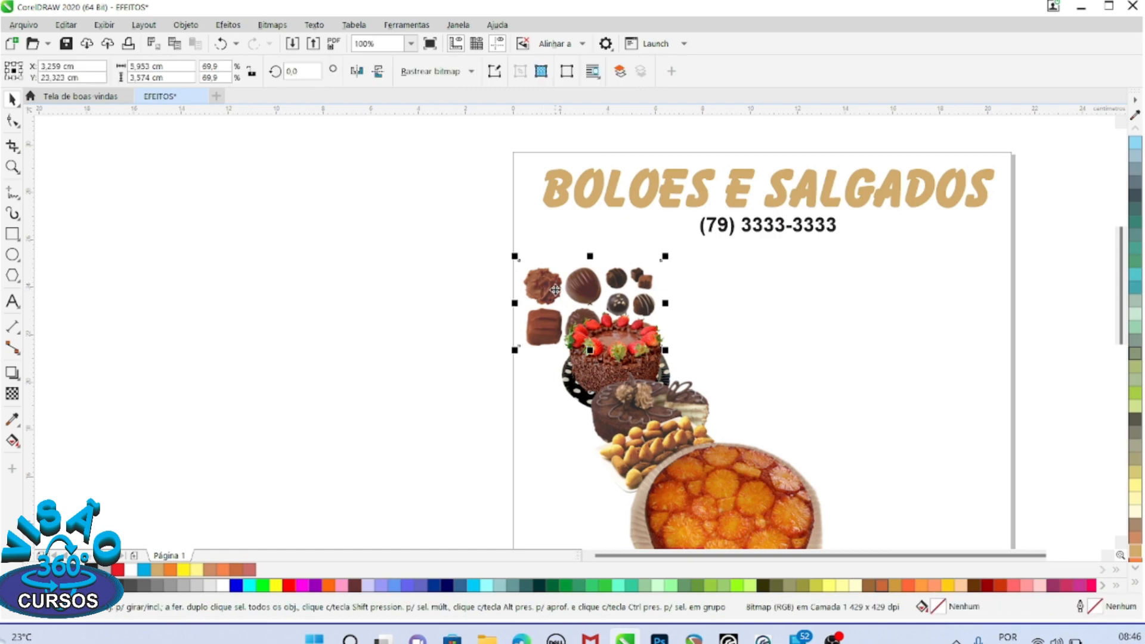
scroll(550, 278, "down", 1)
scroll(550, 277, "up", 1)
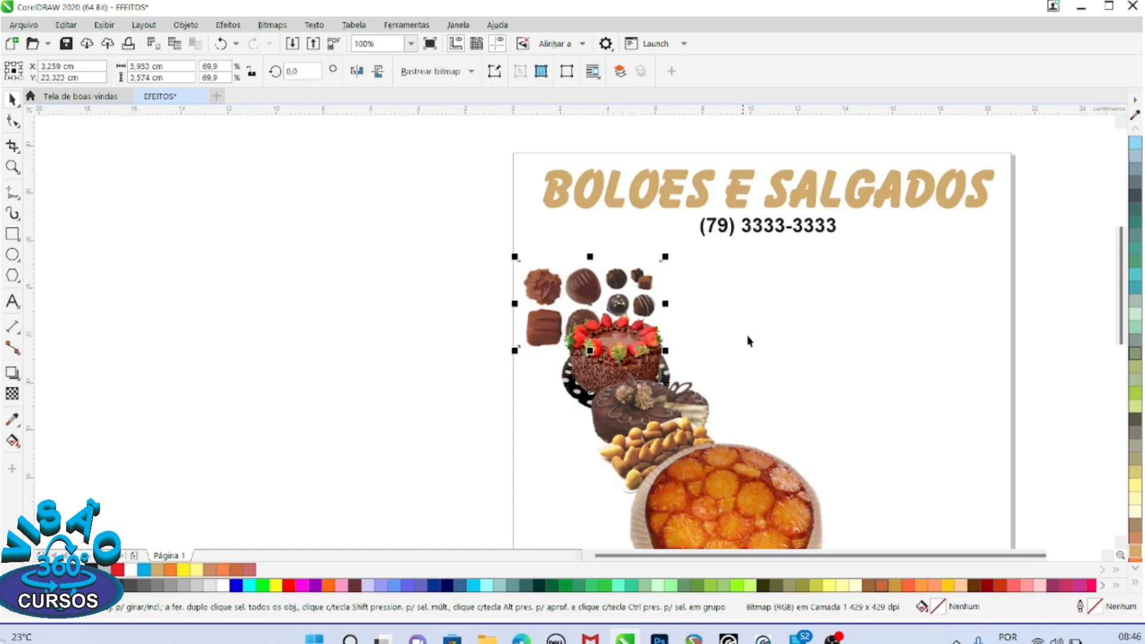
left_click(602, 370)
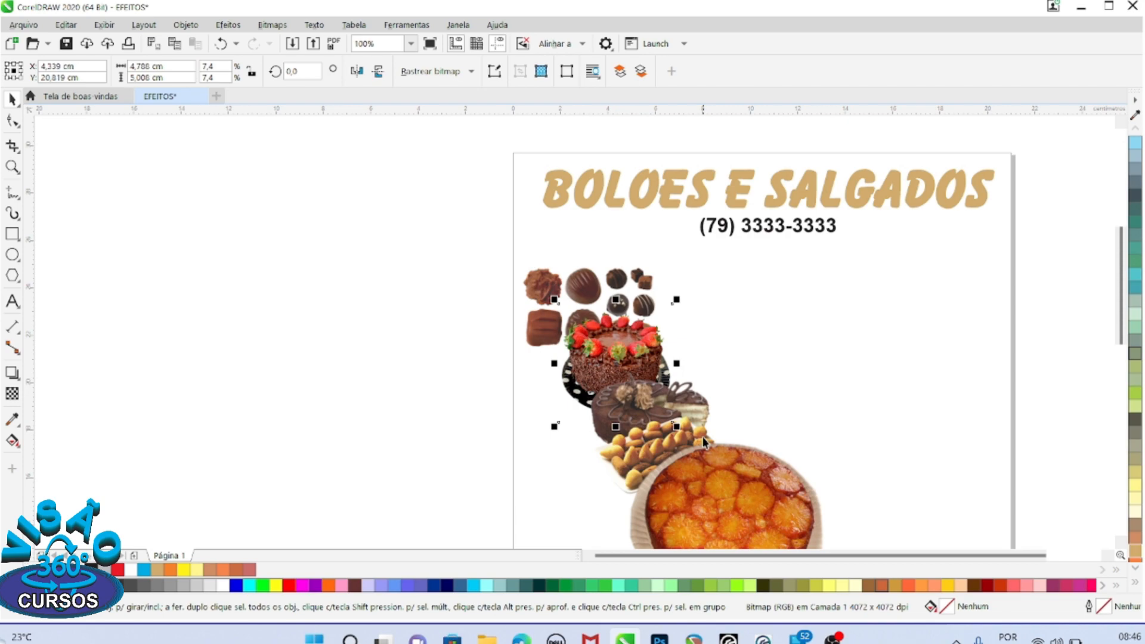
scroll(547, 349, "down", 2)
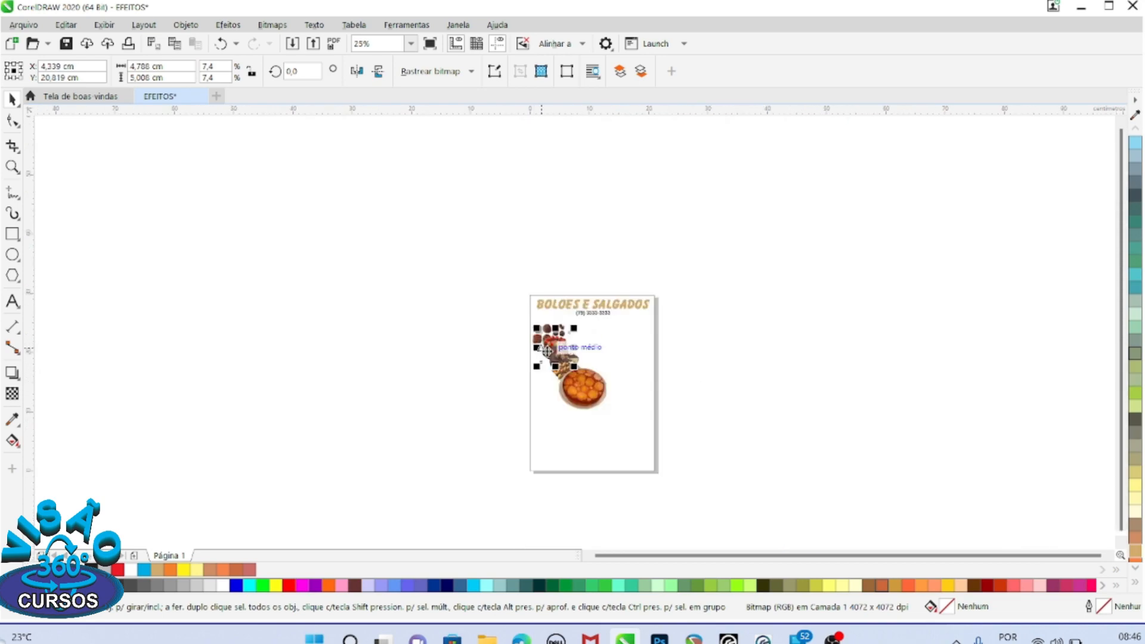
scroll(547, 350, "up", 2)
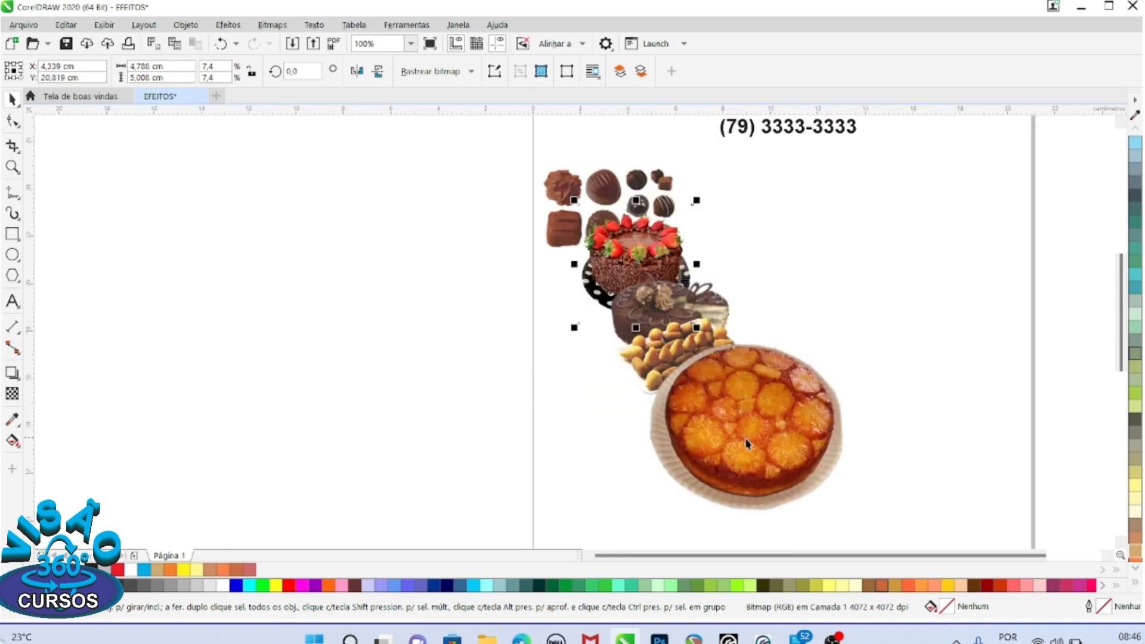
left_click(340, 258)
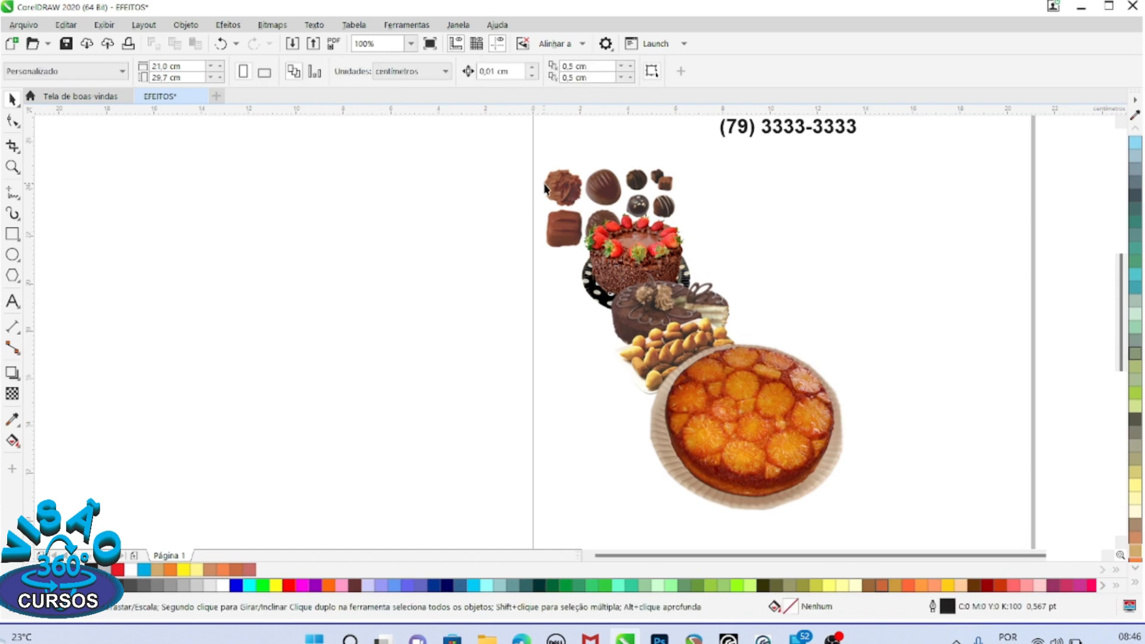
Raise the chocolates one layer so they overlap the strawberry cake, and adjust their position over its upper-left part.
left_click(563, 189)
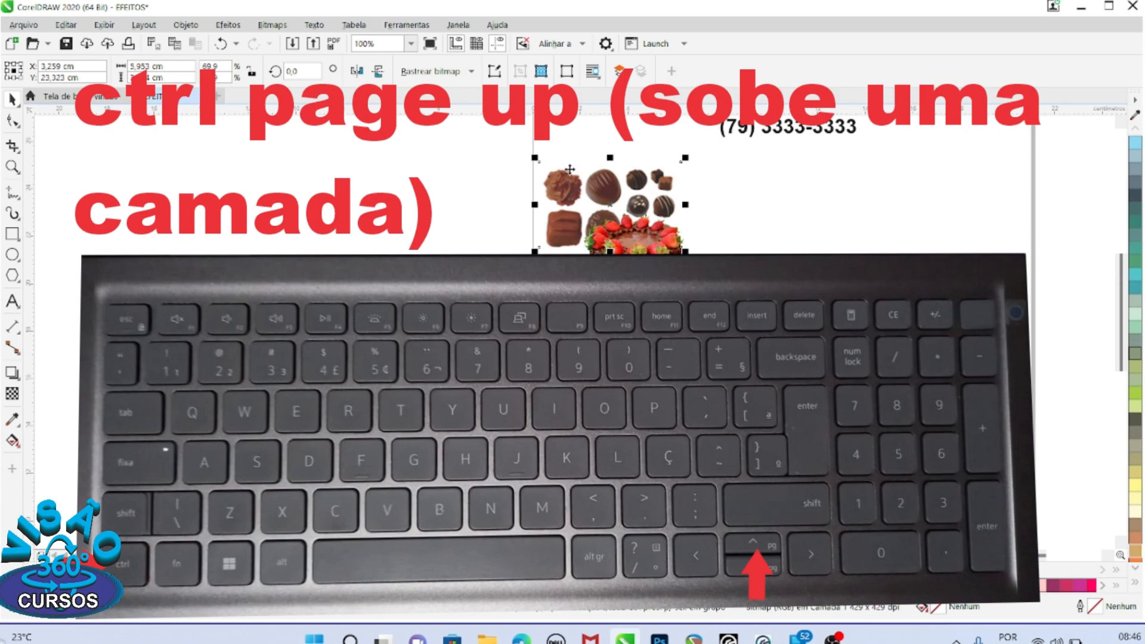
key("ctrl+Page_Up")
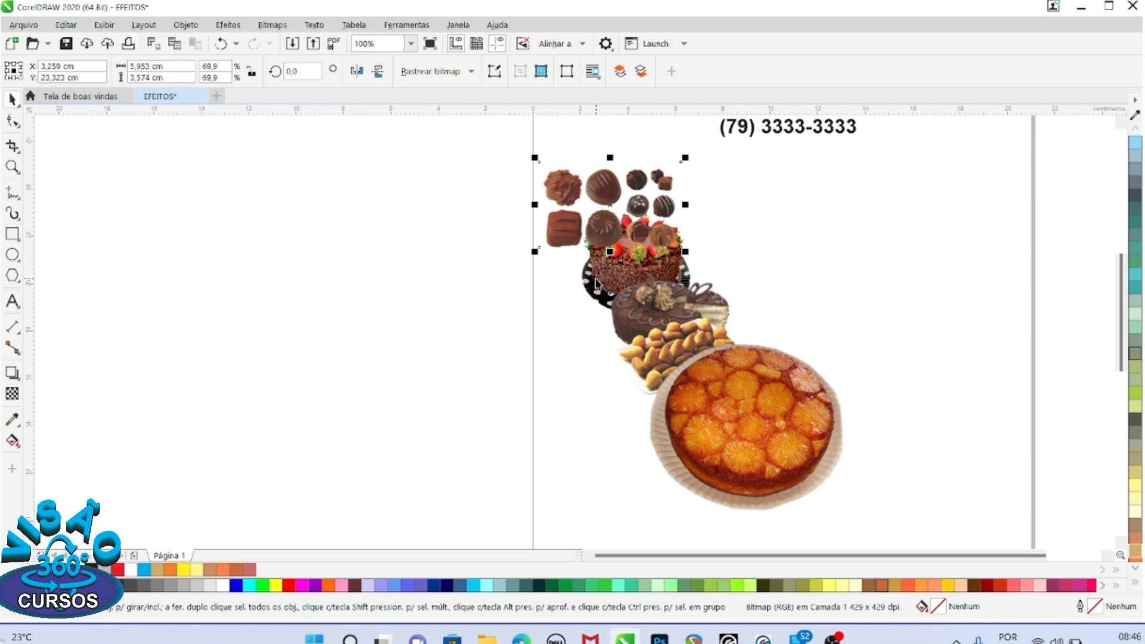
left_click_drag(608, 183, 572, 181)
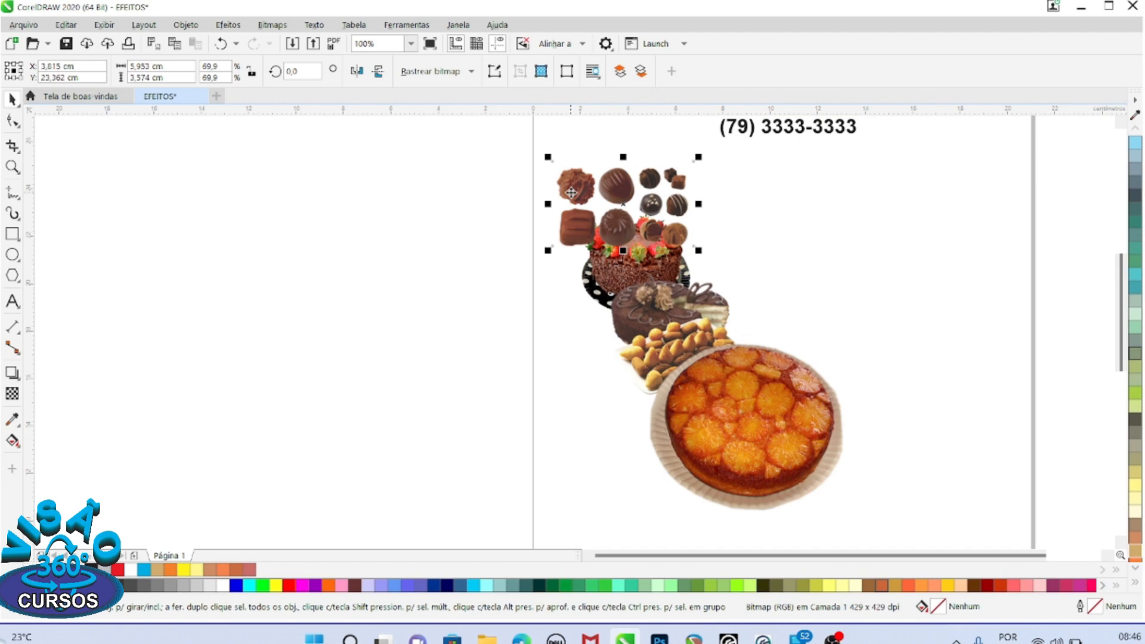
left_click_drag(611, 185, 582, 183)
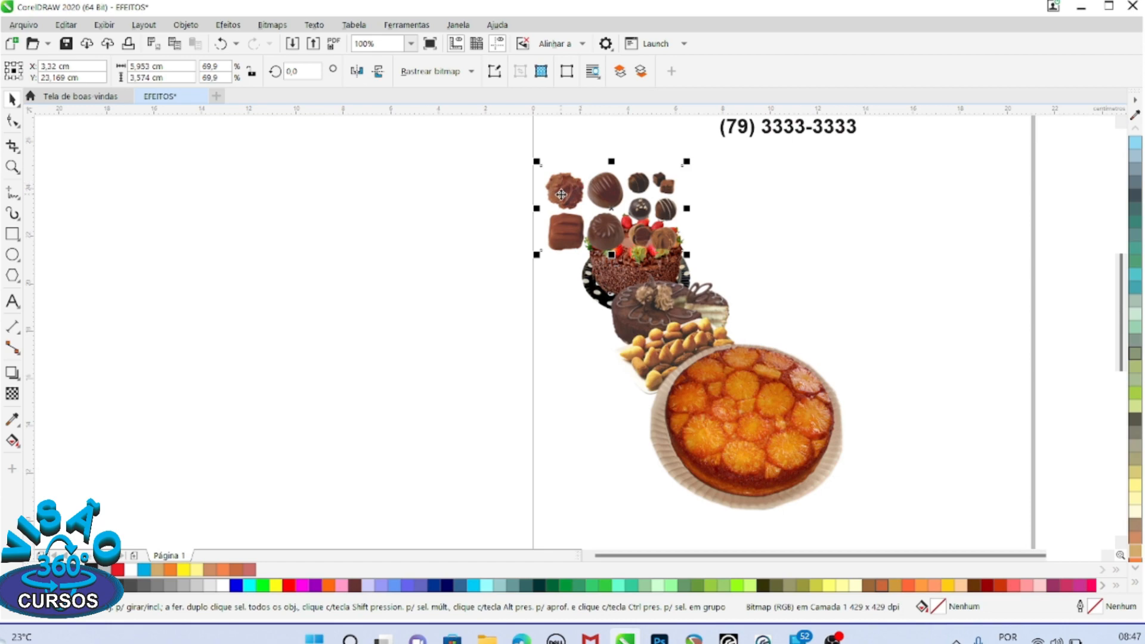
Move the chocolates to the pineapple cake's left edge and bring them in front of all other images.
left_click_drag(561, 187, 588, 388)
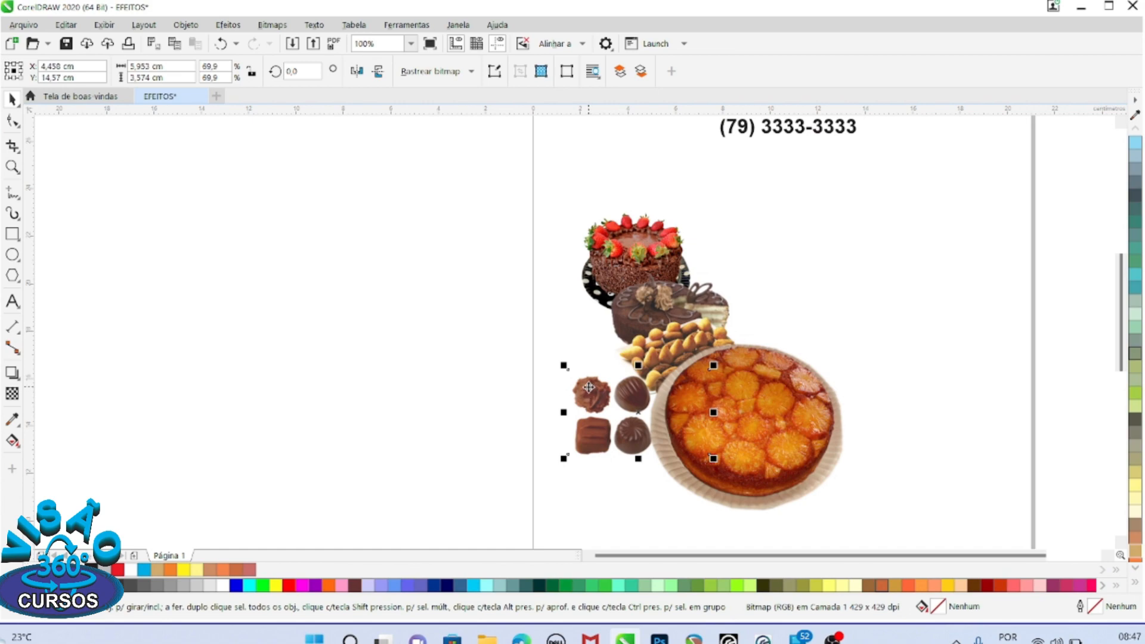
key("shift+Page_Up")
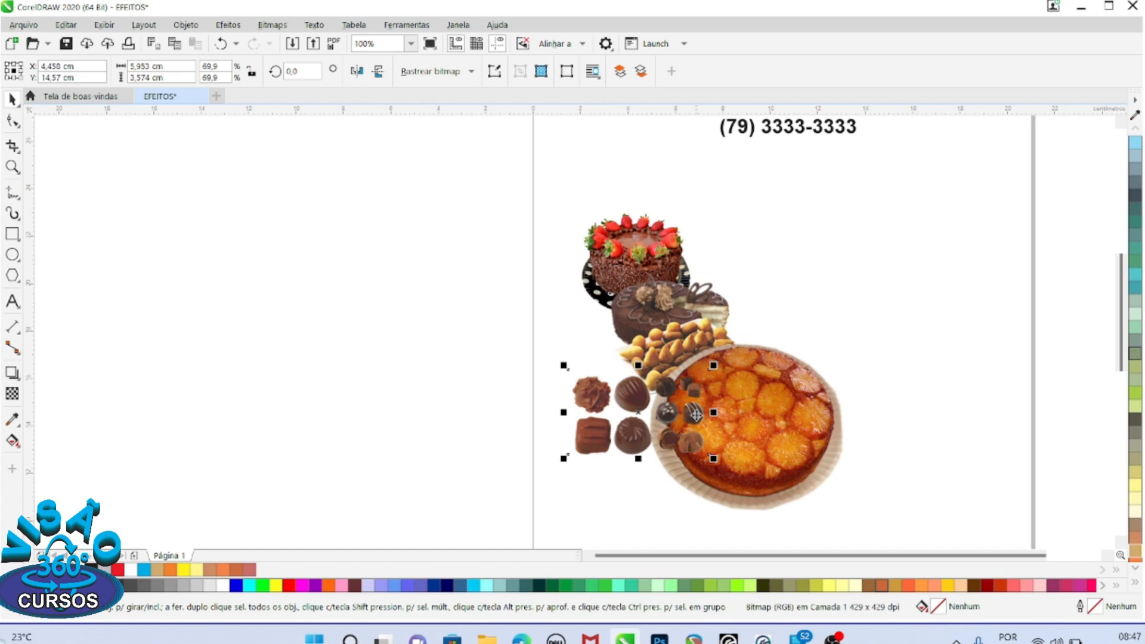
Move the chocolates off the page beyond its upper-left corner, and undo the last move.
left_click_drag(639, 399, 797, 346)
scroll(773, 400, "down", 3)
scroll(733, 331, "up", 3)
left_click_drag(774, 396, 577, 275)
scroll(732, 280, "down", 2)
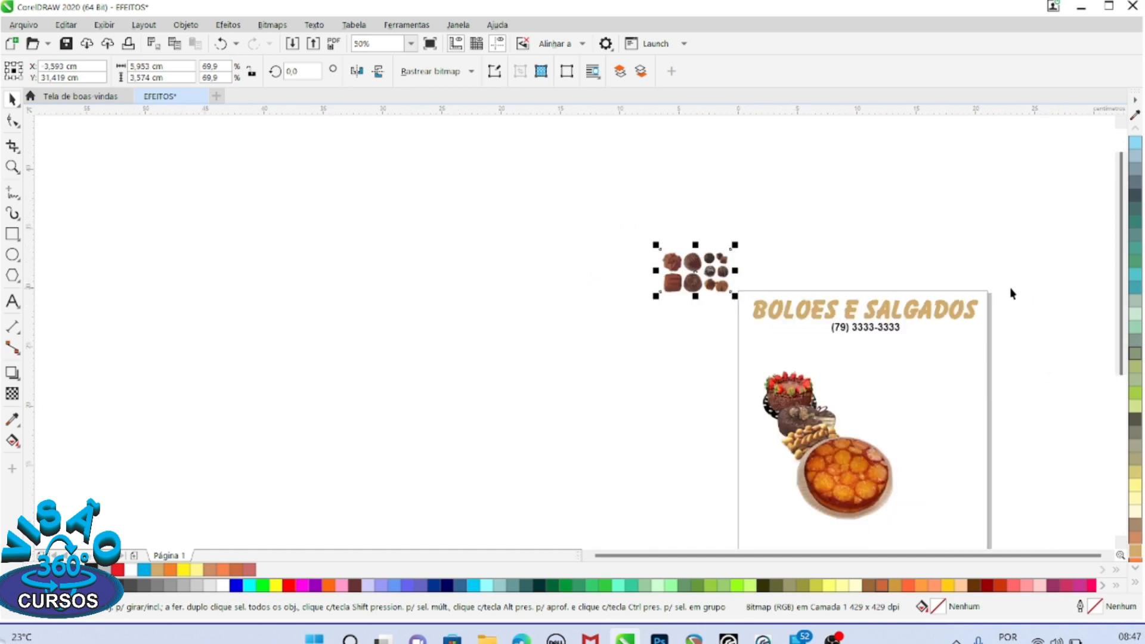
key("ctrl+z")
Nudge the title and phone number slightly, and move the chocolates back onto the page over the pineapple cake's lower-left edge.
mouse_move(887, 310)
left_mouse_down()
mouse_move(883, 481)
mouse_move(885, 311)
left_mouse_up()
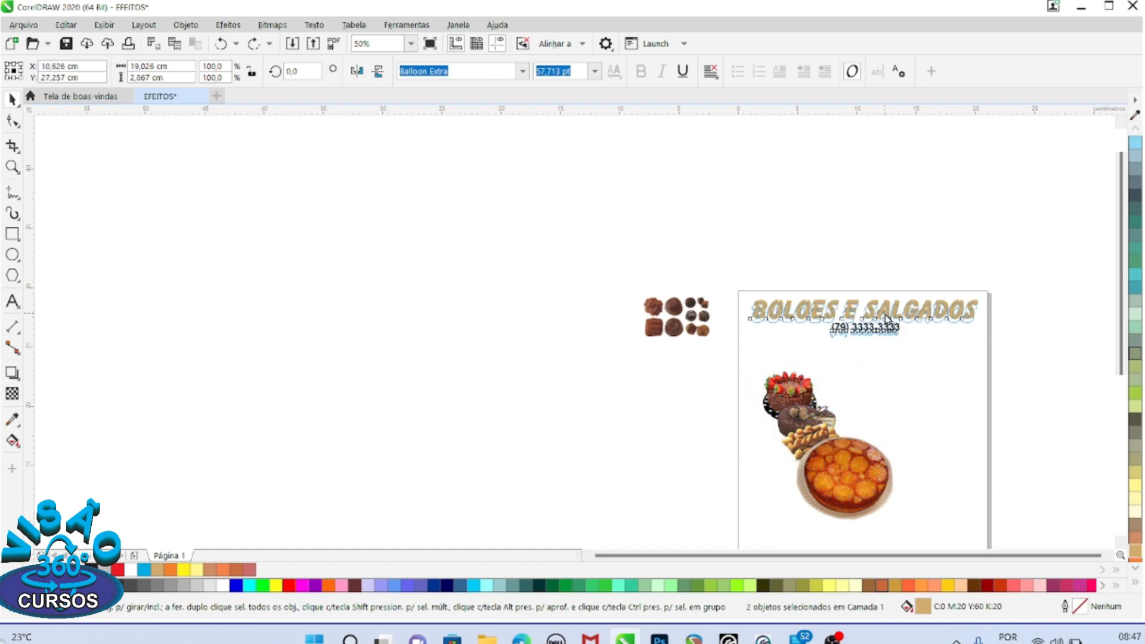
left_click_drag(693, 304, 788, 360)
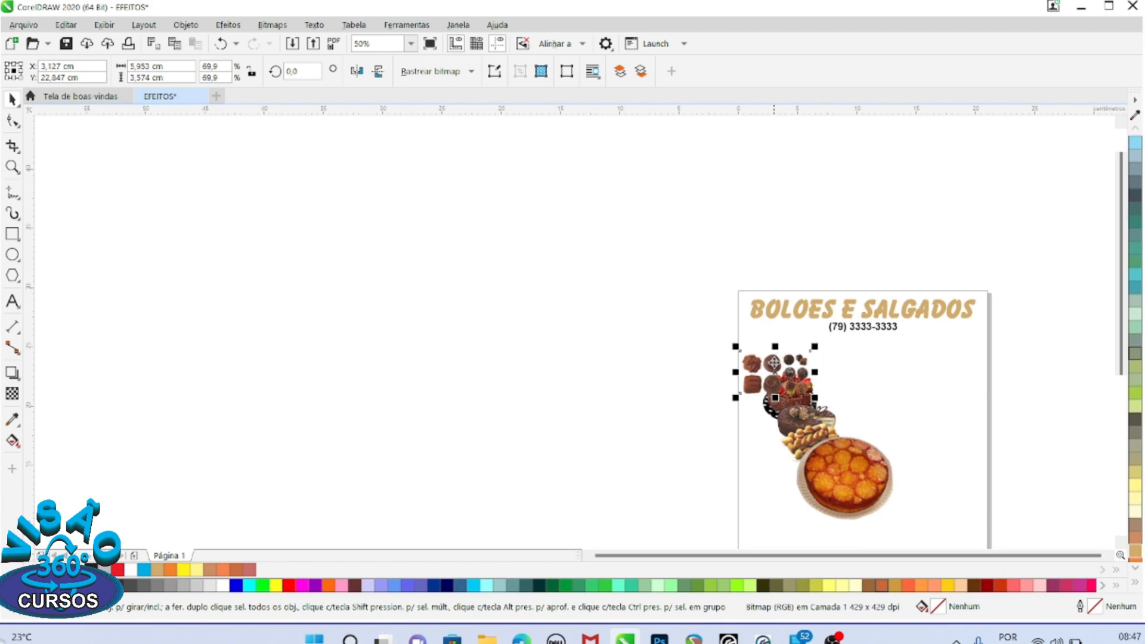
left_click_drag(772, 366, 799, 495)
Examine the overlap between the chocolates, pineapple cake and snack tray, selecting the cake and the tray in turn.
scroll(805, 475, "down", 1)
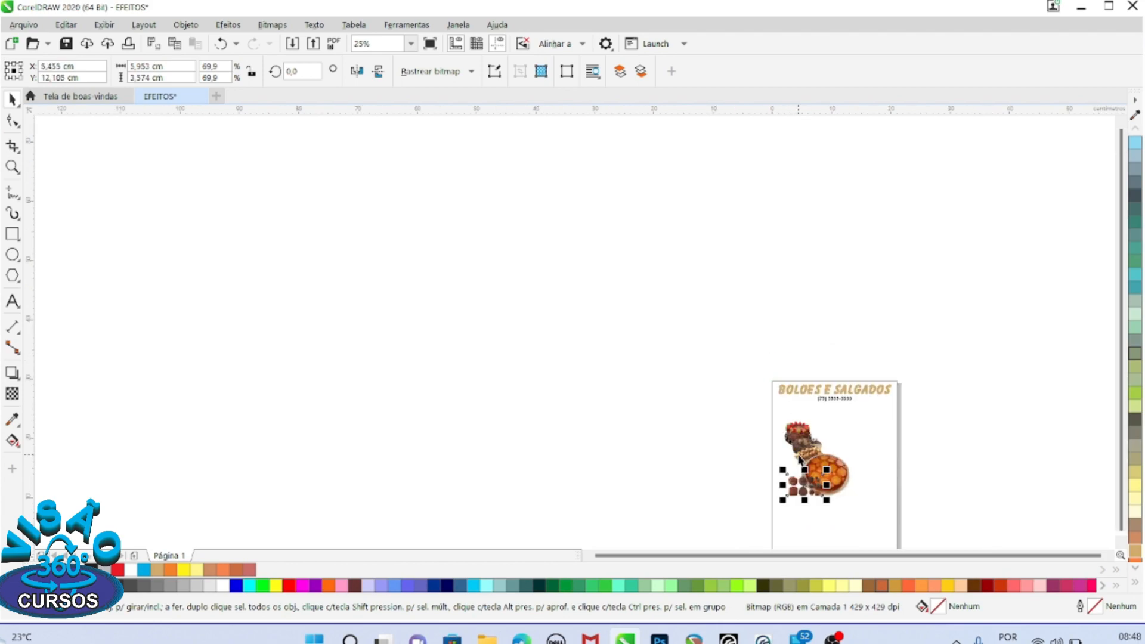
scroll(779, 474, "up", 1)
scroll(780, 478, "up", 1)
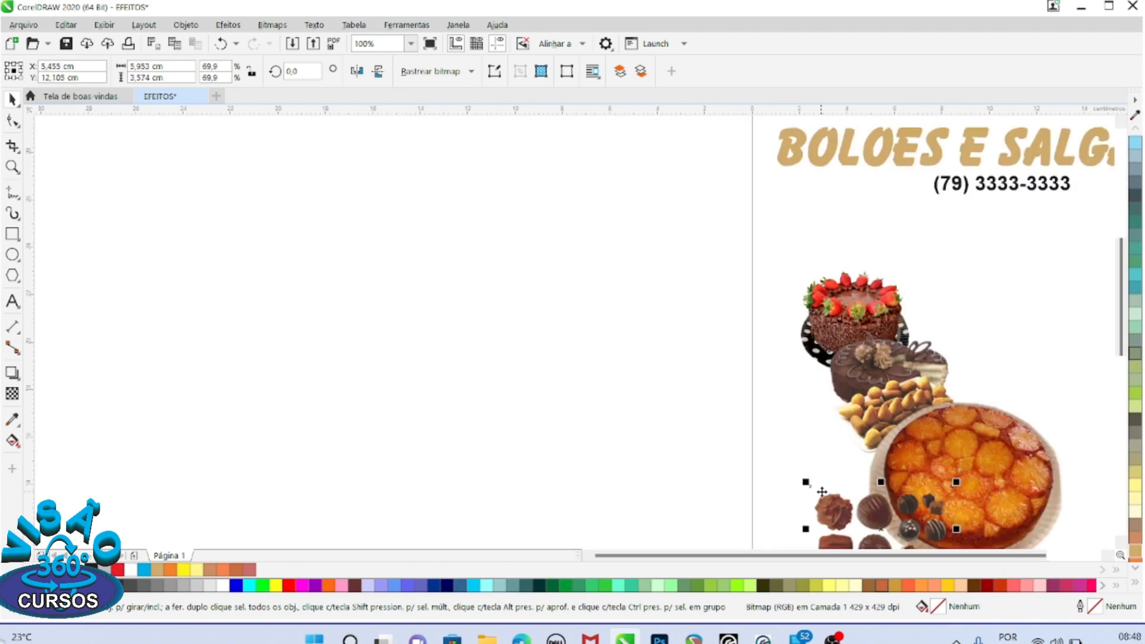
left_click(872, 419)
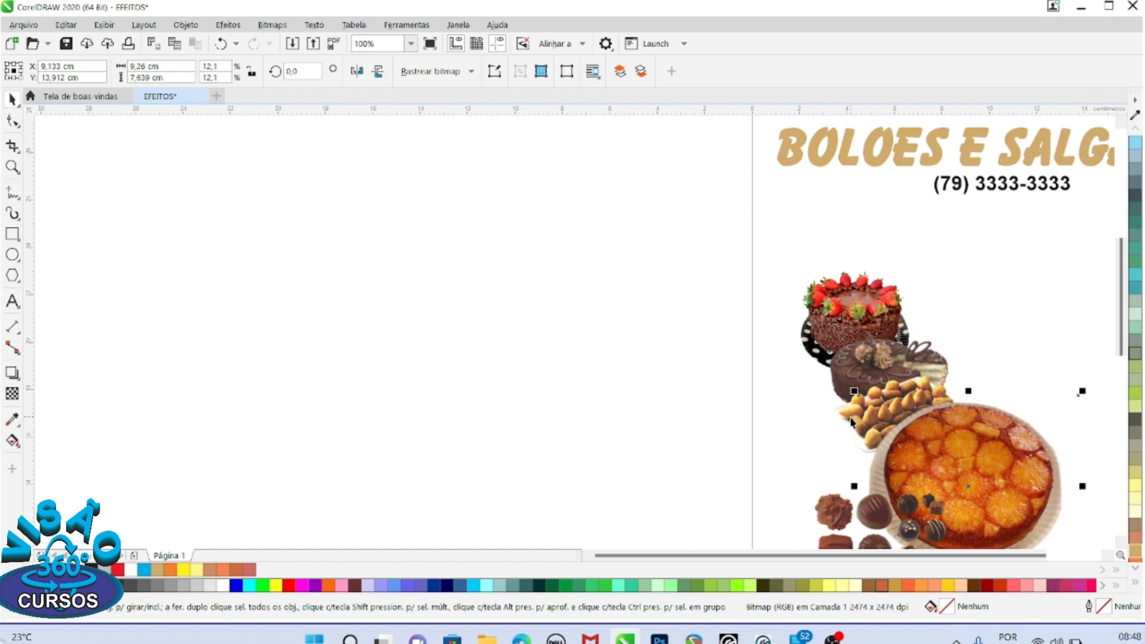
scroll(835, 418, "down", 2)
scroll(865, 435, "up", 1)
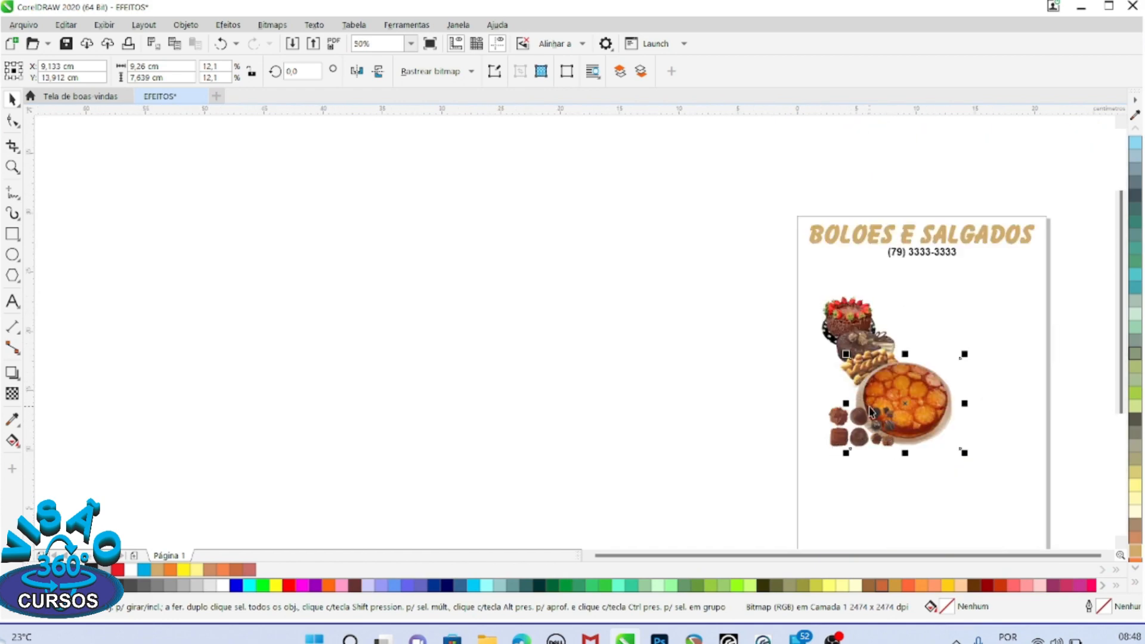
scroll(872, 412, "up", 1)
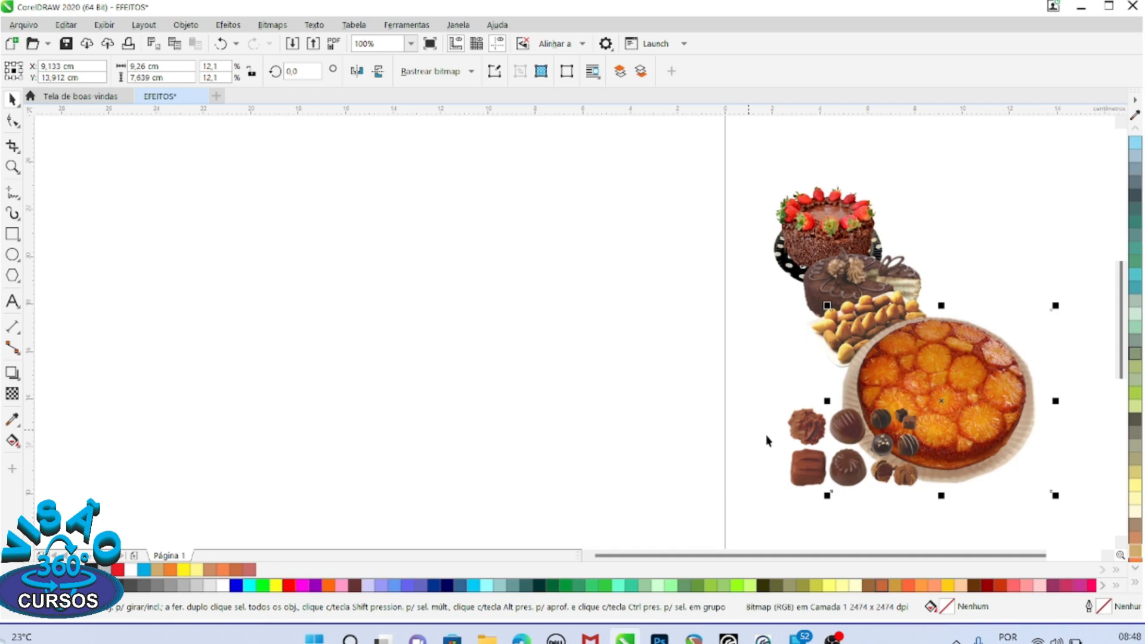
left_click(819, 332)
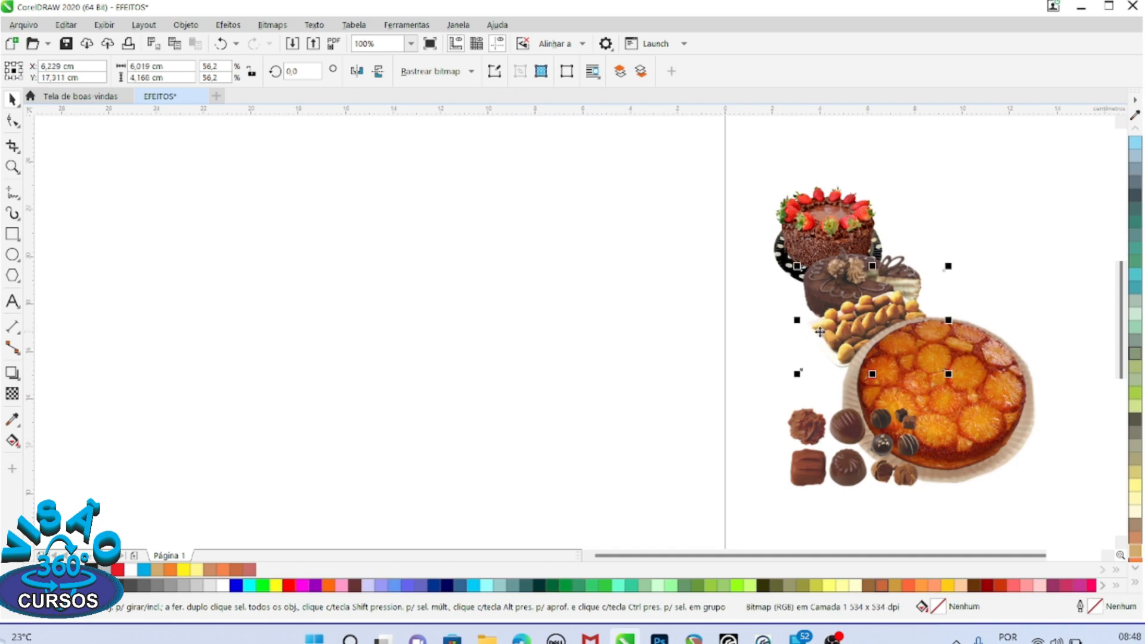
left_click(718, 433)
Move the chocolates over the snack tray's left edge, and try sending them back one layer, undoing that order change.
left_click_drag(808, 431, 732, 340)
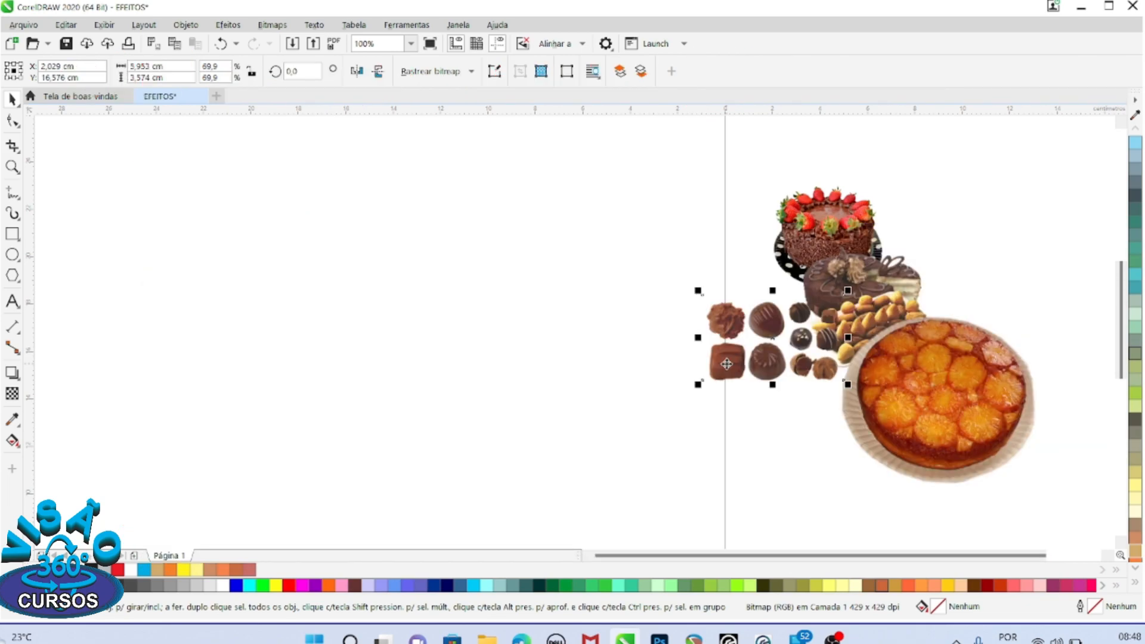
key("ctrl+Page_Down")
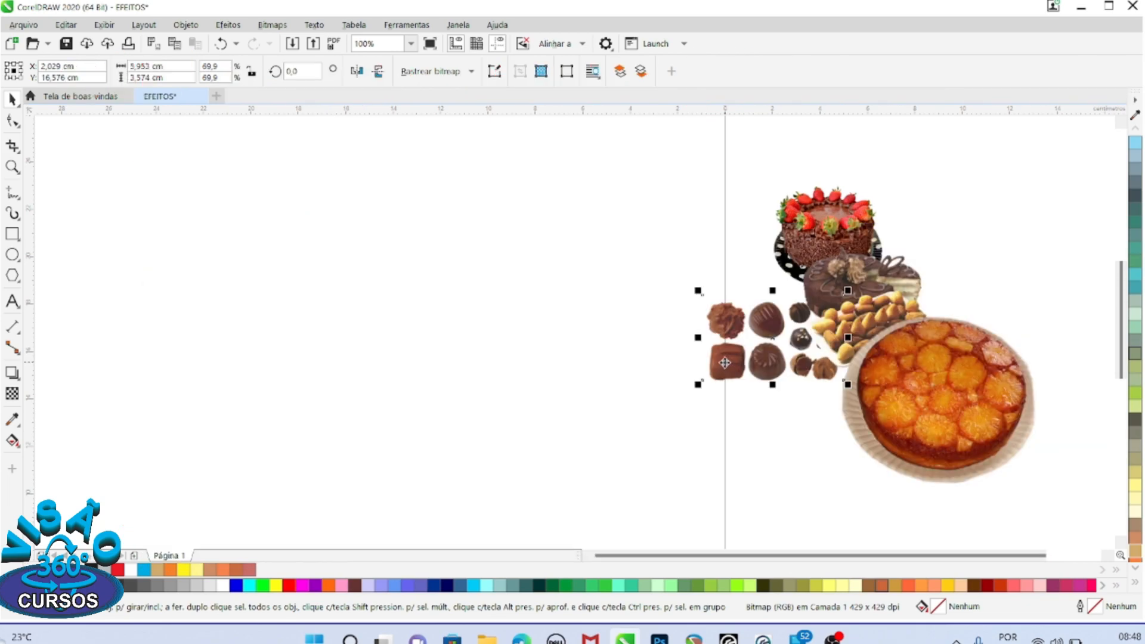
key("ctrl+z")
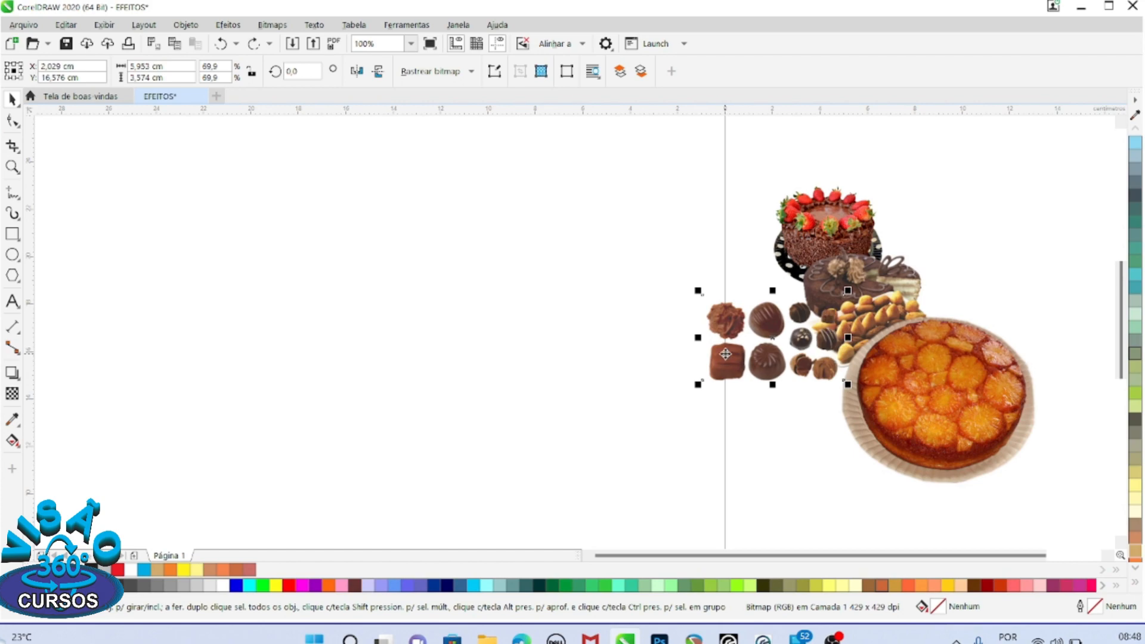
Send the chocolates back one layer, move them over the strawberry cake's left side, and send them back one more layer.
key("ctrl+Page_Down")
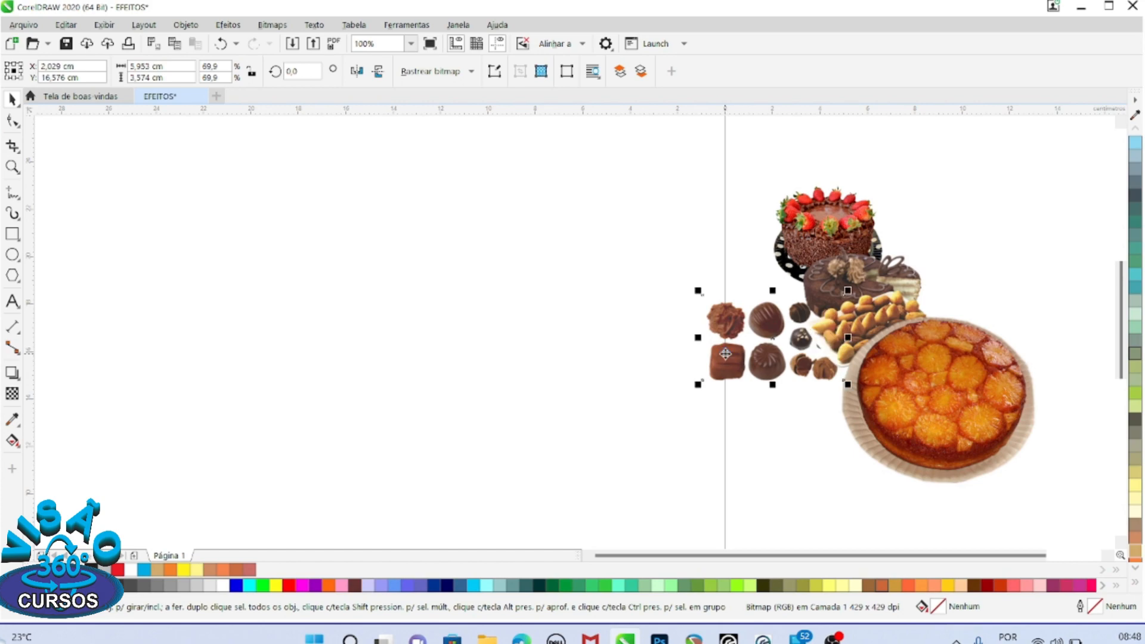
left_click_drag(761, 326, 726, 205)
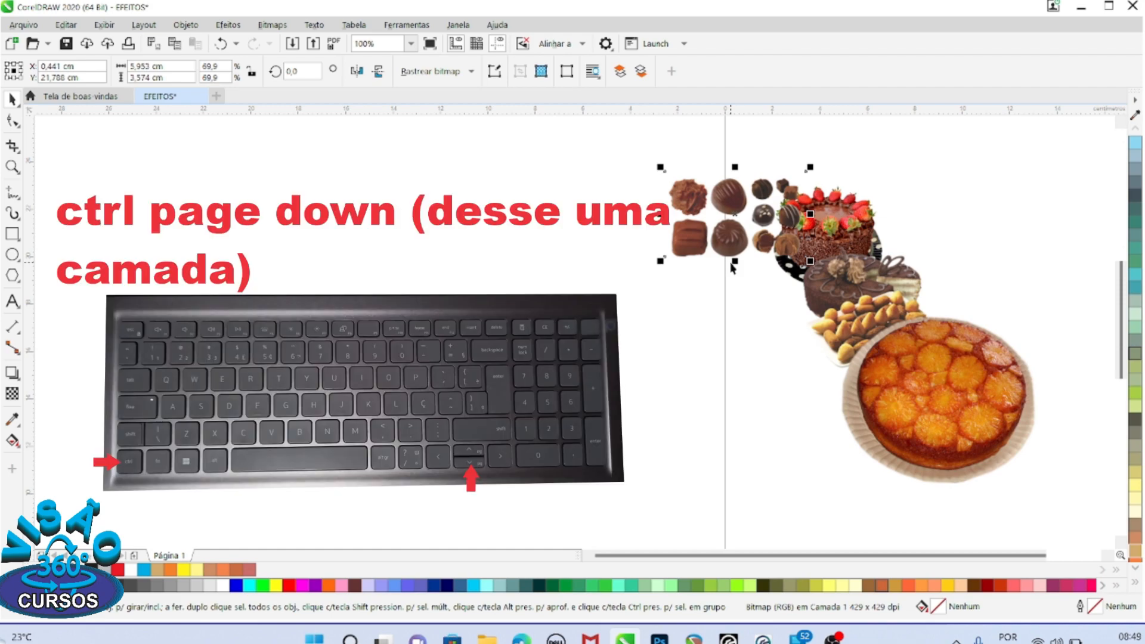
key("ctrl+Page_Down")
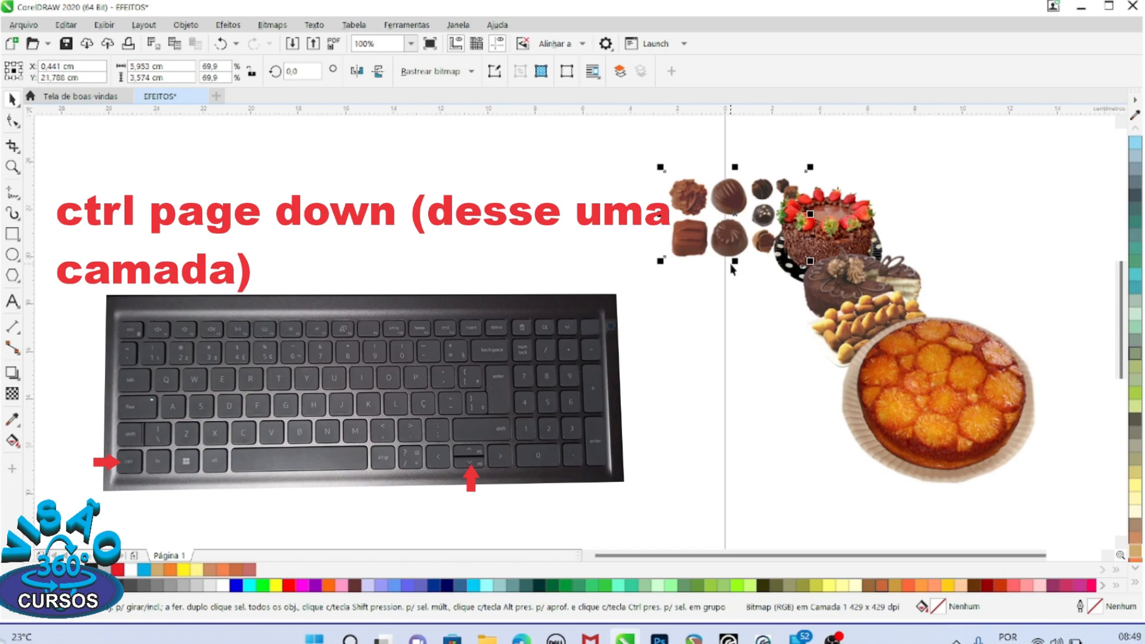
Spread the cakes, snack tray and chocolates apart, placing the strawberry cake below the left part of the title.
scroll(733, 269, "down", 4)
left_click_drag(733, 256, 831, 244)
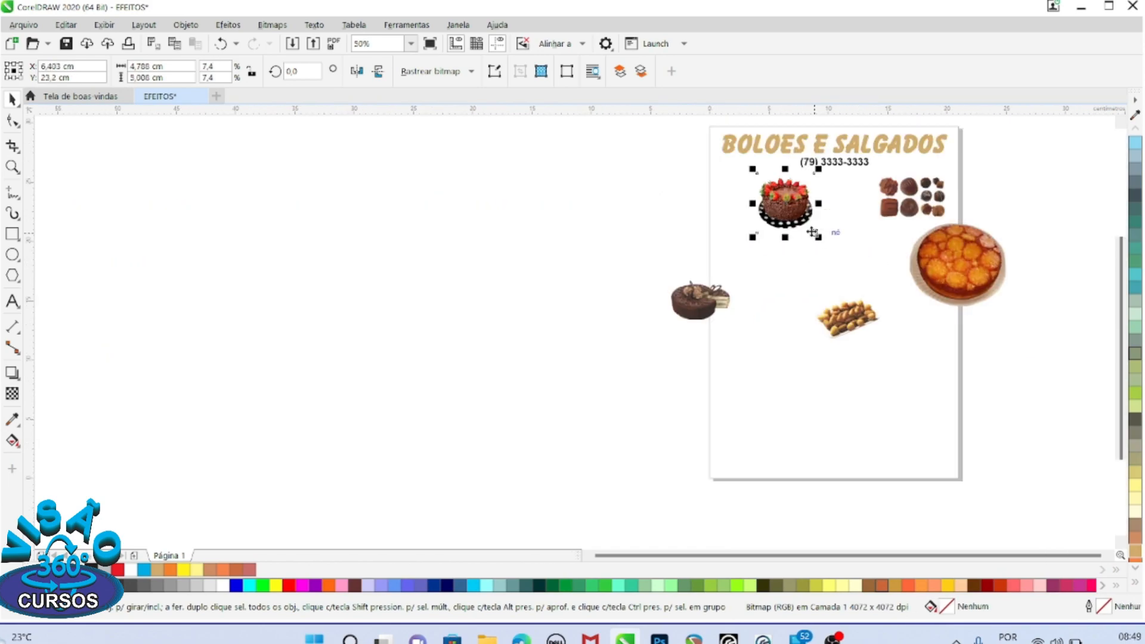
scroll(813, 231, "down", 1)
scroll(846, 204, "up", 1)
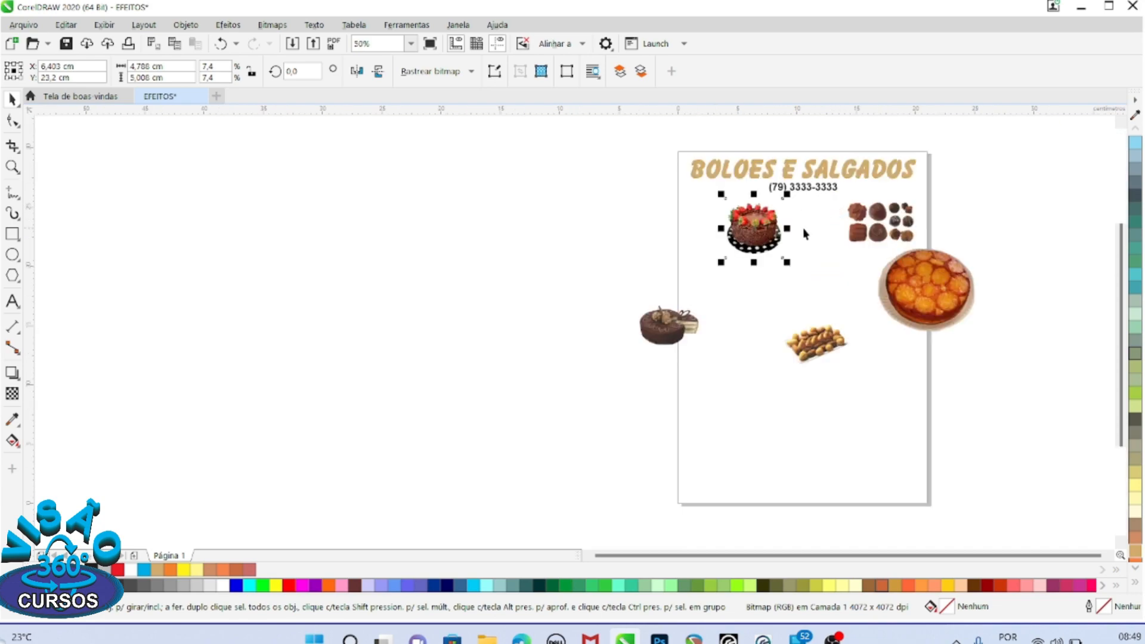
Examine the ordering commands available for the strawberry cake.
right_click(758, 230)
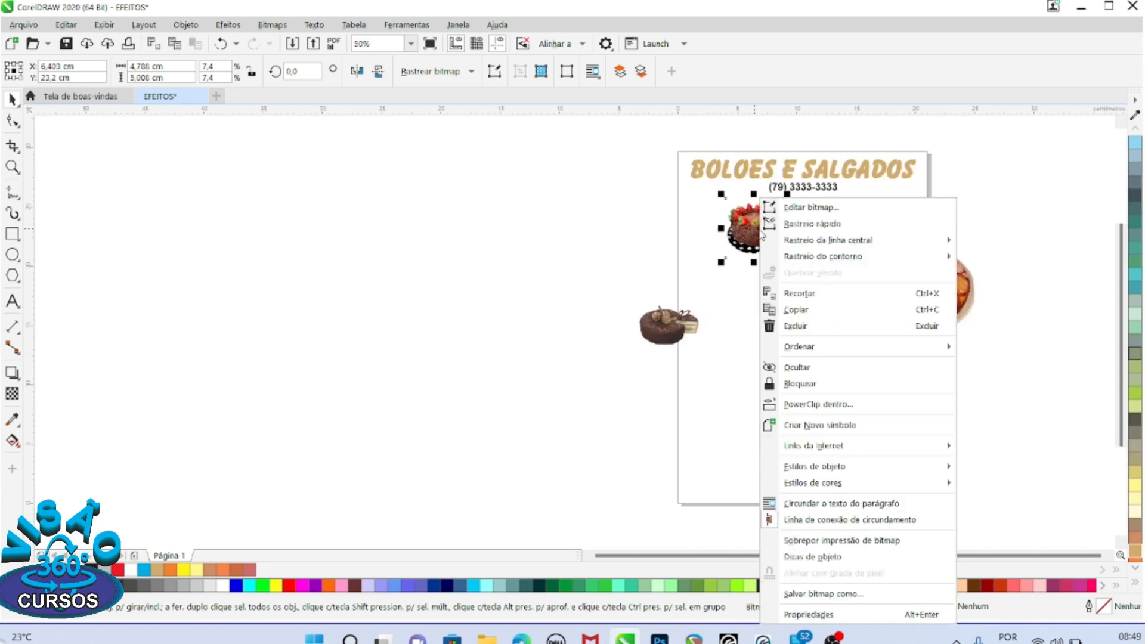
mouse_move(805, 351)
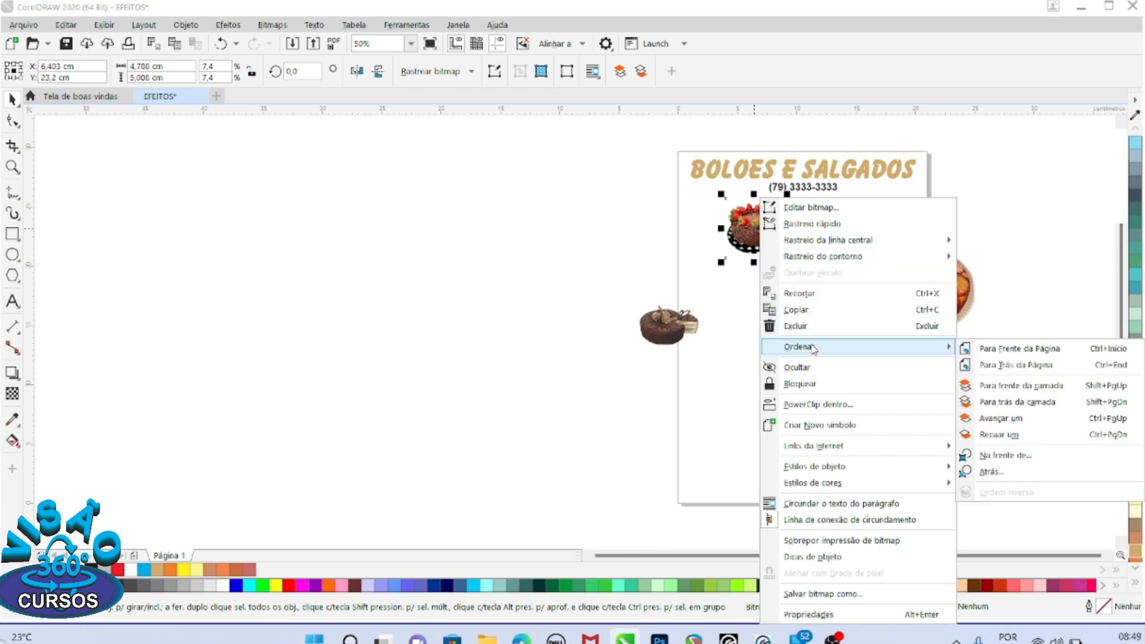
left_click(663, 293)
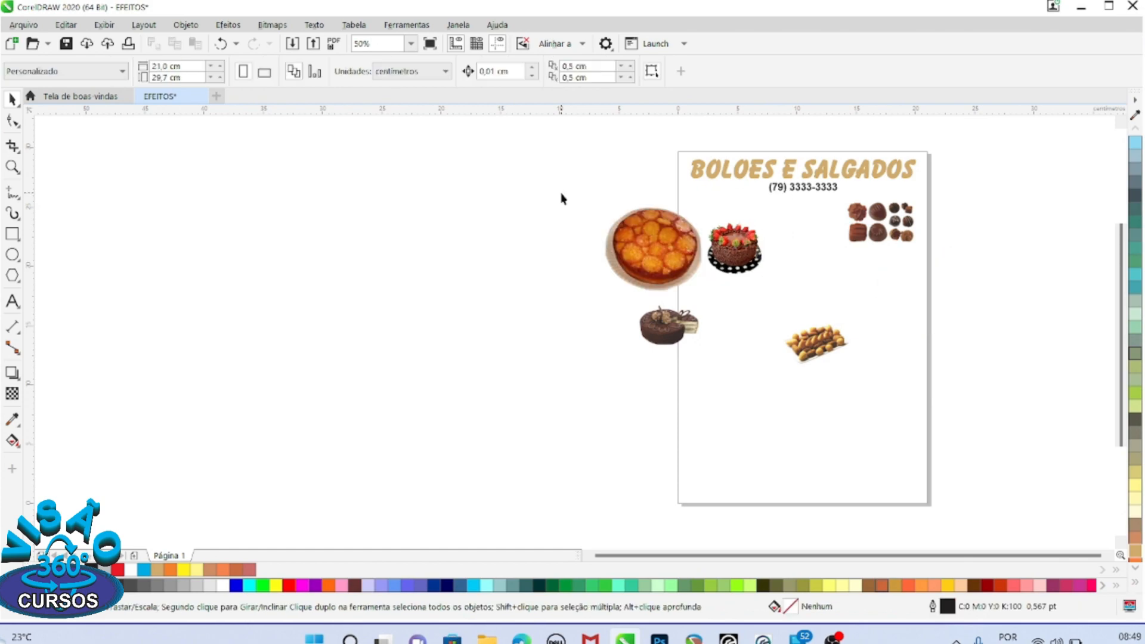
Move the pineapple cake to the page's right edge and the strawberry cake near the page's centre, left of it.
left_click_drag(561, 199, 767, 381)
left_click(524, 318)
left_click_drag(745, 262, 918, 325)
left_click_drag(769, 269, 826, 272)
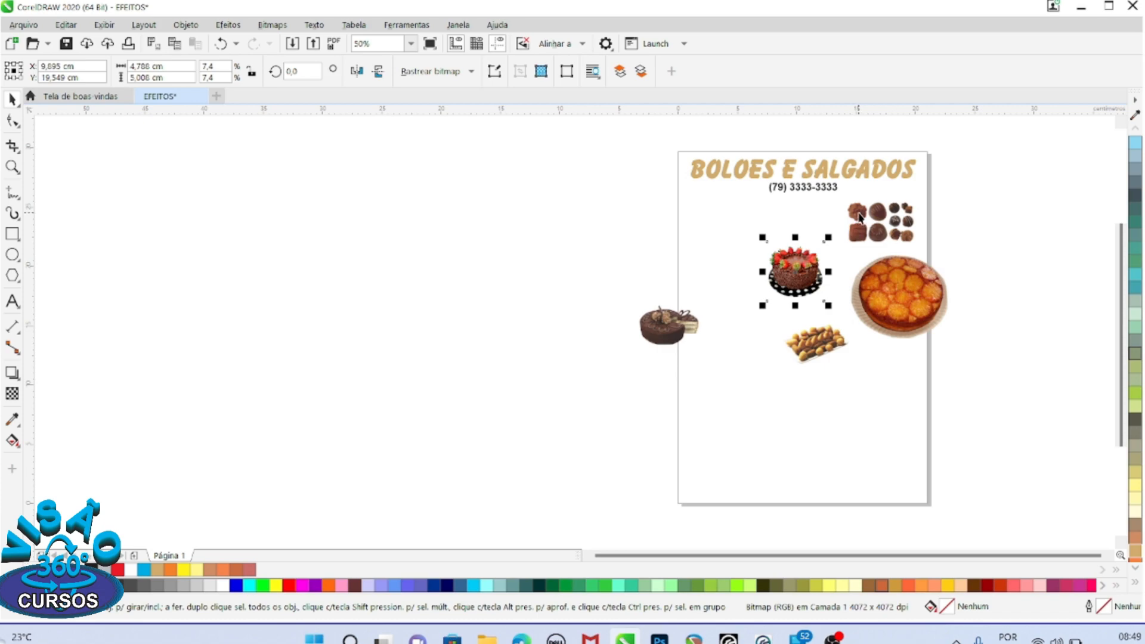
Move the chocolates, snack tray and sliced chocolate cake so they touch or overlap the pineapple cake's edges.
left_click_drag(859, 213, 839, 212)
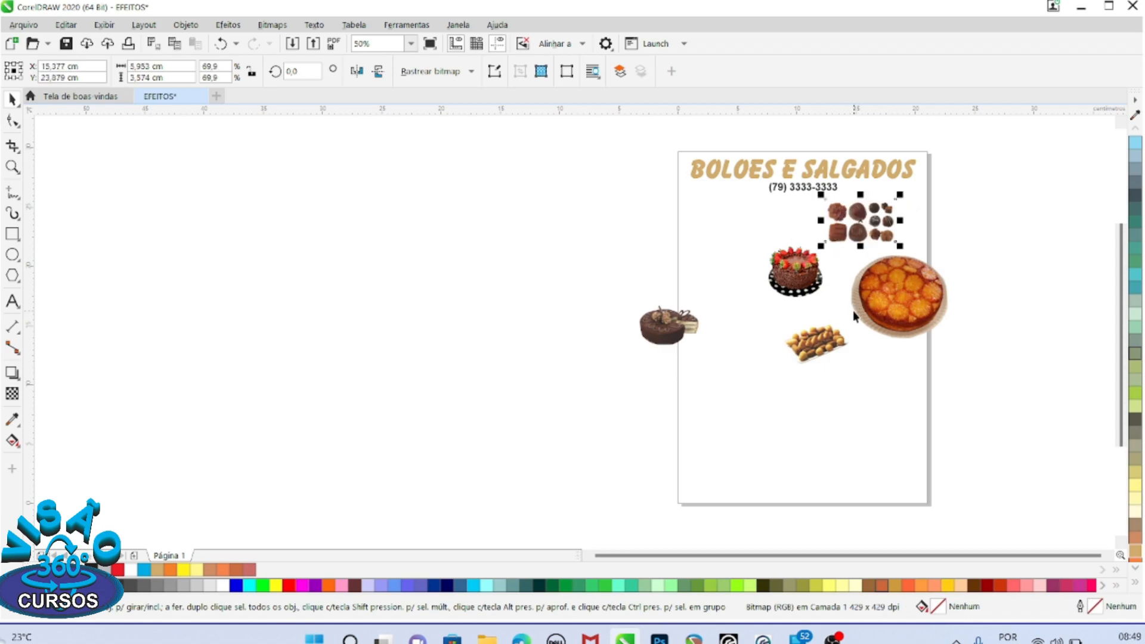
left_click_drag(811, 352, 868, 334)
left_click_drag(866, 232, 896, 235)
left_click_drag(665, 325, 939, 337)
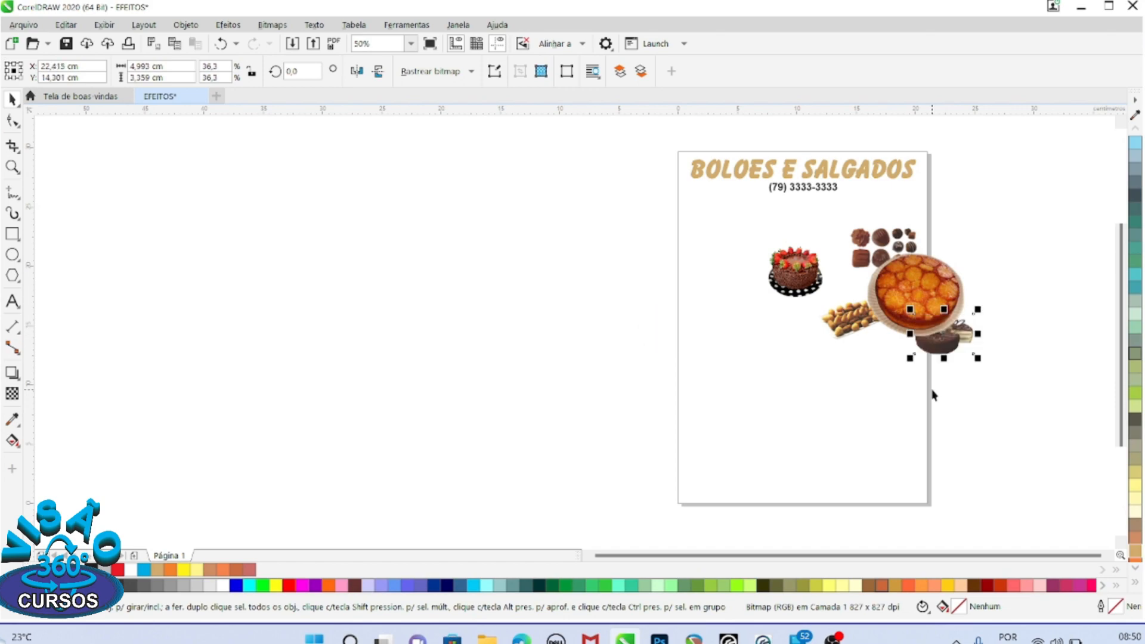
Shift the strawberry cake slightly towards the pineapple cake, and move the snack tray down a little under the pineapple cake's edge.
scroll(960, 325, "up", 3)
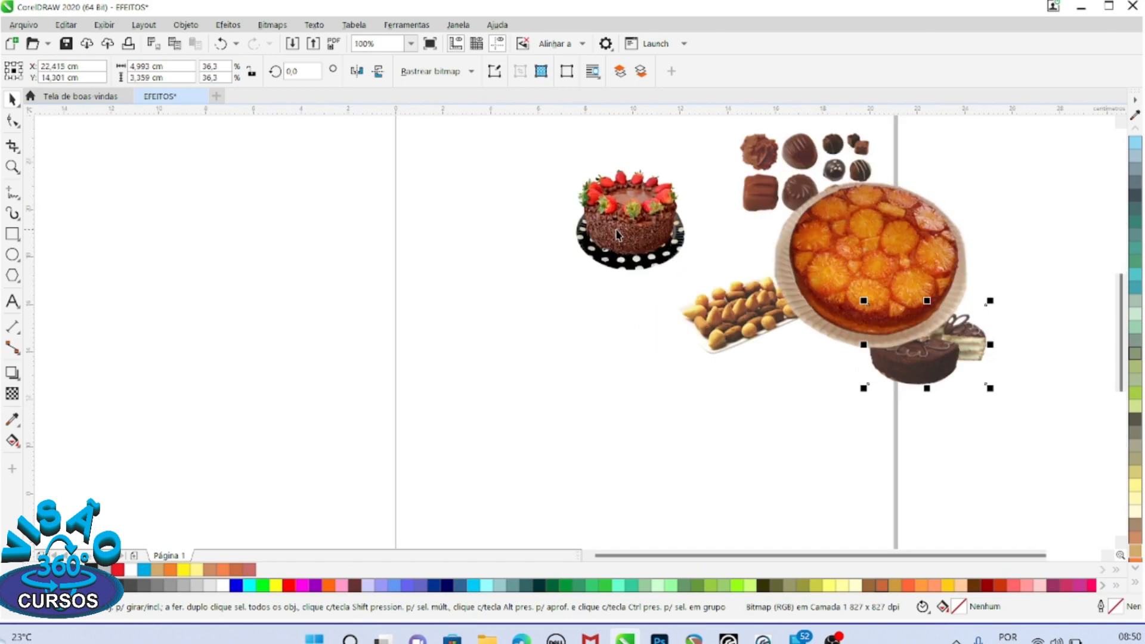
left_click_drag(617, 228, 671, 227)
left_click(886, 258)
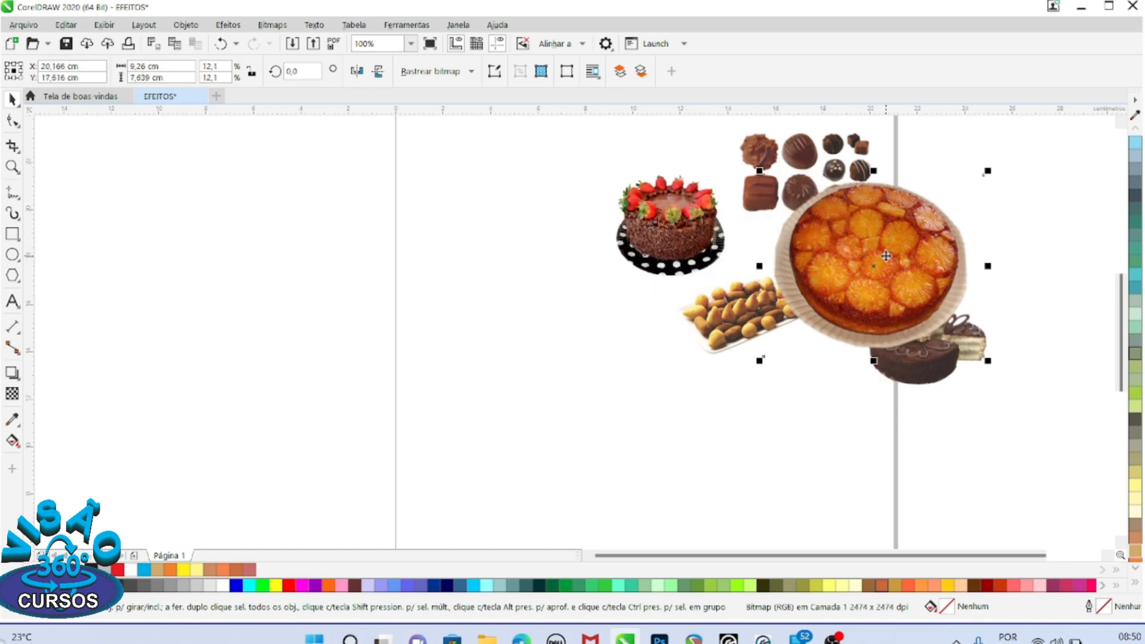
left_click_drag(747, 315, 753, 347)
left_click(681, 219)
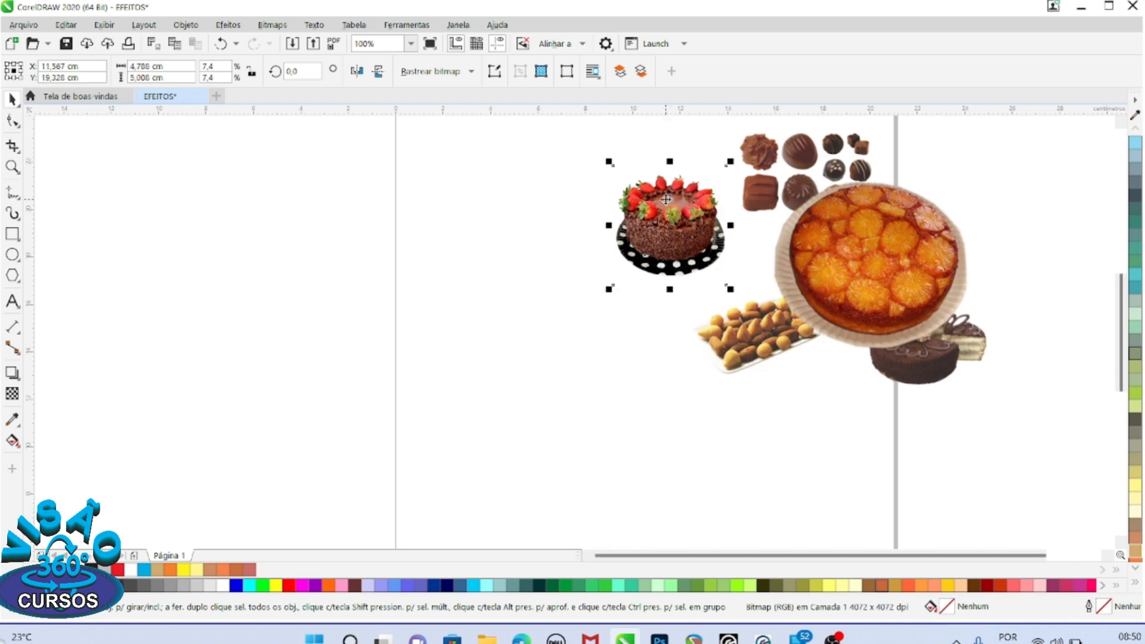
mouse_move(666, 200)
left_mouse_down()
mouse_move(710, 263)
mouse_move(704, 274)
mouse_move(658, 202)
left_mouse_up()
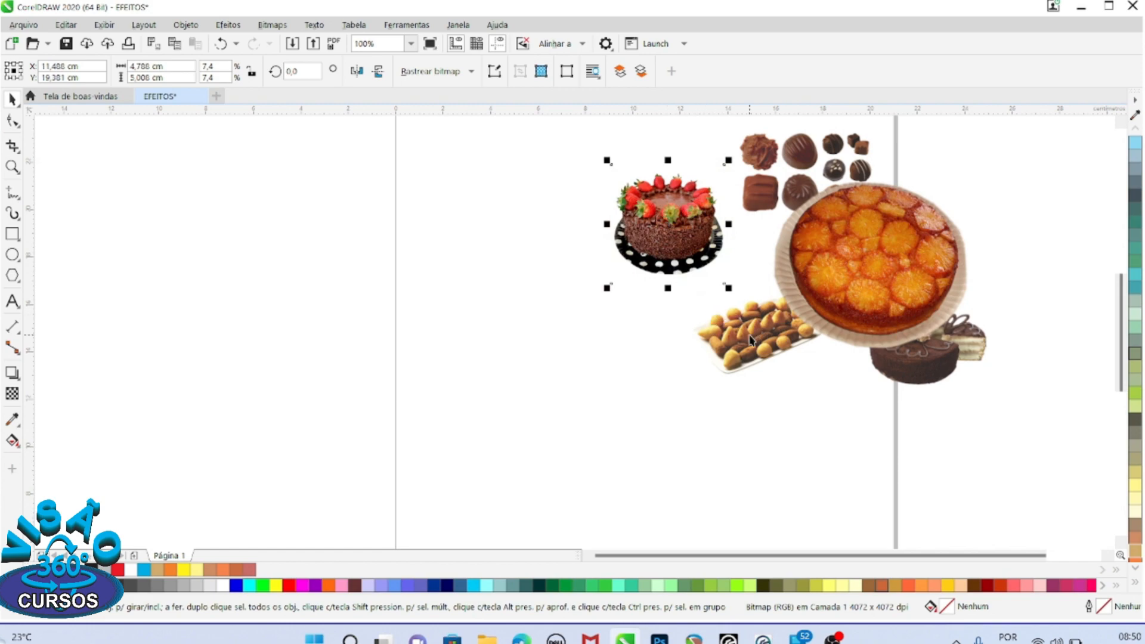
Reorder the strawberry cake with the 'Na frente de...' command so it sits in front of the snack tray.
left_click(751, 340)
left_click(687, 242)
left_click(732, 360)
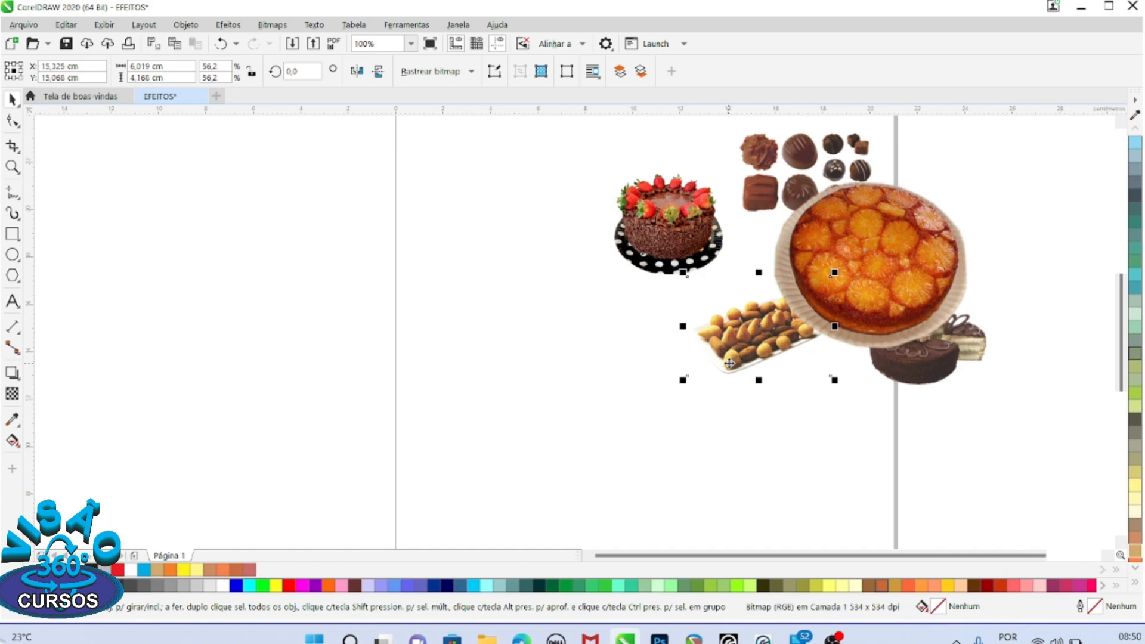
left_click(868, 272)
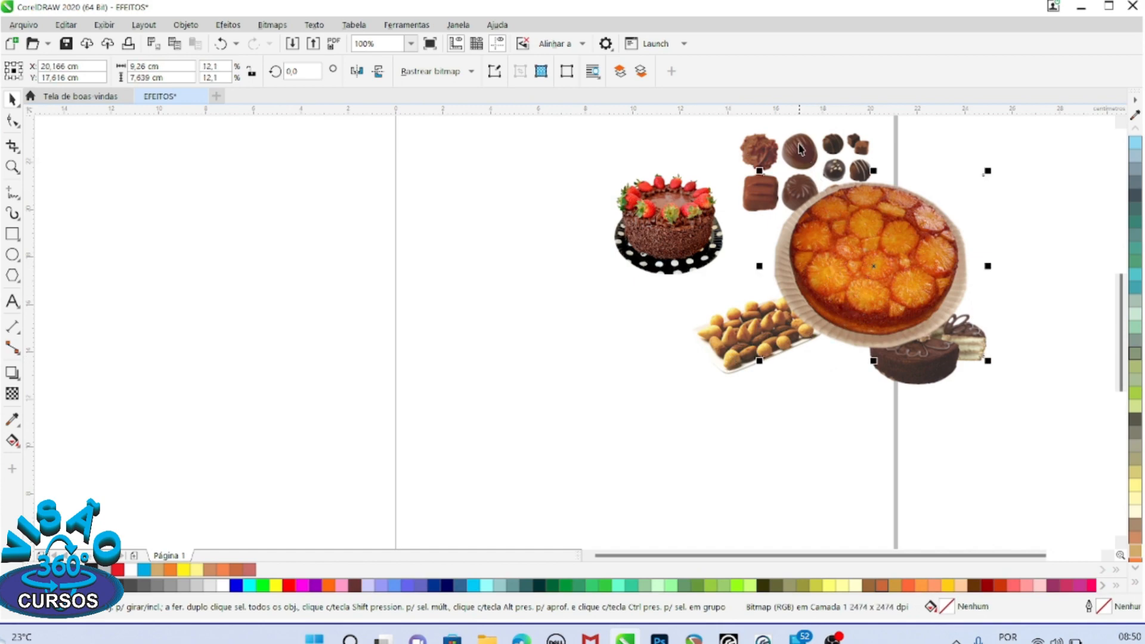
left_click(938, 374)
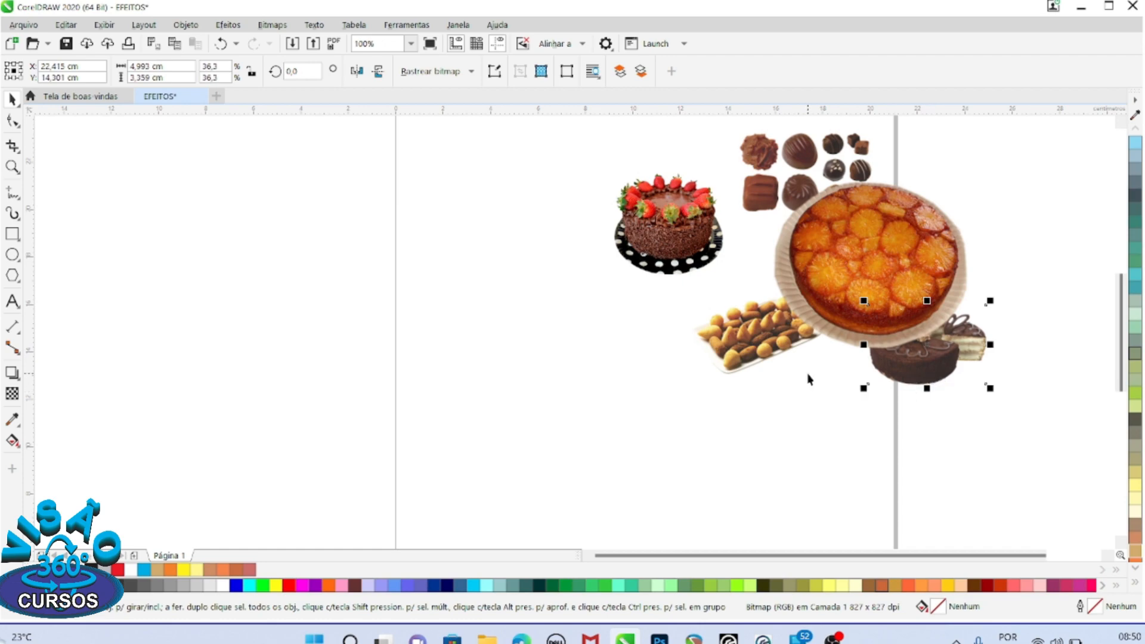
left_click(697, 228)
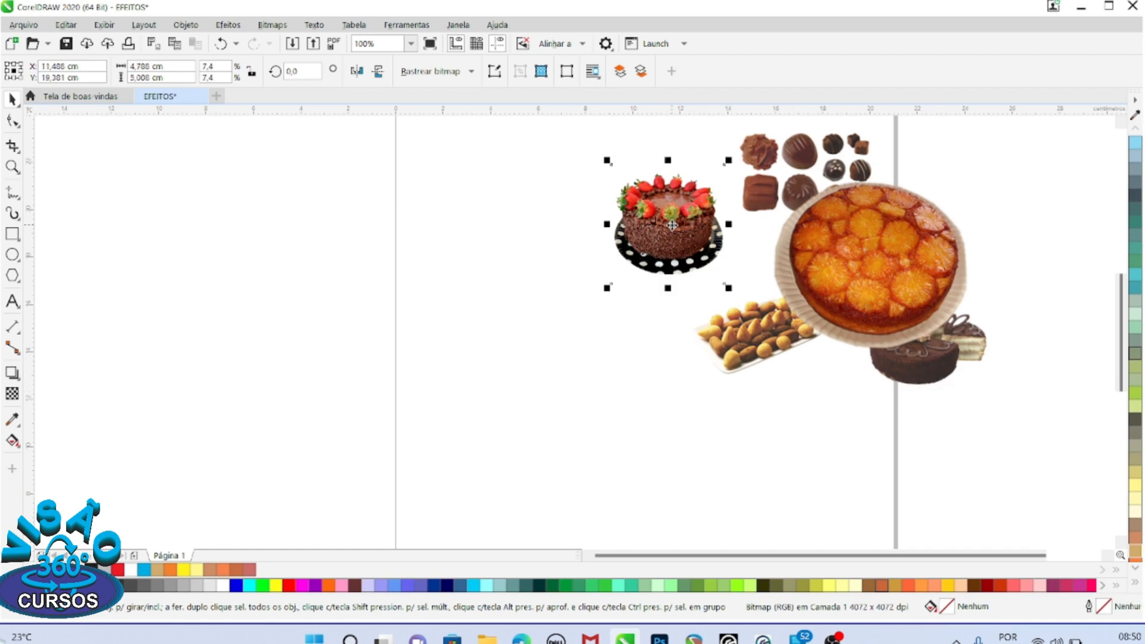
right_click(678, 227)
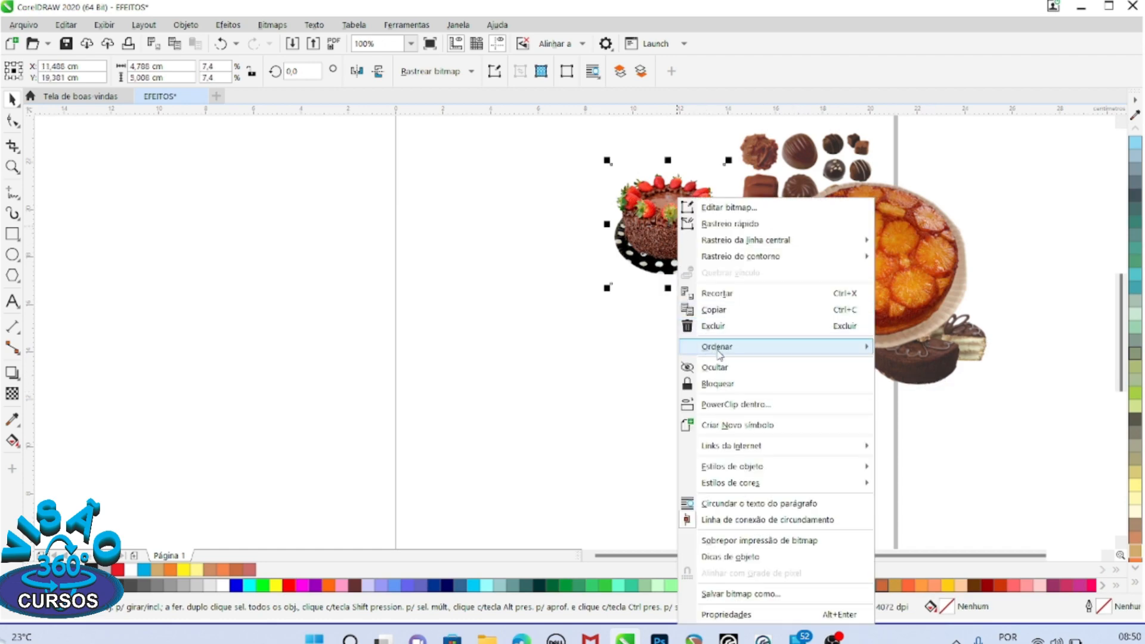
mouse_move(720, 349)
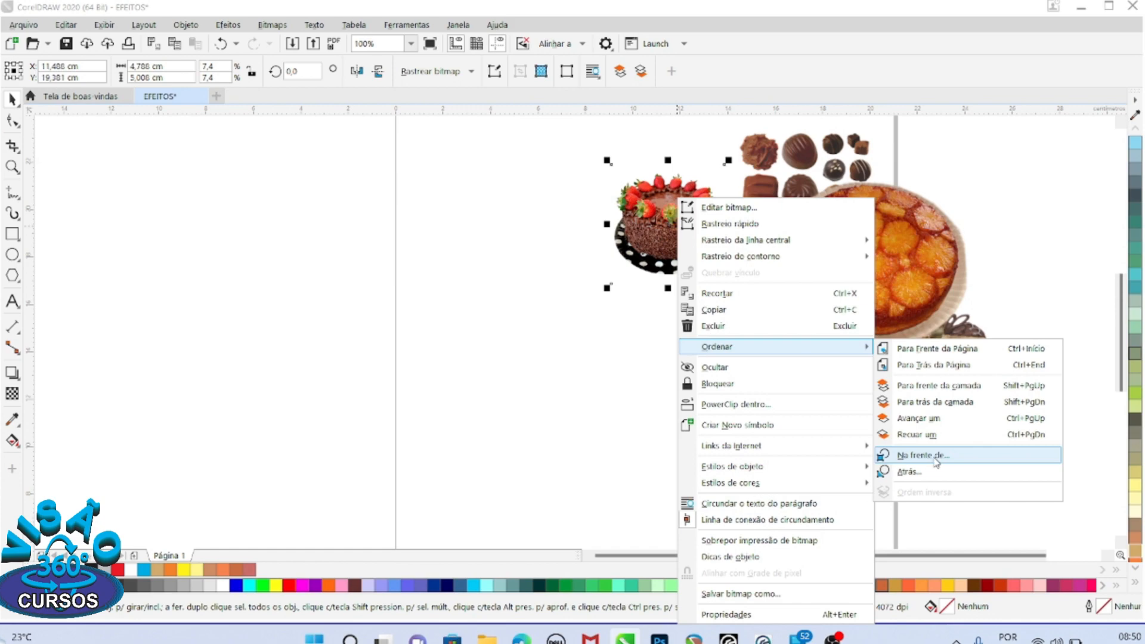
left_click(934, 459)
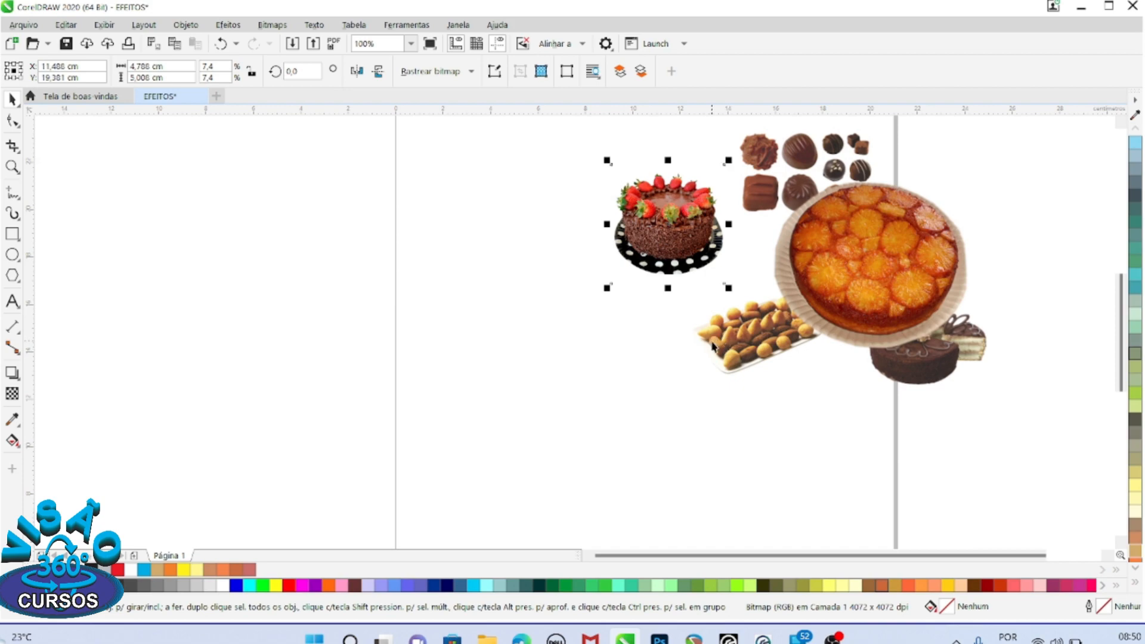
Move the strawberry cake over the snack tray to check their overlap, and move it back to the empty area beside the tray.
left_click_drag(677, 223, 723, 288)
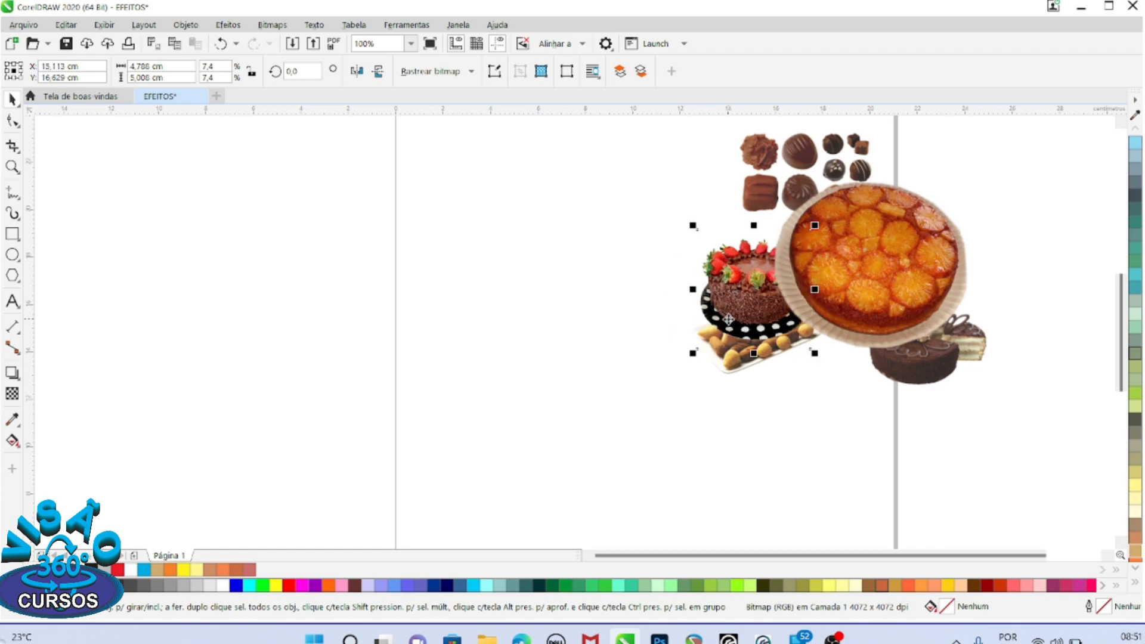
left_click(728, 366)
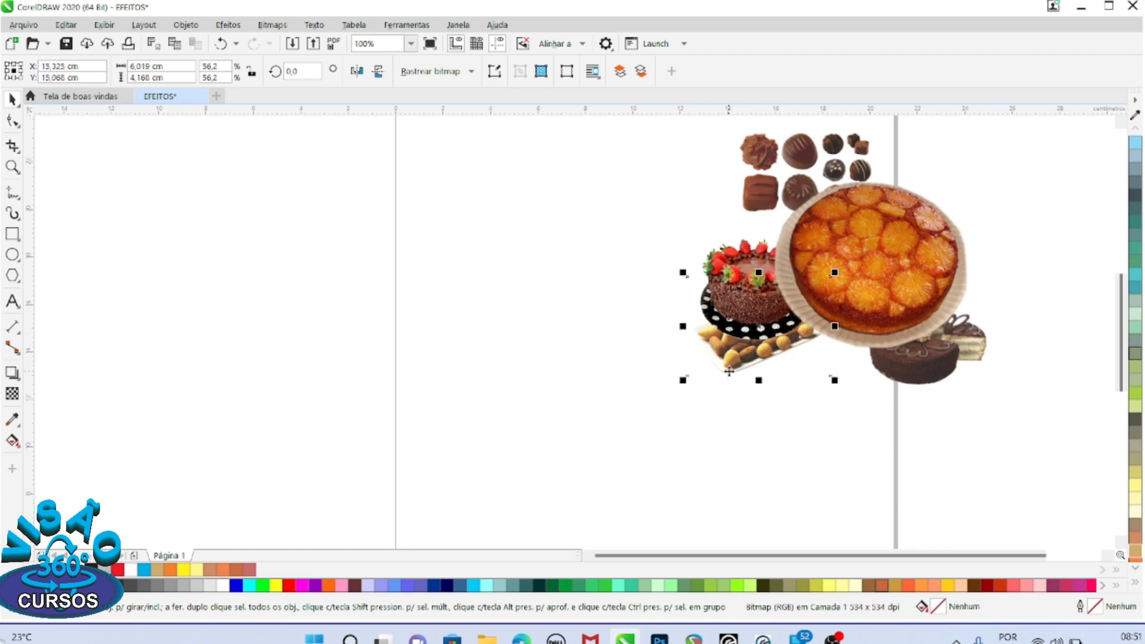
left_click(745, 280)
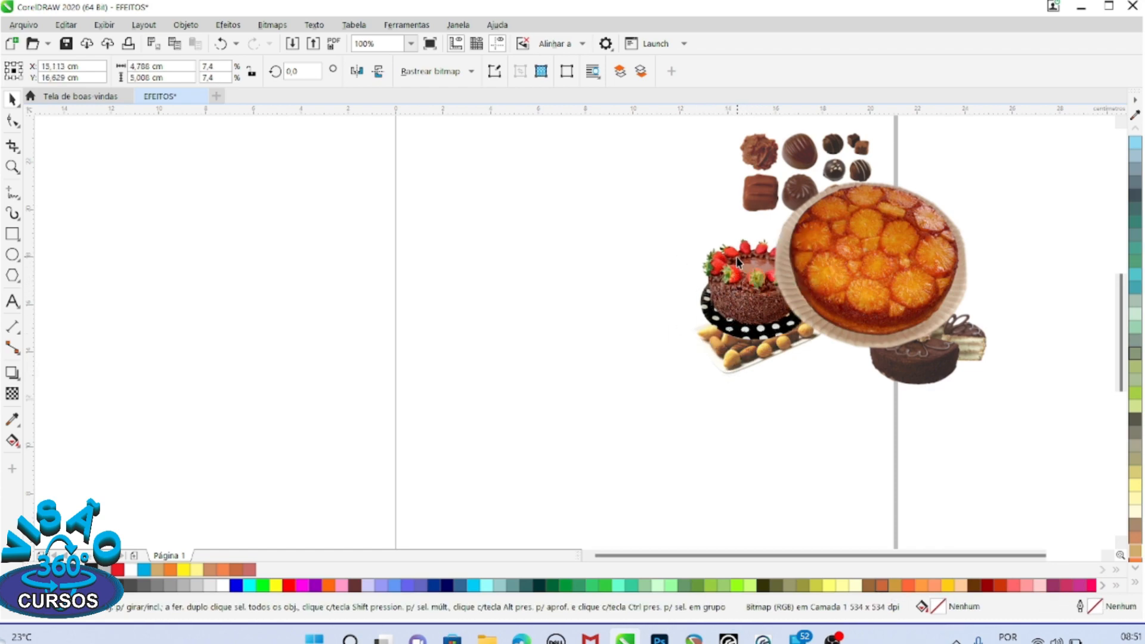
left_click_drag(736, 258, 661, 210)
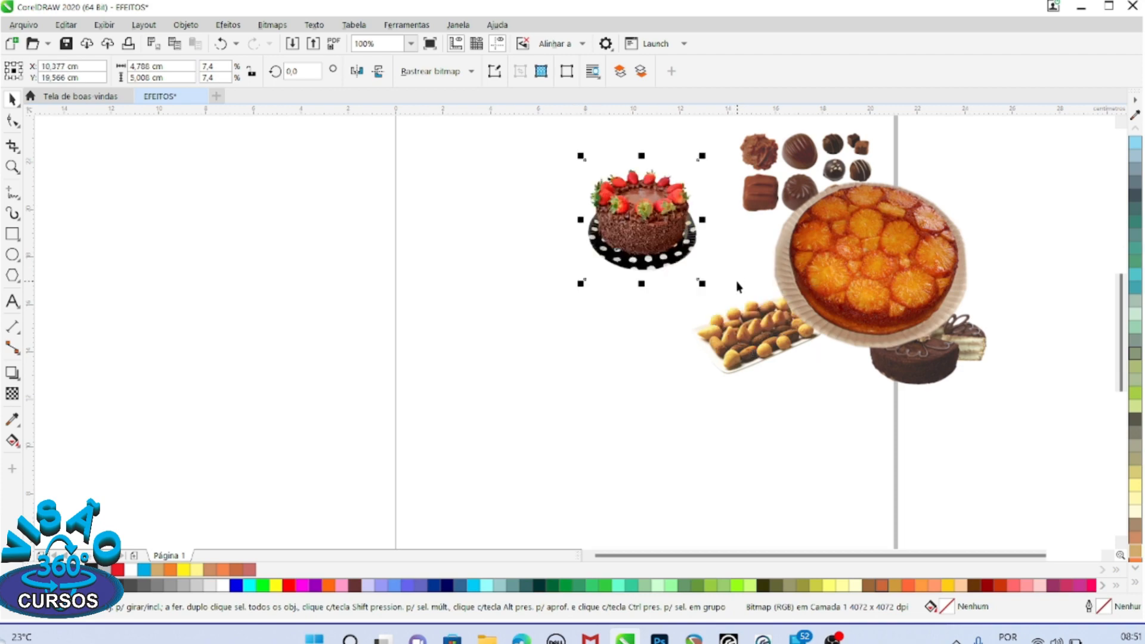
Place the pineapple cake at the page's upper-left corner over the title, and the chocolates at the upper-right corner.
scroll(736, 281, "down", 1)
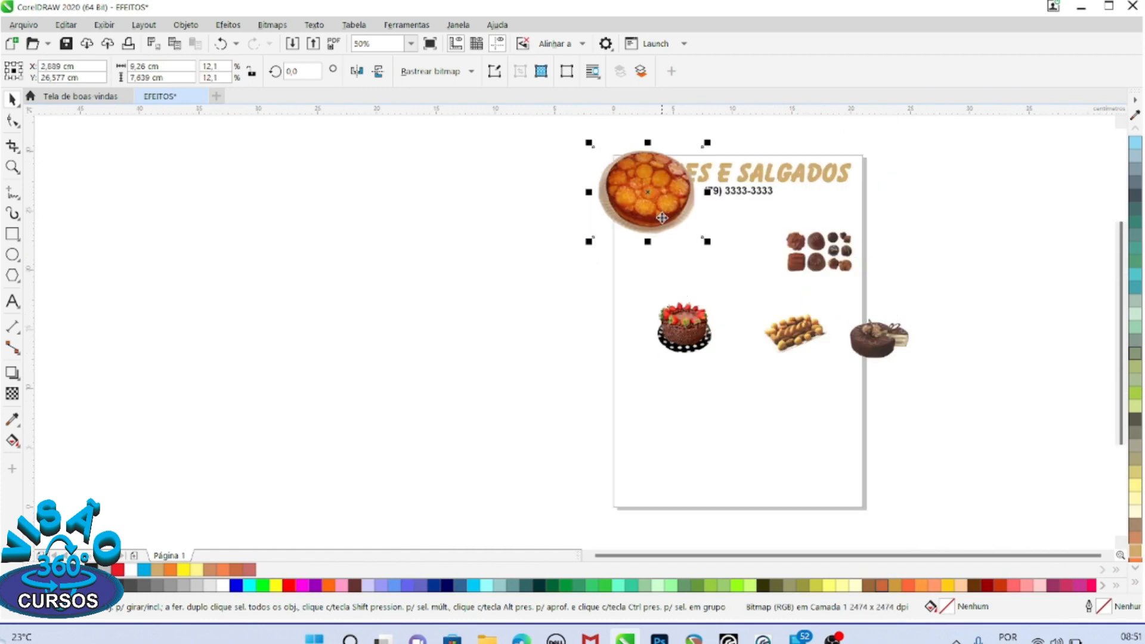
left_click_drag(662, 220, 667, 235)
scroll(676, 227, "up", 1)
scroll(673, 221, "down", 2)
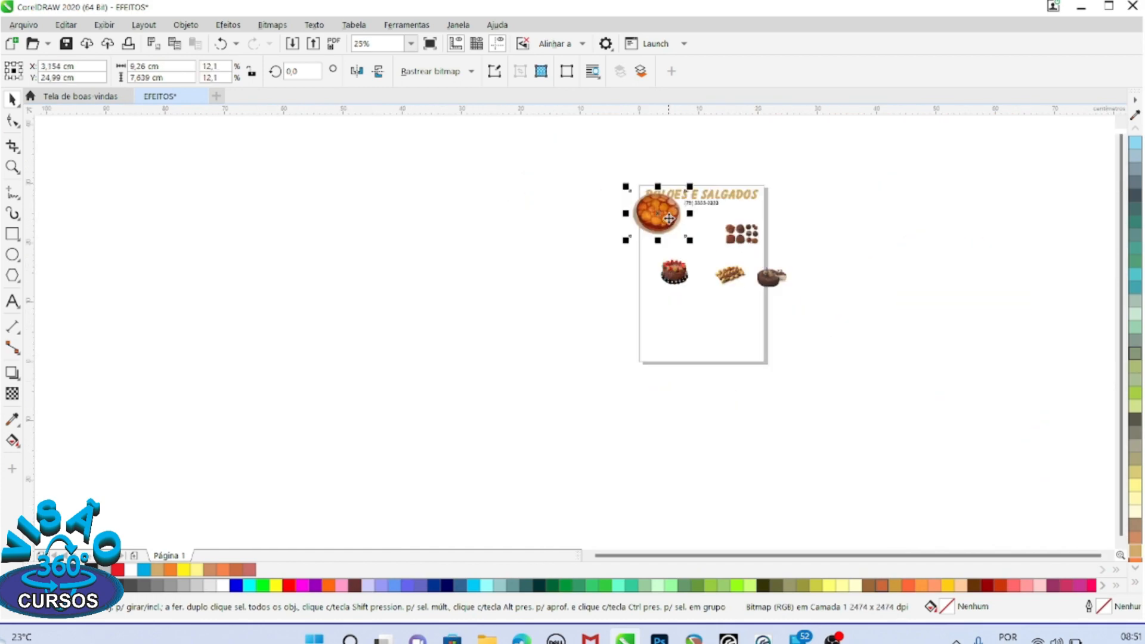
scroll(668, 215, "up", 2)
scroll(665, 209, "down", 1)
scroll(665, 208, "up", 1)
left_click_drag(652, 191, 656, 185)
left_click_drag(1013, 303, 1045, 157)
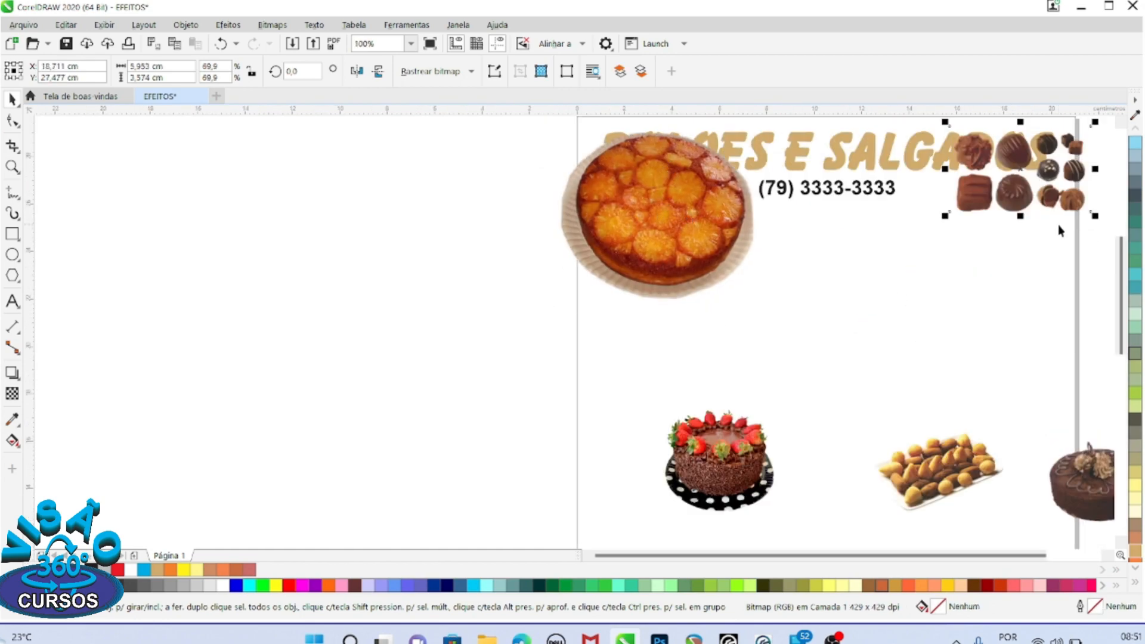
Move the snack tray below the phone number's right end, and enlarge the strawberry cake to about 8.9 × 9.3 cm beside the pineapple cake.
left_click_drag(937, 472, 939, 234)
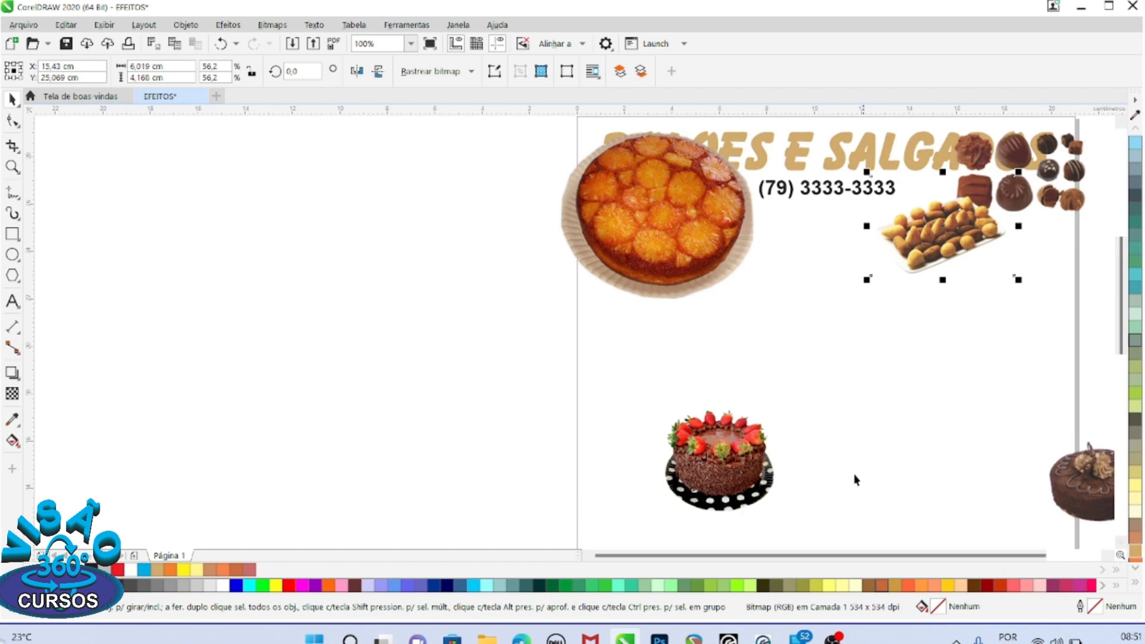
left_click_drag(779, 481, 869, 252)
left_click_drag(742, 358, 674, 411)
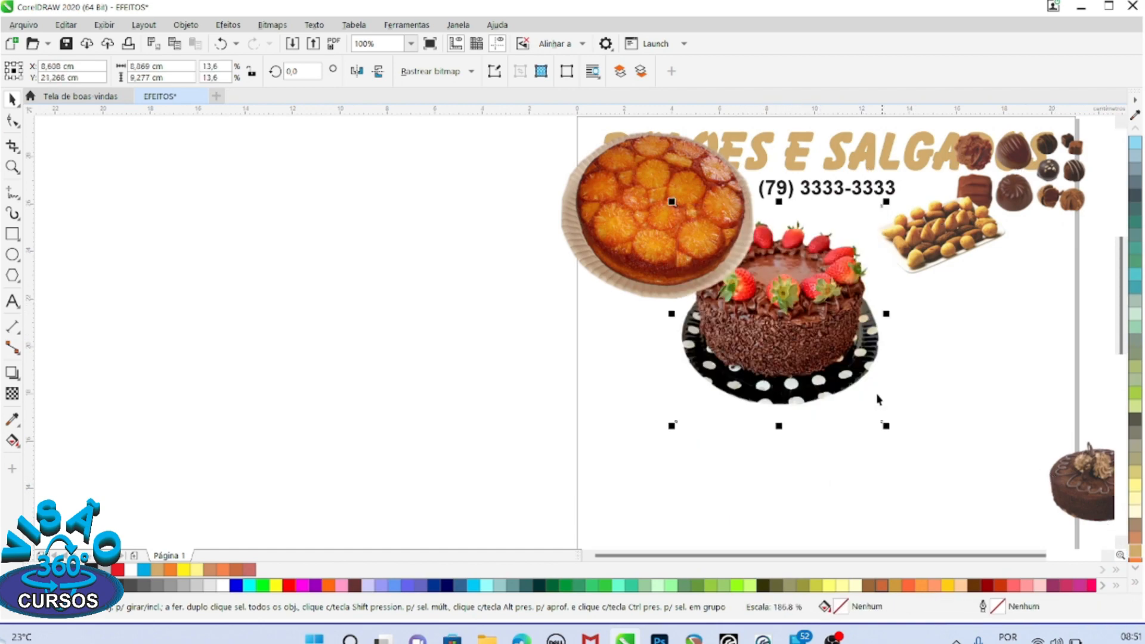
Nudge the strawberry cake up and left, and enlarge the snack tray to about 8.8 × 6.1 cm behind its right side.
left_click(918, 305)
left_click_drag(919, 304, 901, 247)
left_click_drag(964, 290, 1030, 337)
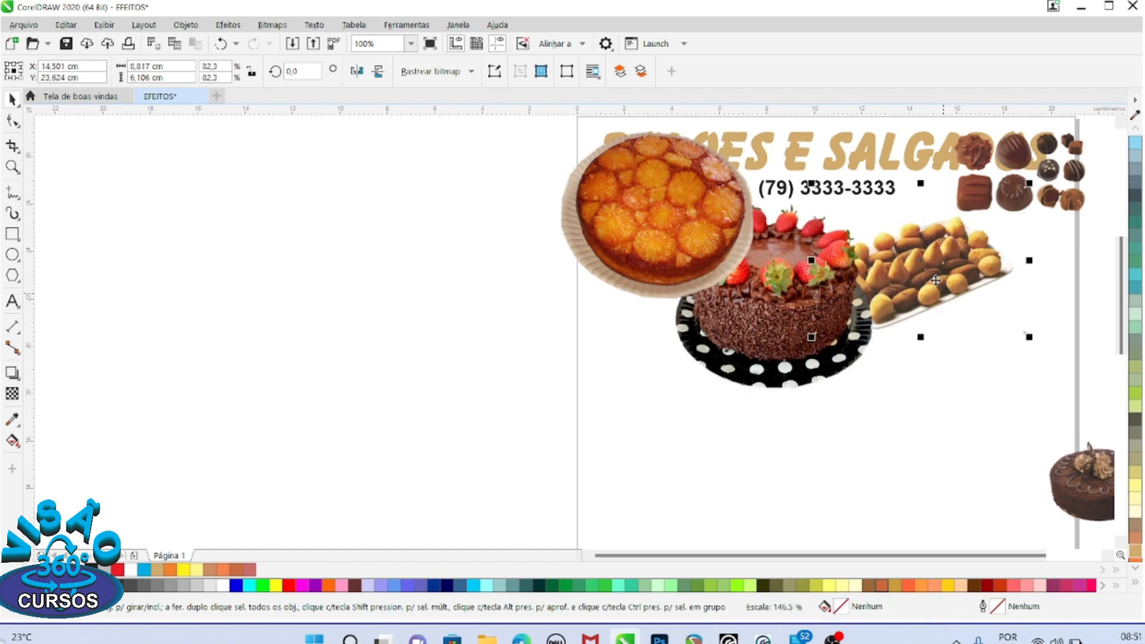
mouse_move(930, 269)
left_mouse_down()
mouse_move(899, 272)
mouse_move(938, 266)
mouse_move(942, 281)
left_mouse_up()
Tilt the chocolates slightly counterclockwise and set them just above the snack tray, at the title's right end.
mouse_move(1054, 204)
left_mouse_down()
mouse_move(1046, 233)
mouse_move(1048, 222)
left_mouse_up()
left_click_drag(1074, 159, 1079, 163)
left_click(879, 124)
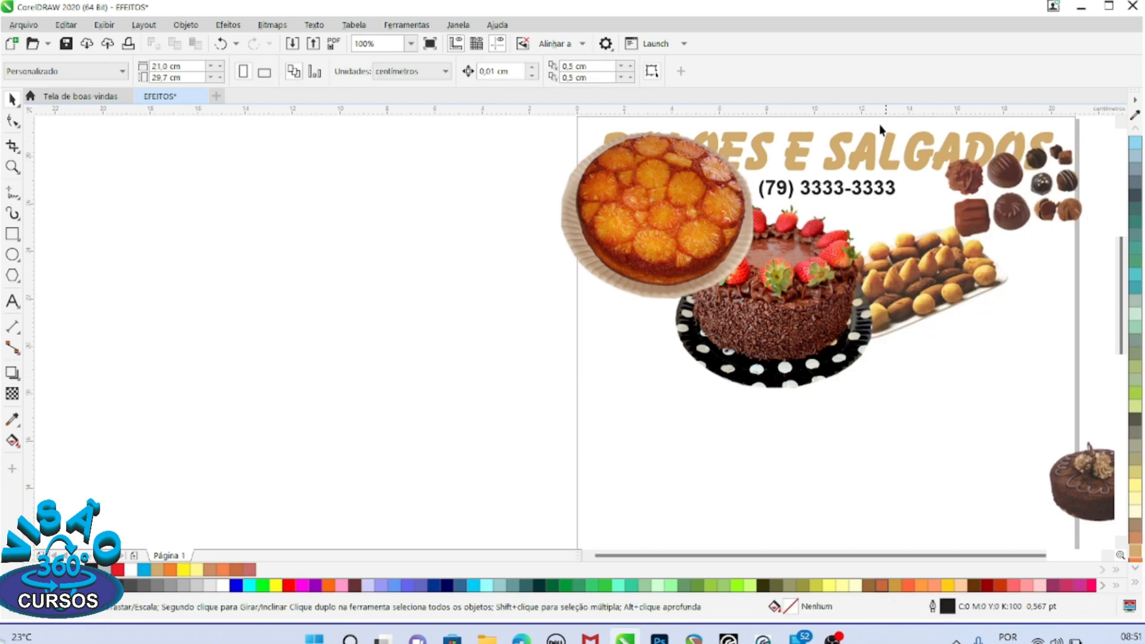
left_click(860, 152)
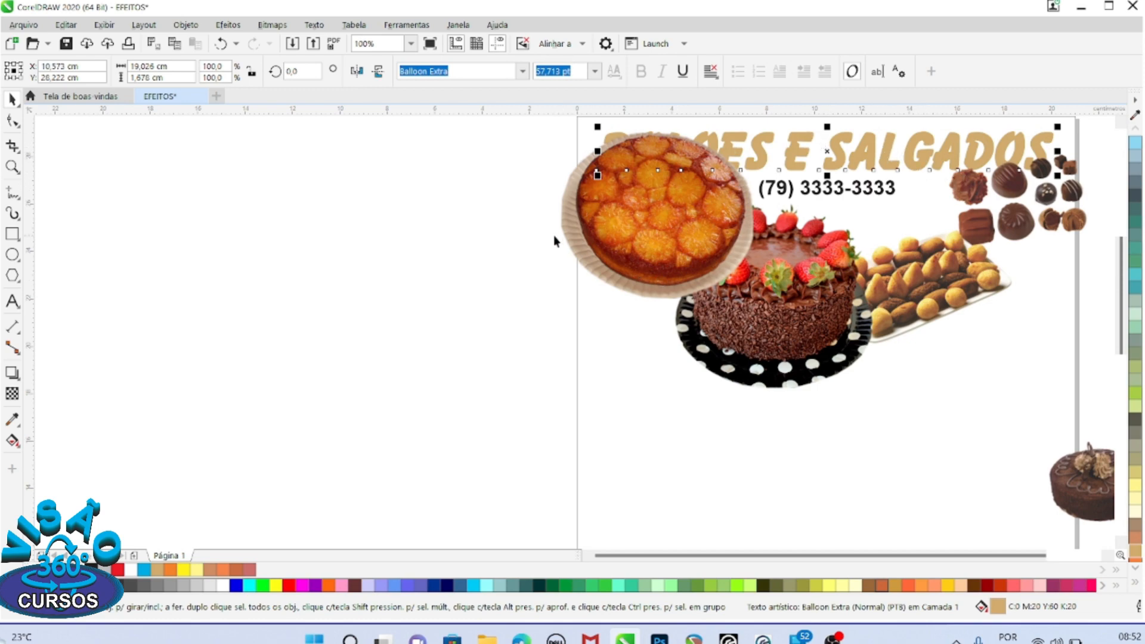
left_click(492, 235)
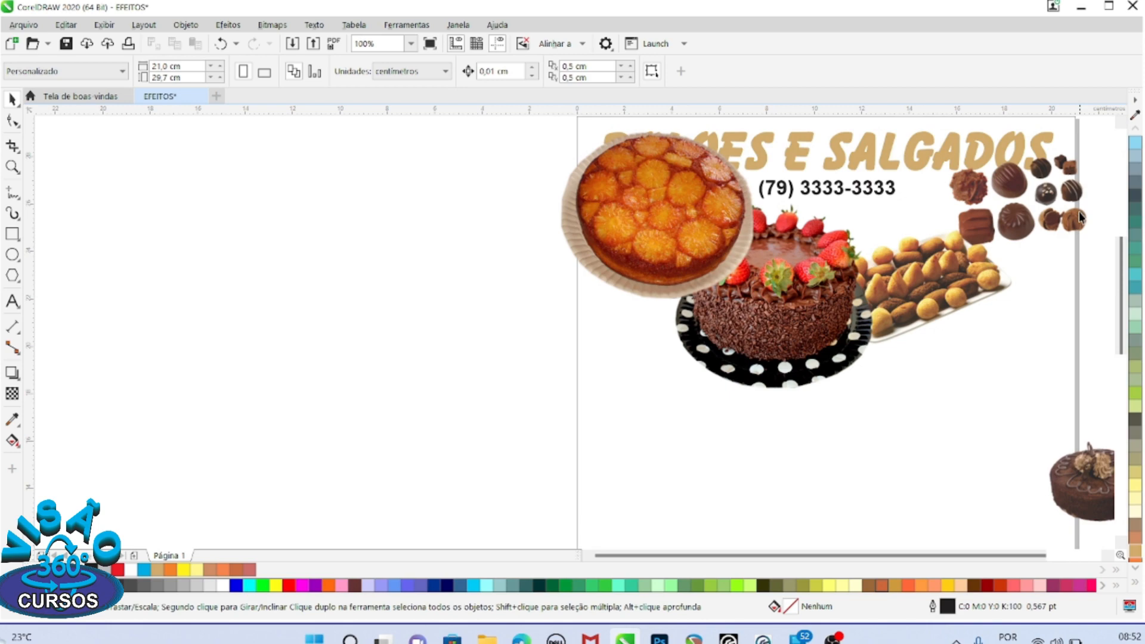
Order the 'BOLOES E SALGADOS' title in front of the pineapple cake using the In Front Of command.
left_click(1049, 181)
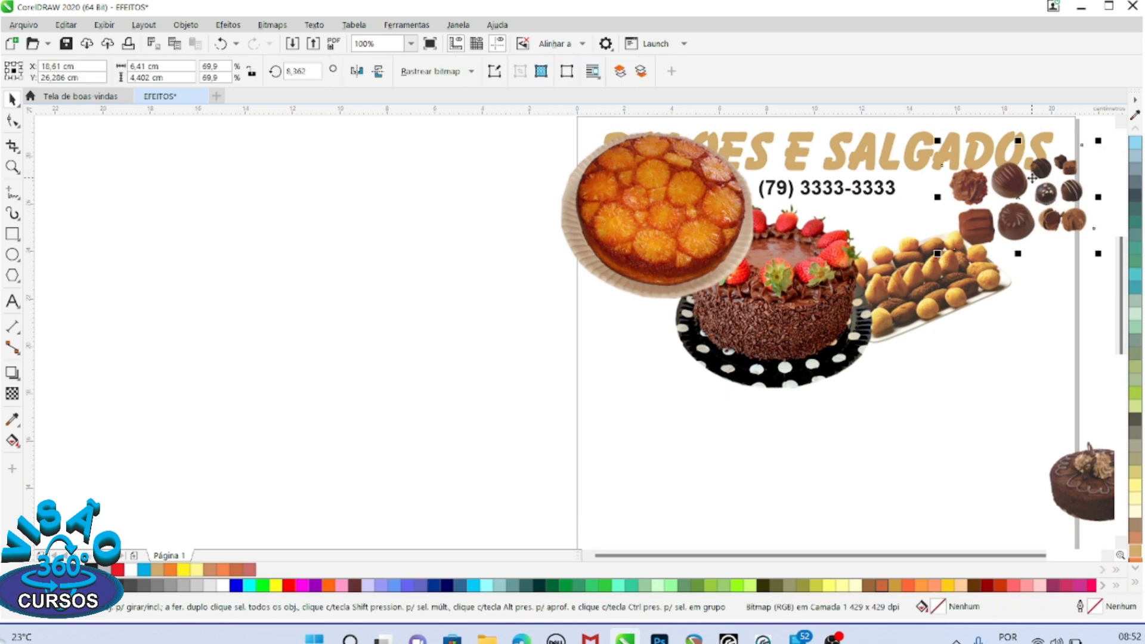
left_click(719, 161)
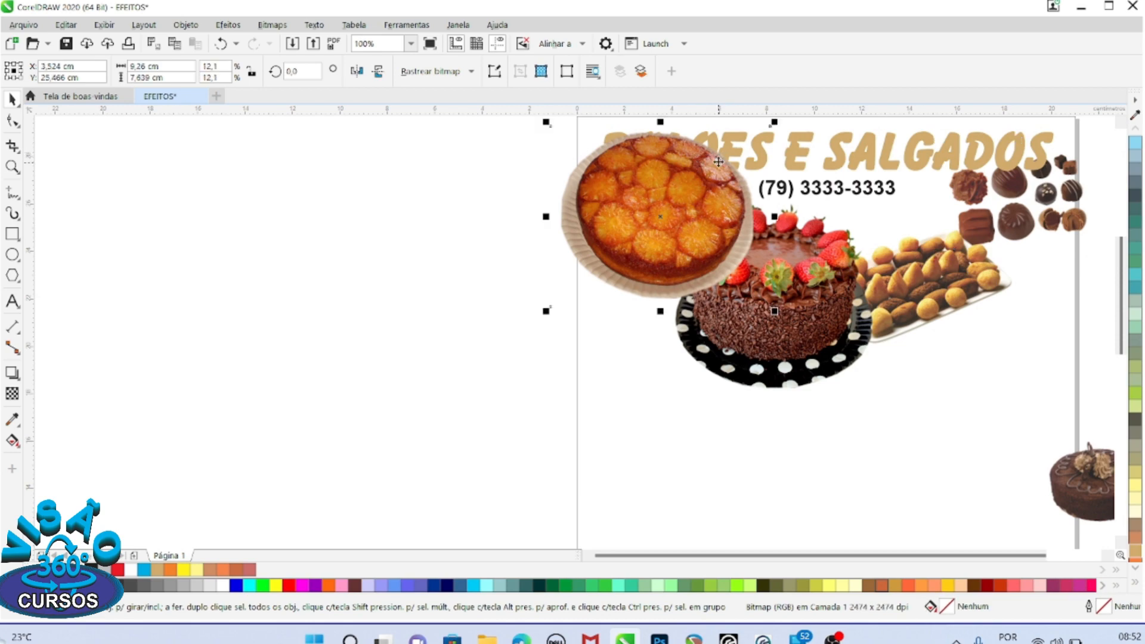
left_click(847, 144)
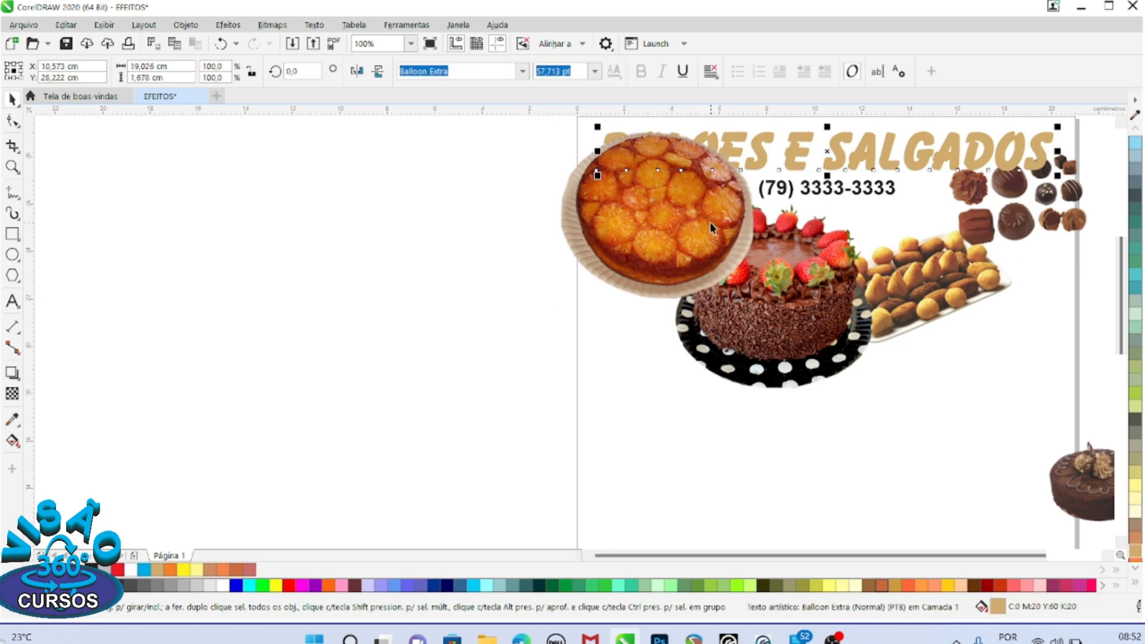
left_click(1019, 192)
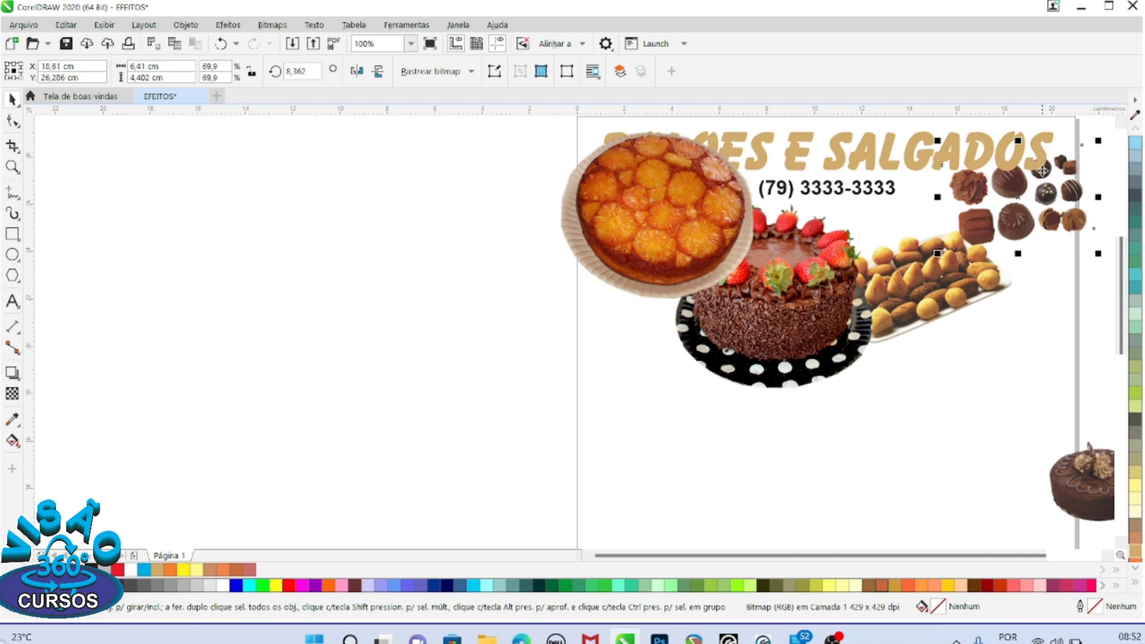
left_click(699, 201)
left_click(801, 160)
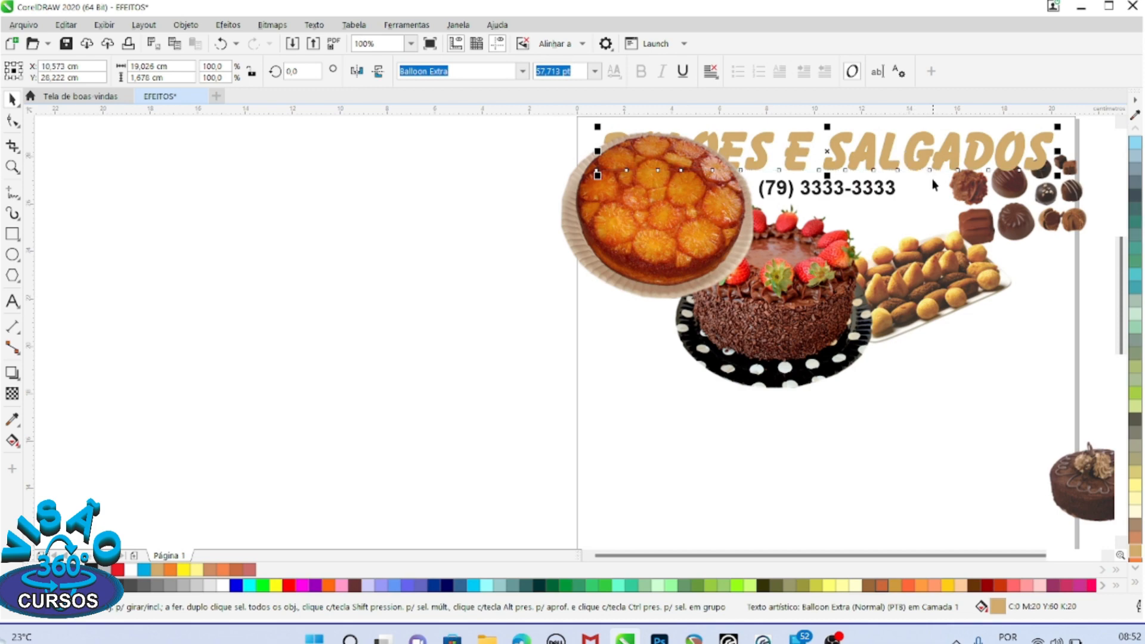
right_click(888, 151)
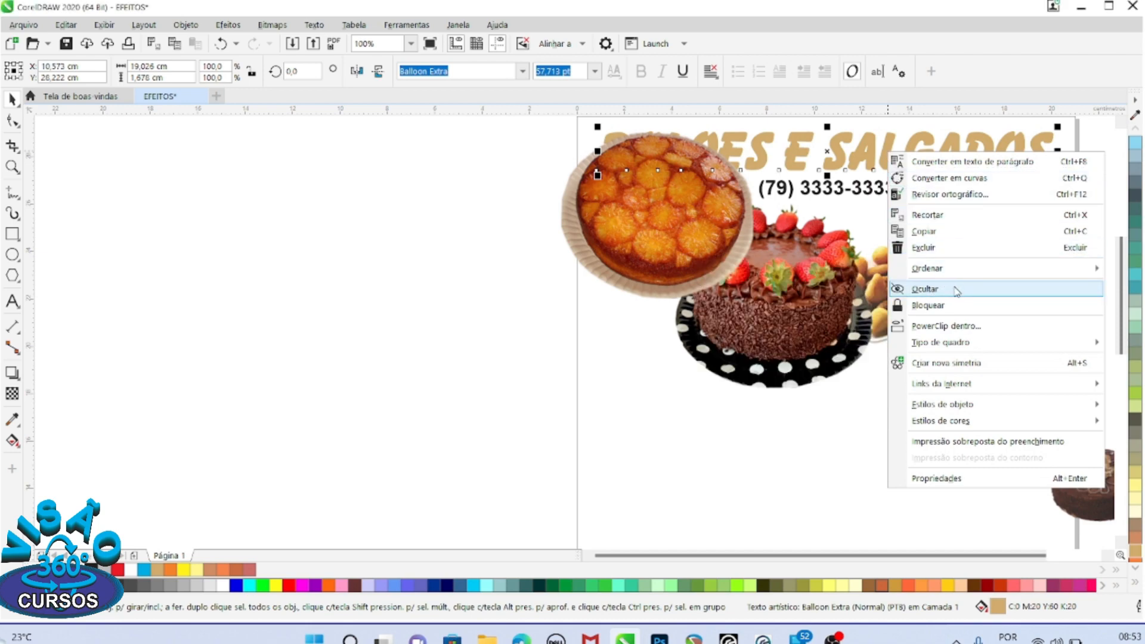
mouse_move(958, 273)
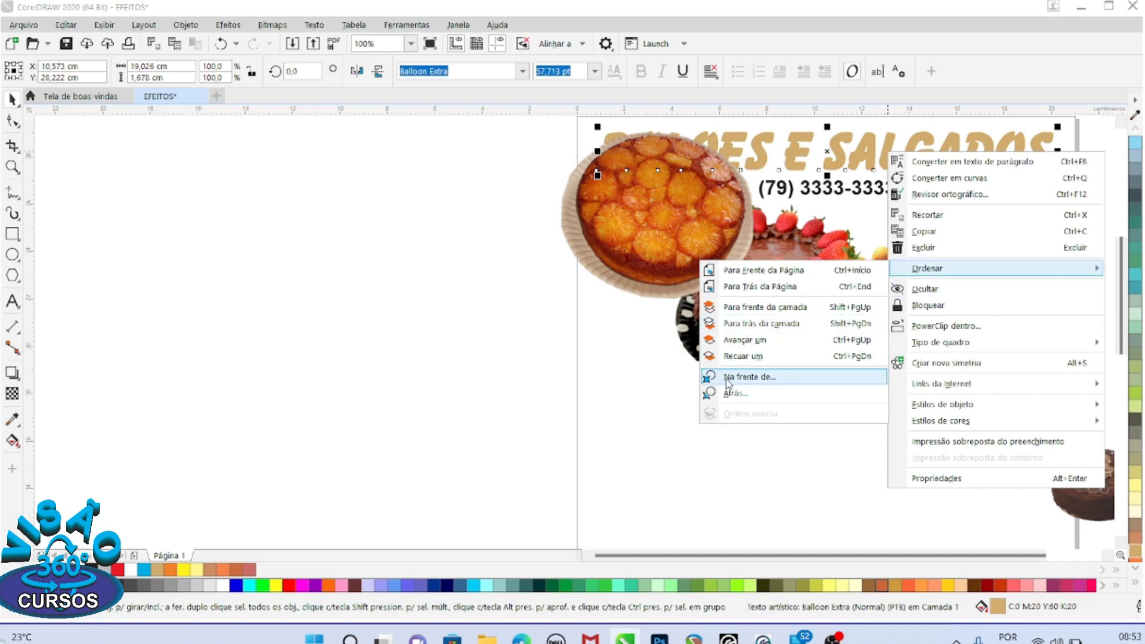
left_click(769, 381)
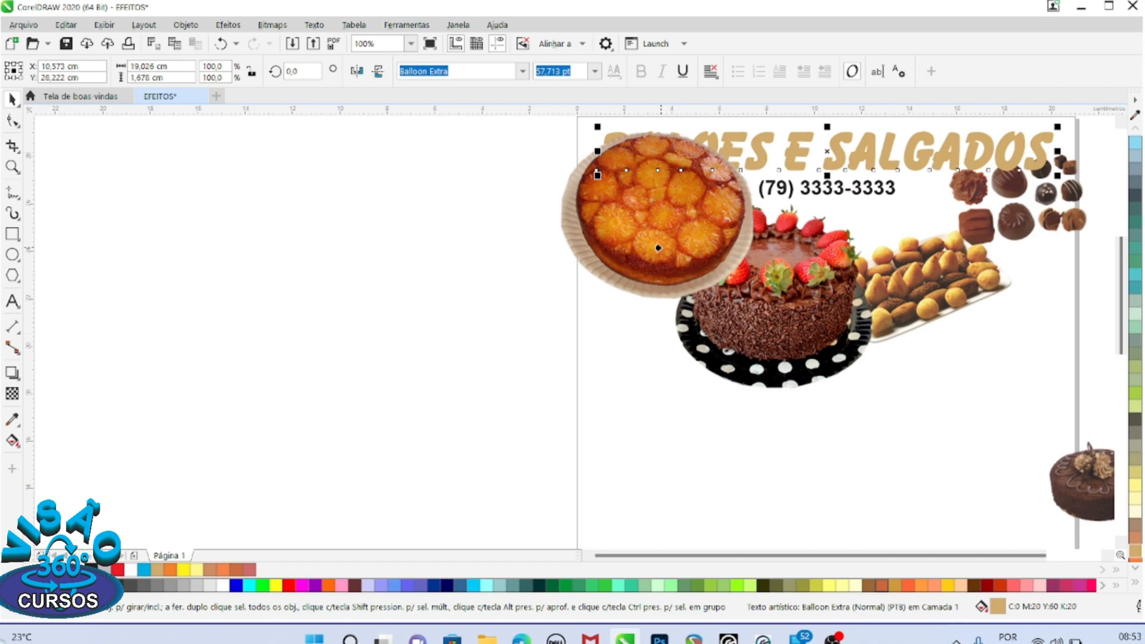
left_click(626, 242)
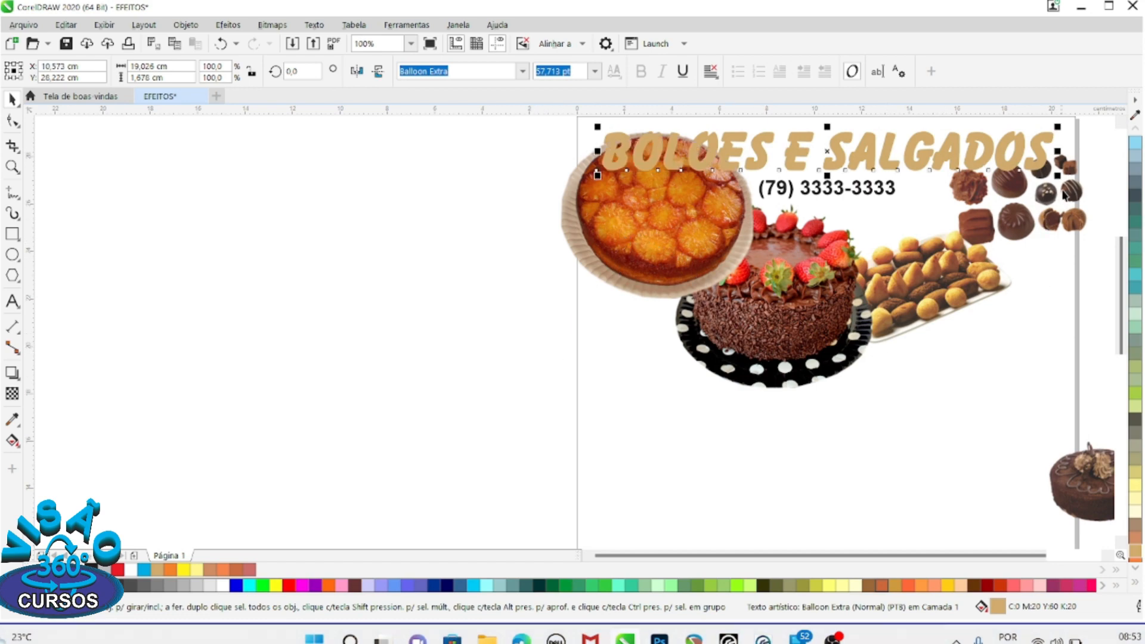
Order the chocolates in front of the 'BOLOES E SALGADOS' title, and clear the selection.
left_click(1000, 190)
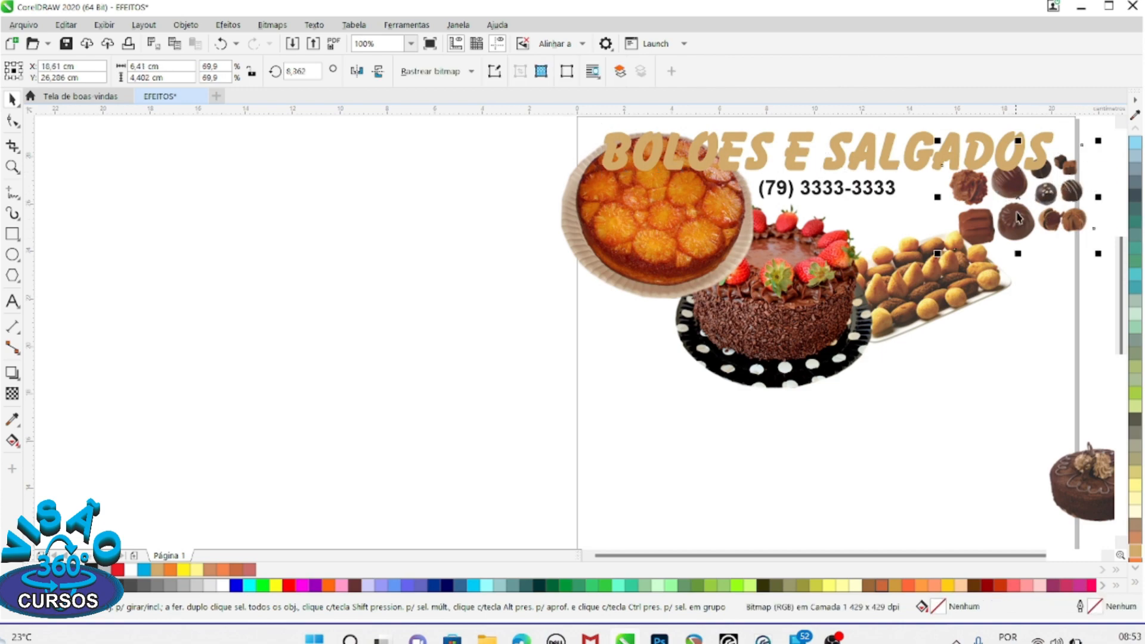
left_click(928, 368)
left_click(1053, 209)
right_click(1016, 189)
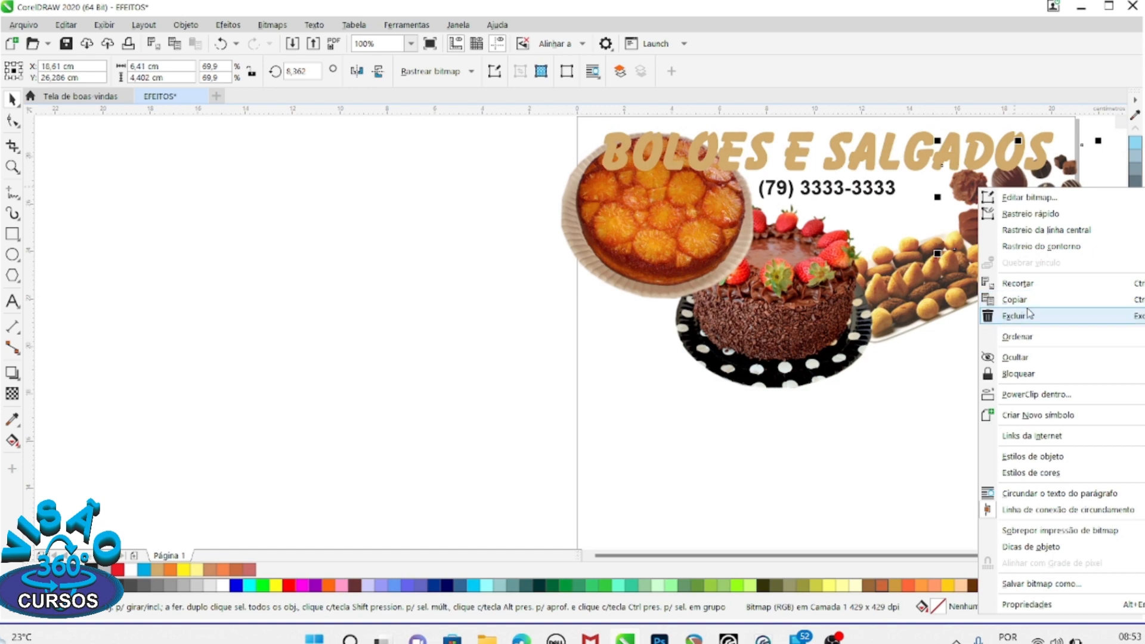
mouse_move(1031, 343)
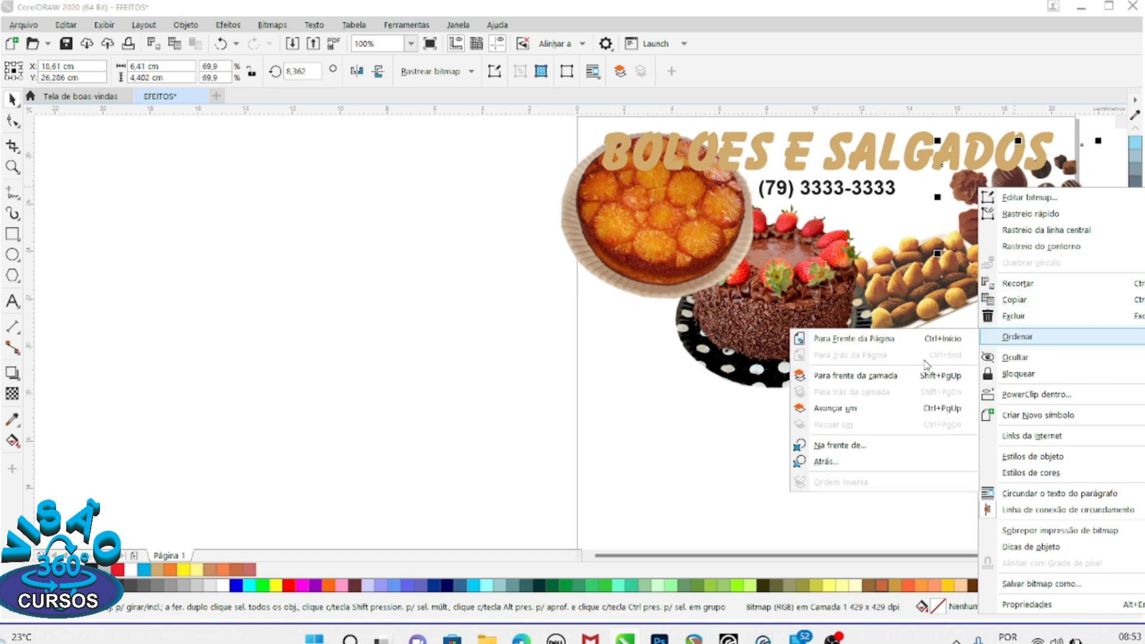
left_click(846, 449)
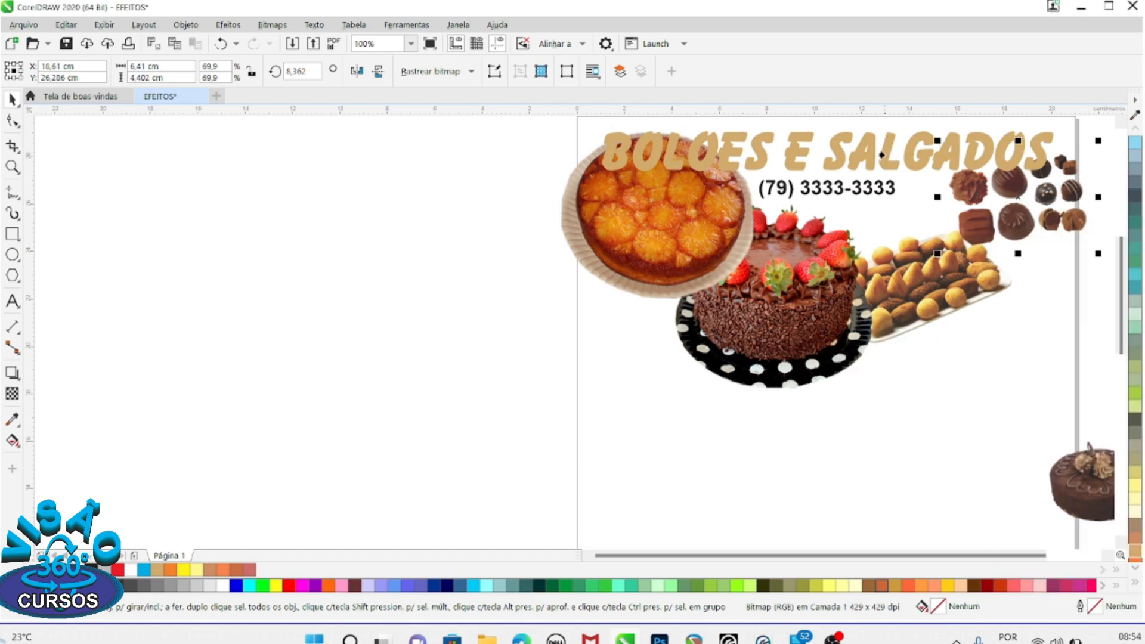
left_click(884, 158)
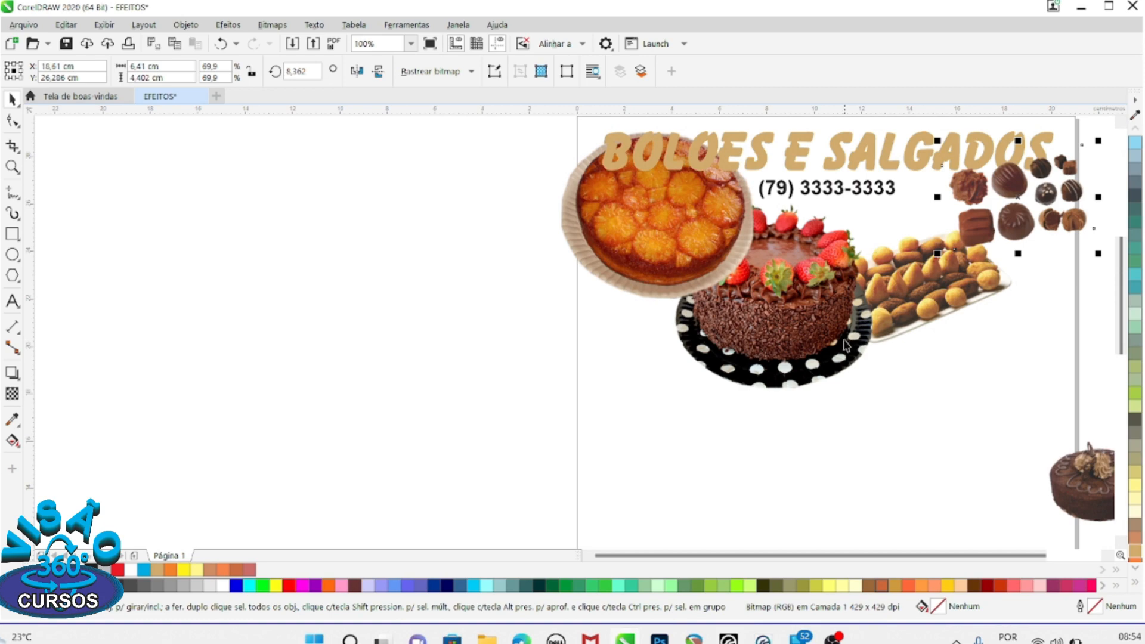
left_click(257, 190)
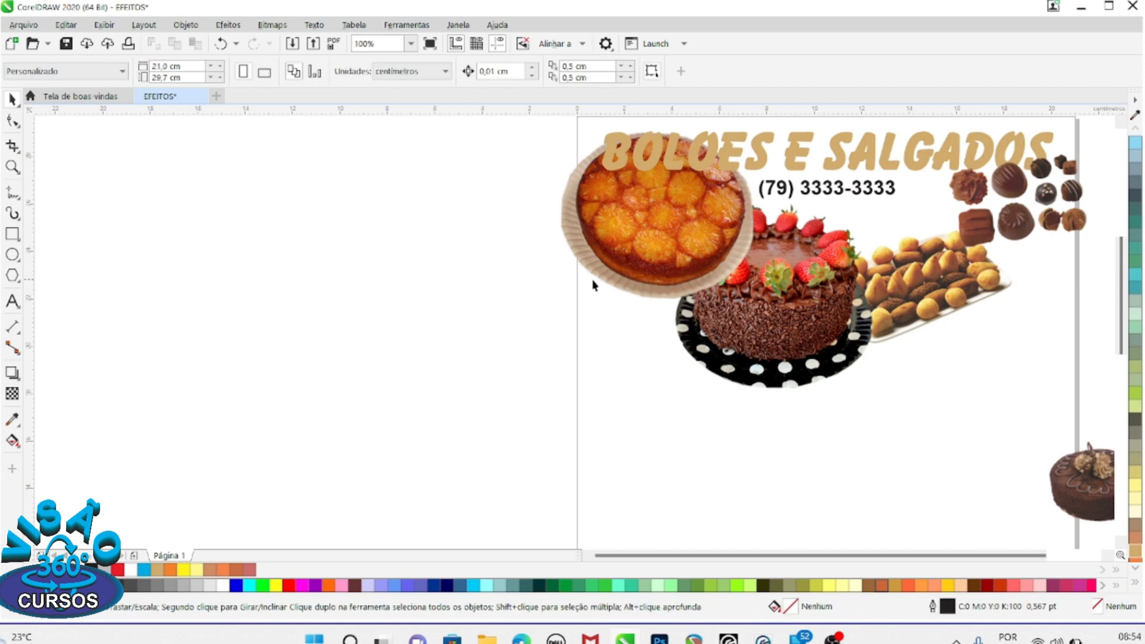
Order the strawberry cake in front of the pineapple cake.
left_click(784, 295)
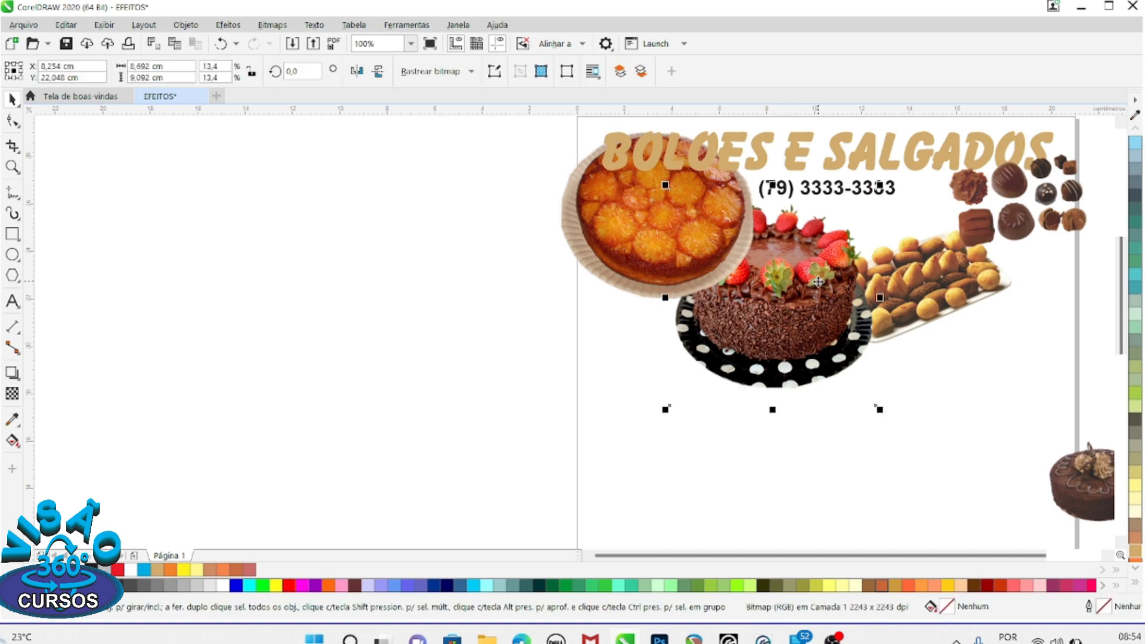
left_click(622, 219)
left_click(800, 315)
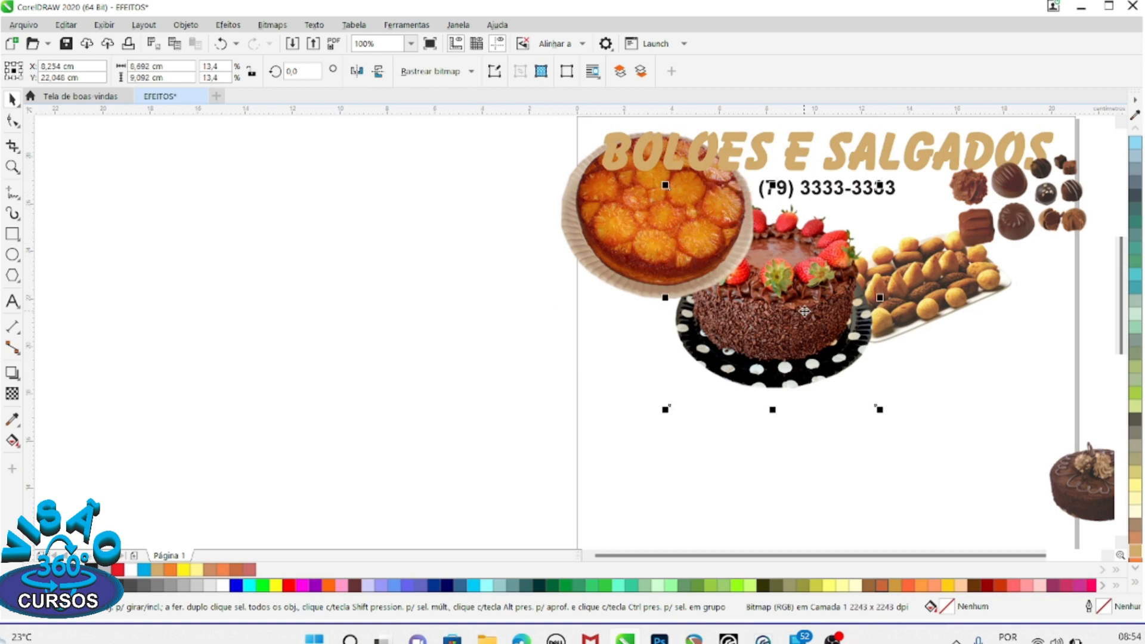
left_click(633, 246)
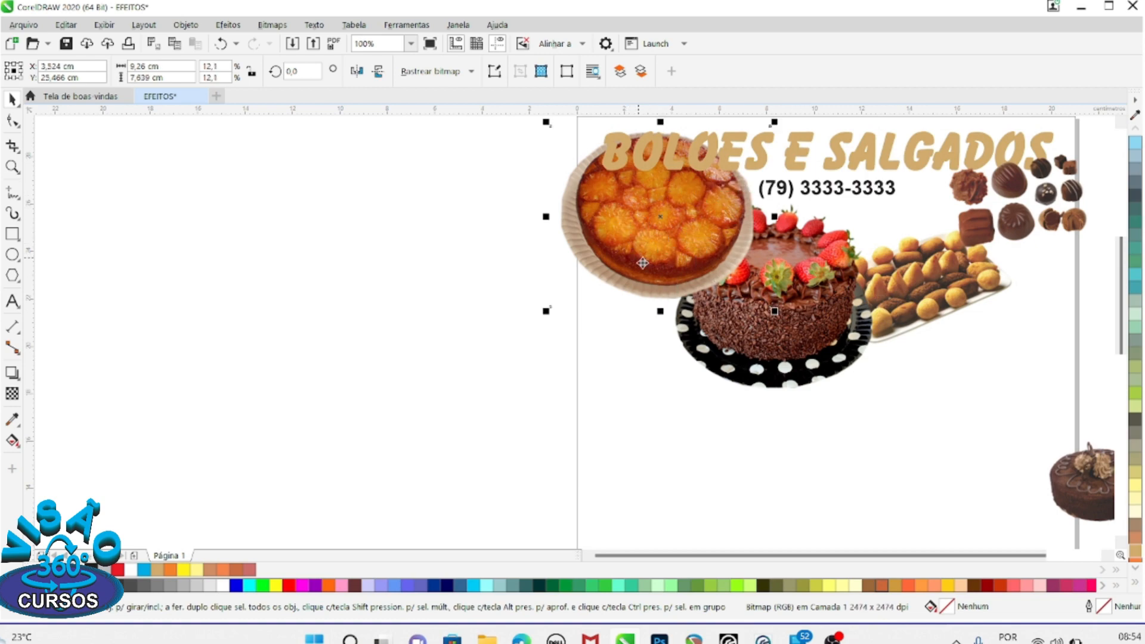
left_click(811, 337)
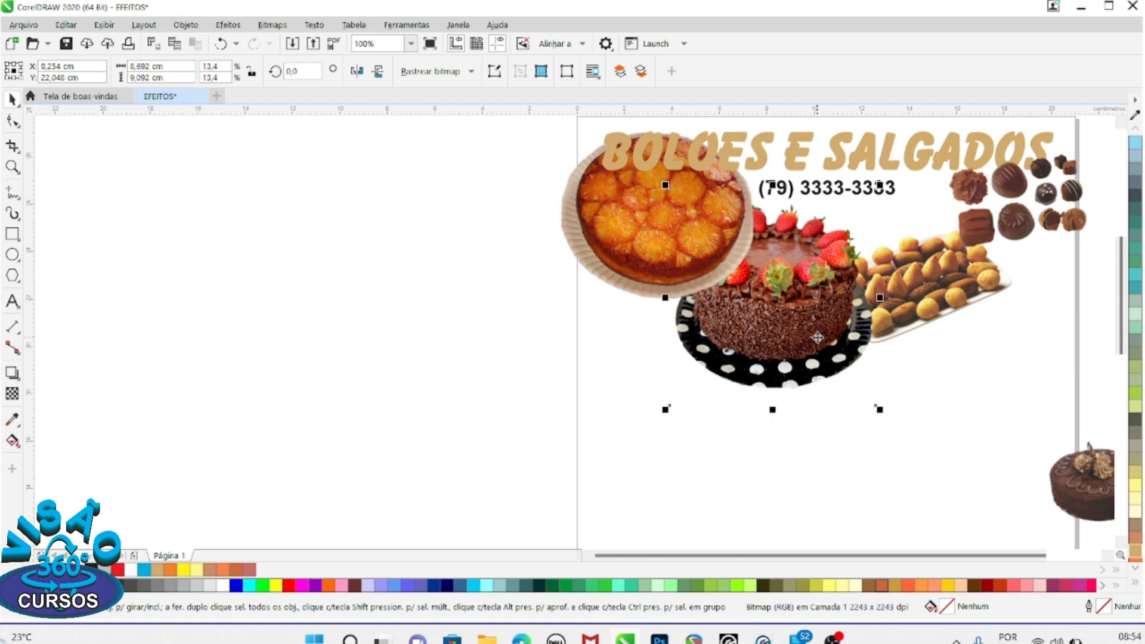
right_click(782, 328)
mouse_move(847, 346)
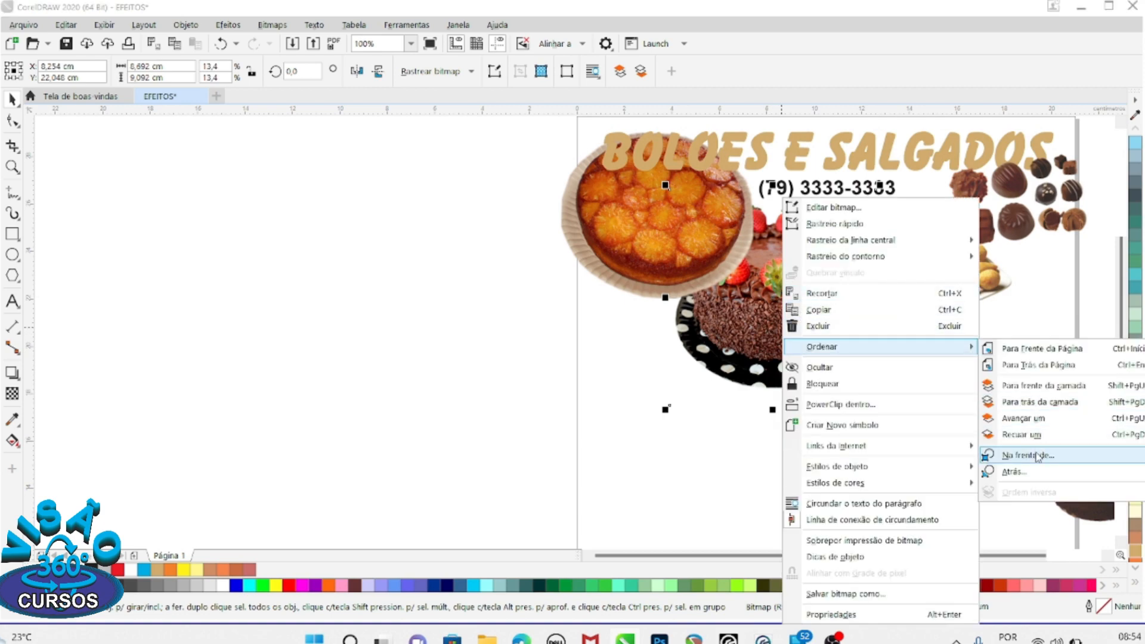
left_click(1022, 452)
left_click(622, 238)
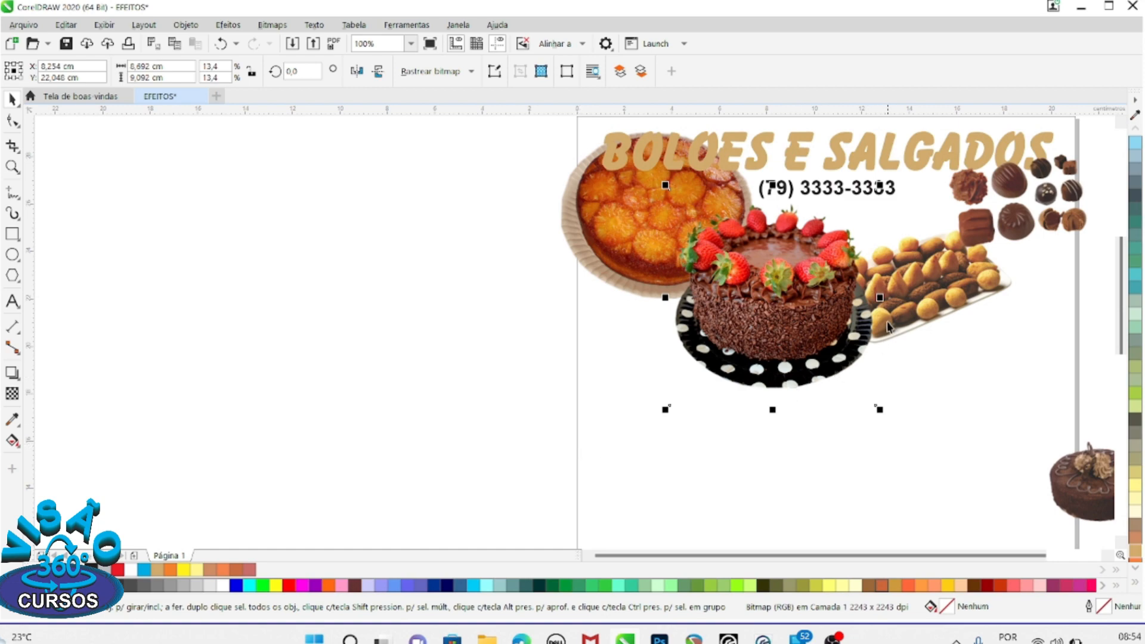
Enlarge the snack tray to about 10.5 × 7.2 cm and shift it slightly left behind the strawberry cake.
left_click(932, 313)
left_click_drag(1029, 351, 1067, 381)
left_click_drag(995, 288, 967, 285)
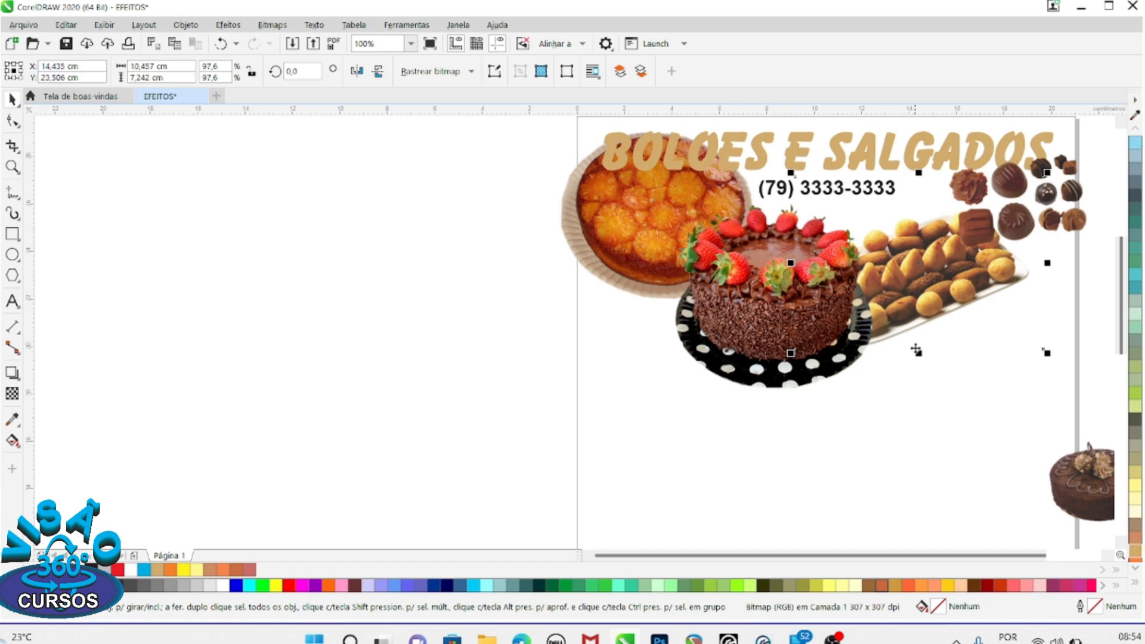
left_click(1098, 318)
Order the snack tray in front of the chocolates.
left_click(1081, 218)
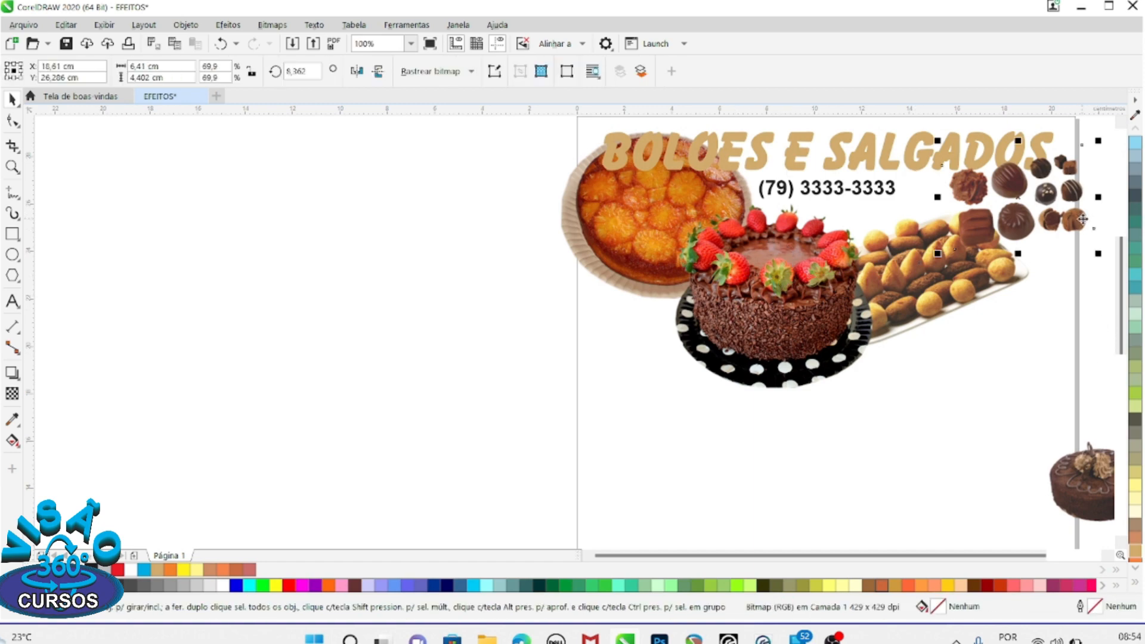
left_click(927, 314)
right_click(953, 317)
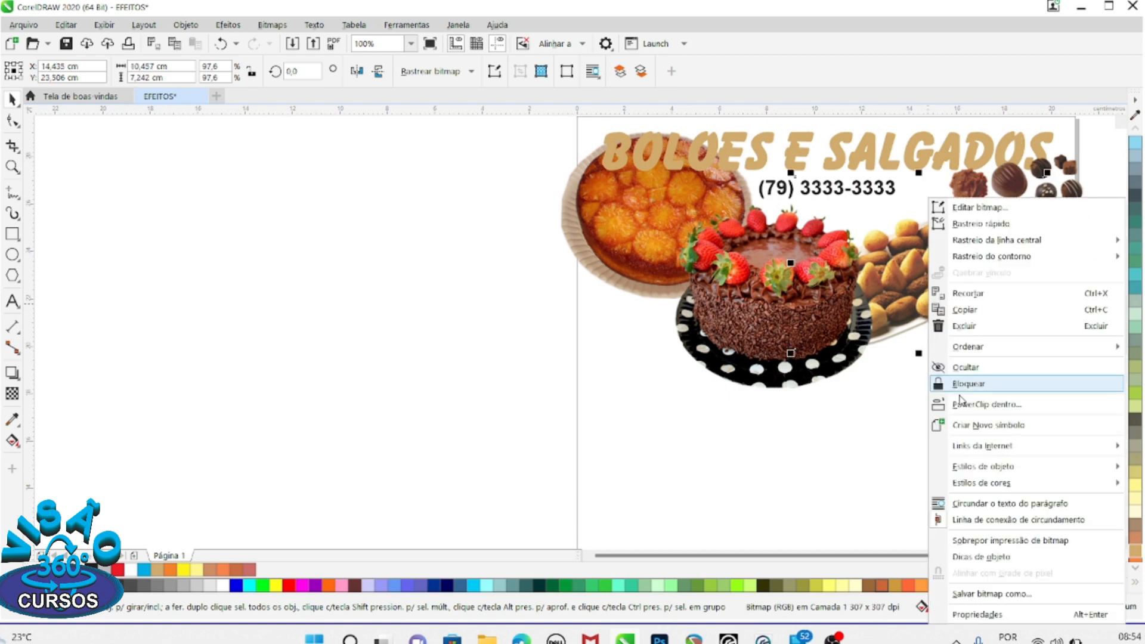
mouse_move(984, 349)
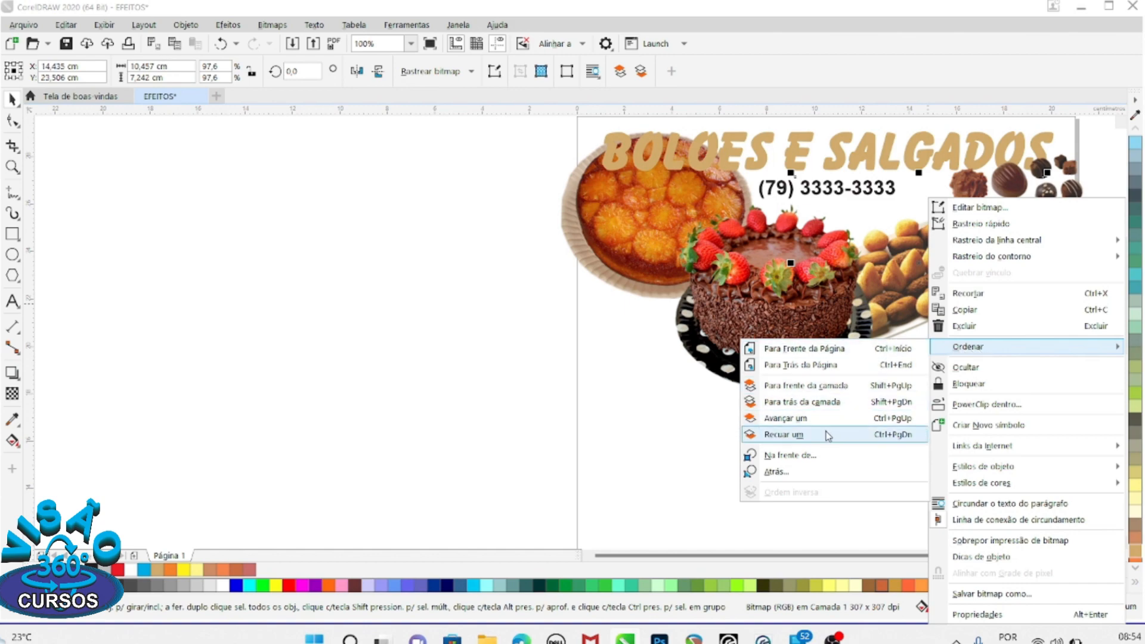
left_click(807, 456)
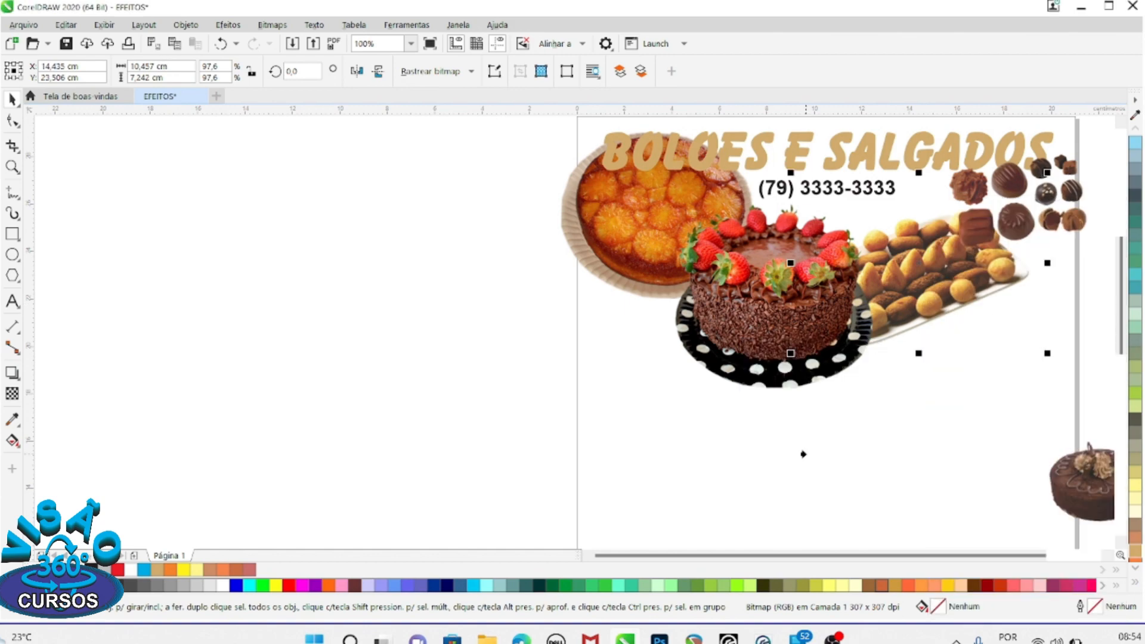
left_click(1039, 193)
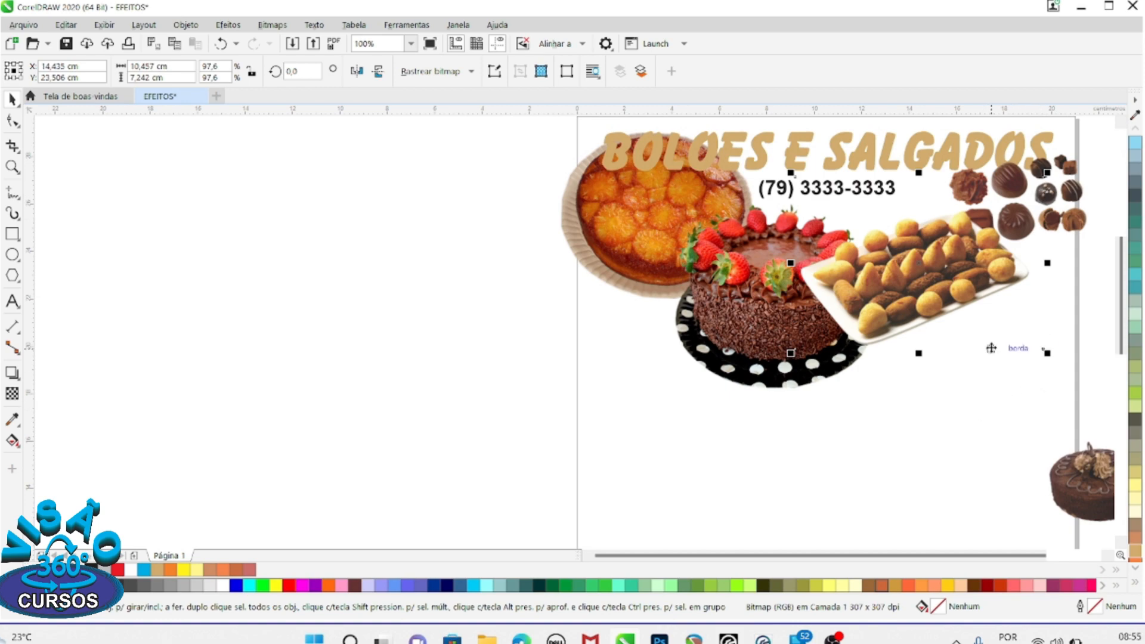
Order the strawberry cake in front of the snack tray.
left_click(752, 301)
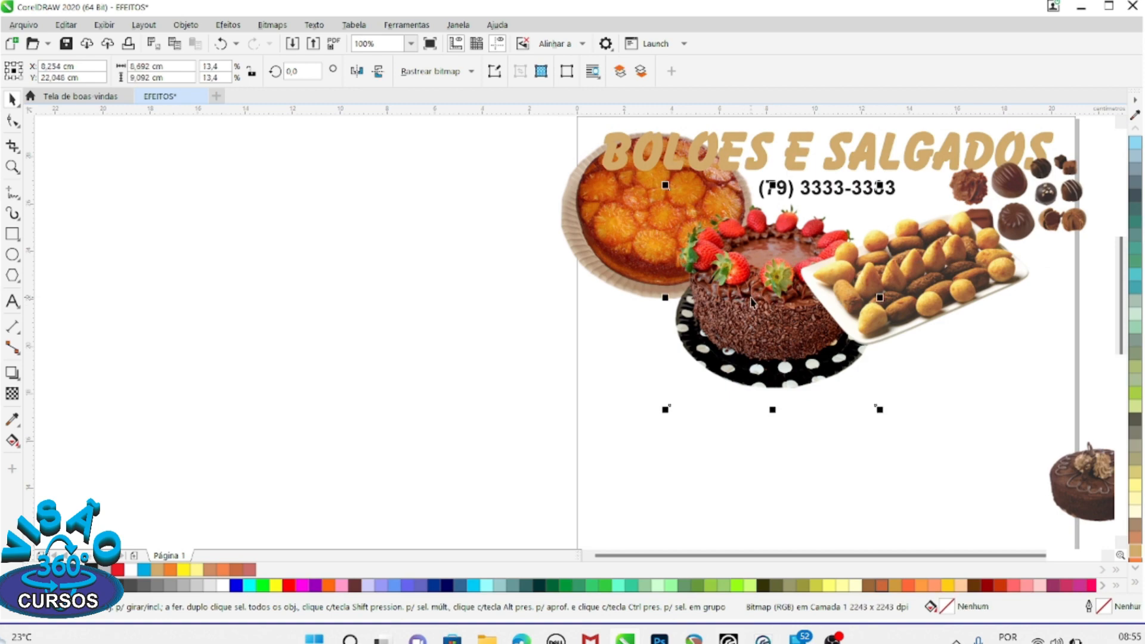
right_click(741, 310)
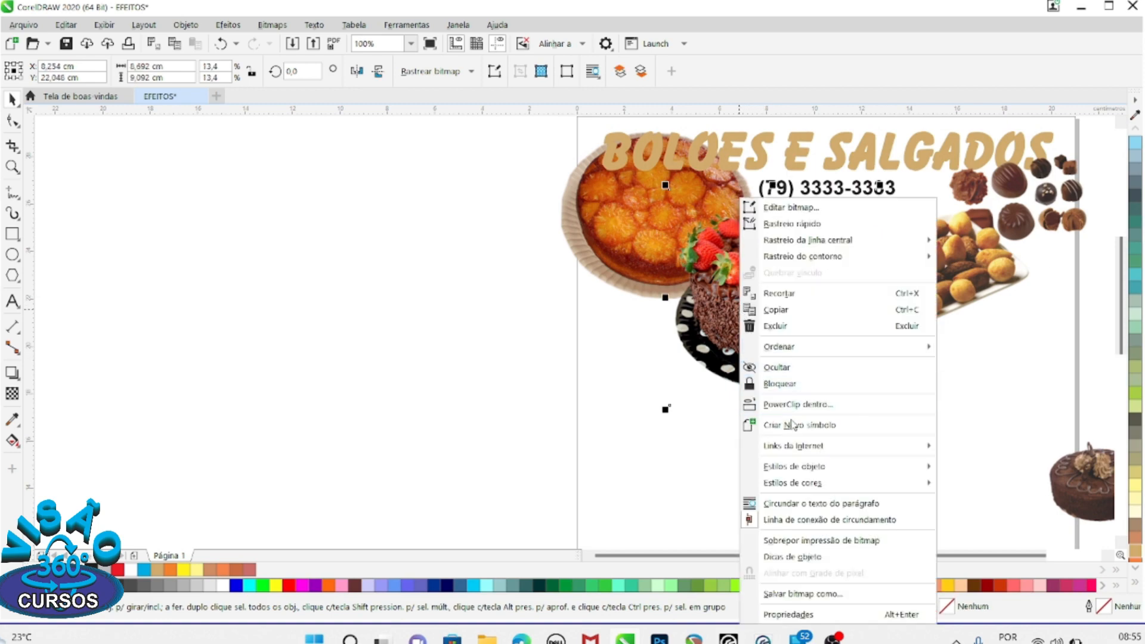
mouse_move(820, 352)
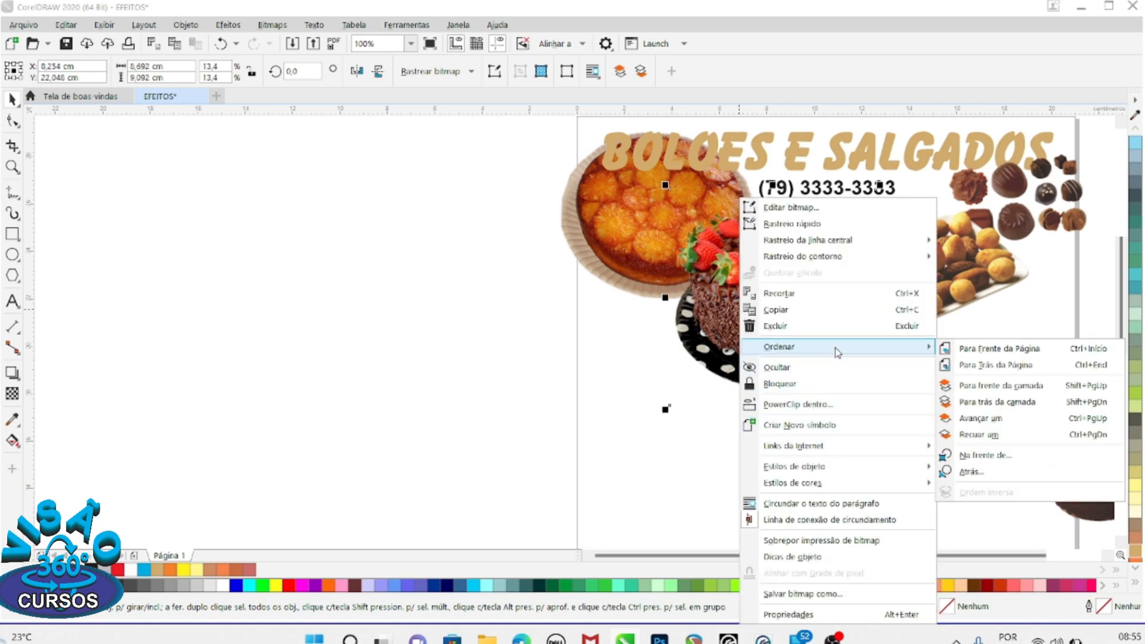
left_click(980, 455)
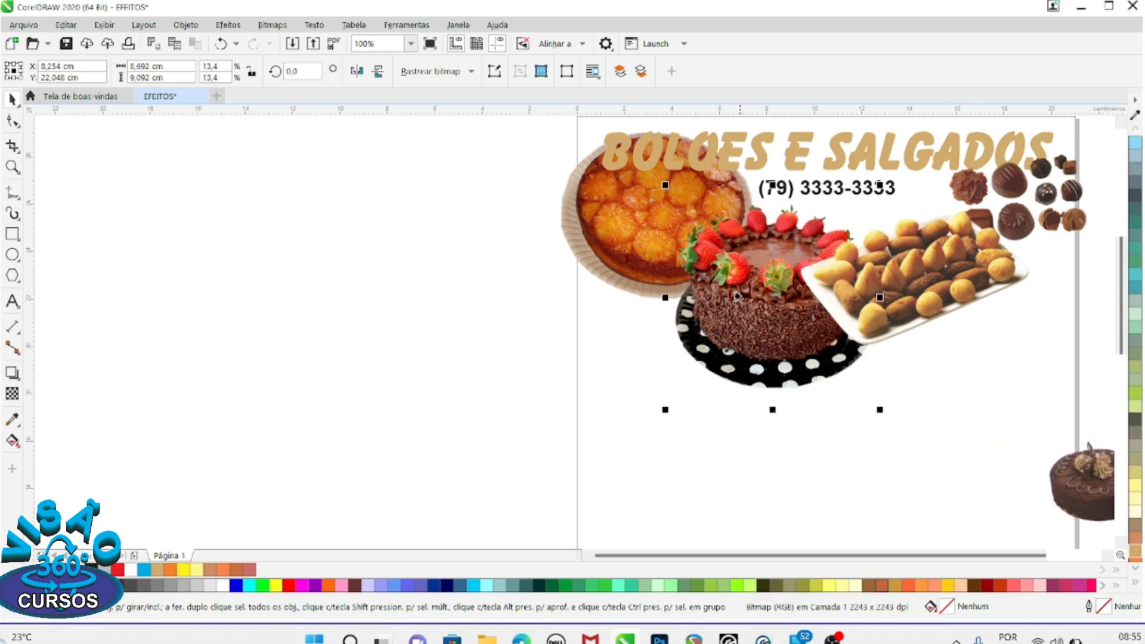
left_click(940, 258)
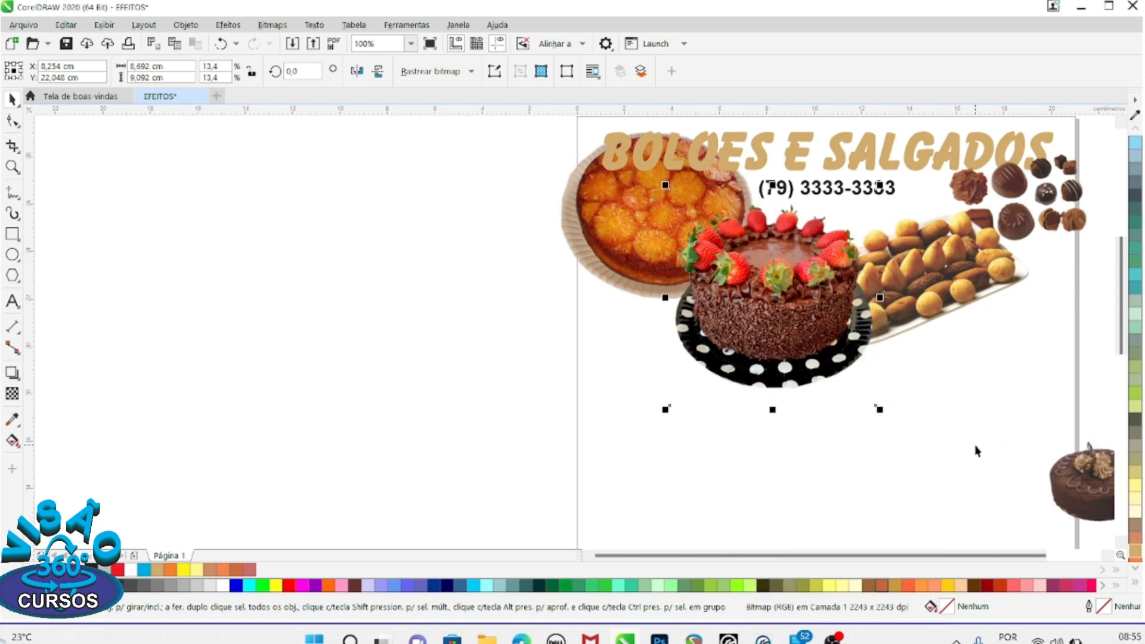
scroll(799, 354, "down", 1)
scroll(807, 334, "up", 1)
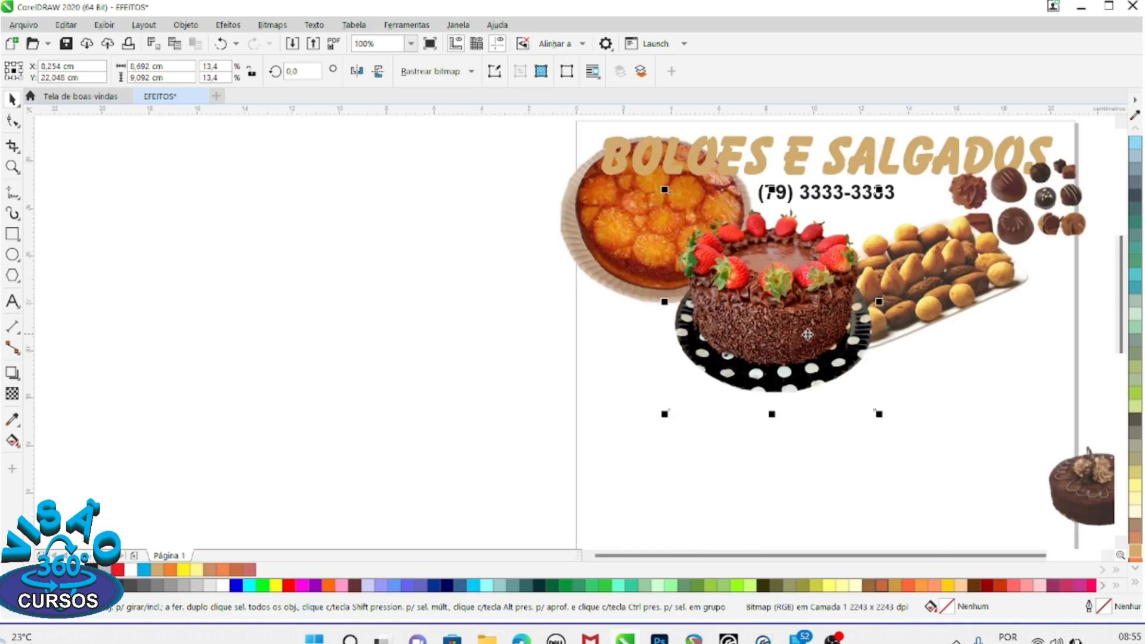
scroll(807, 334, "down", 2)
scroll(808, 335, "up", 2)
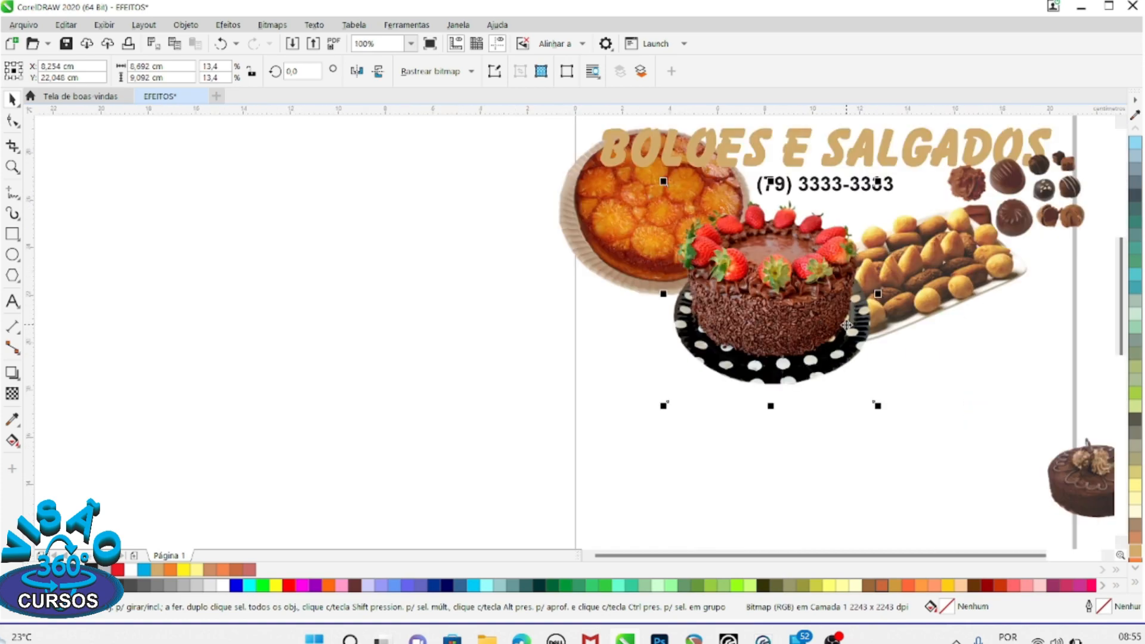
scroll(847, 326, "down", 2)
left_click(870, 336)
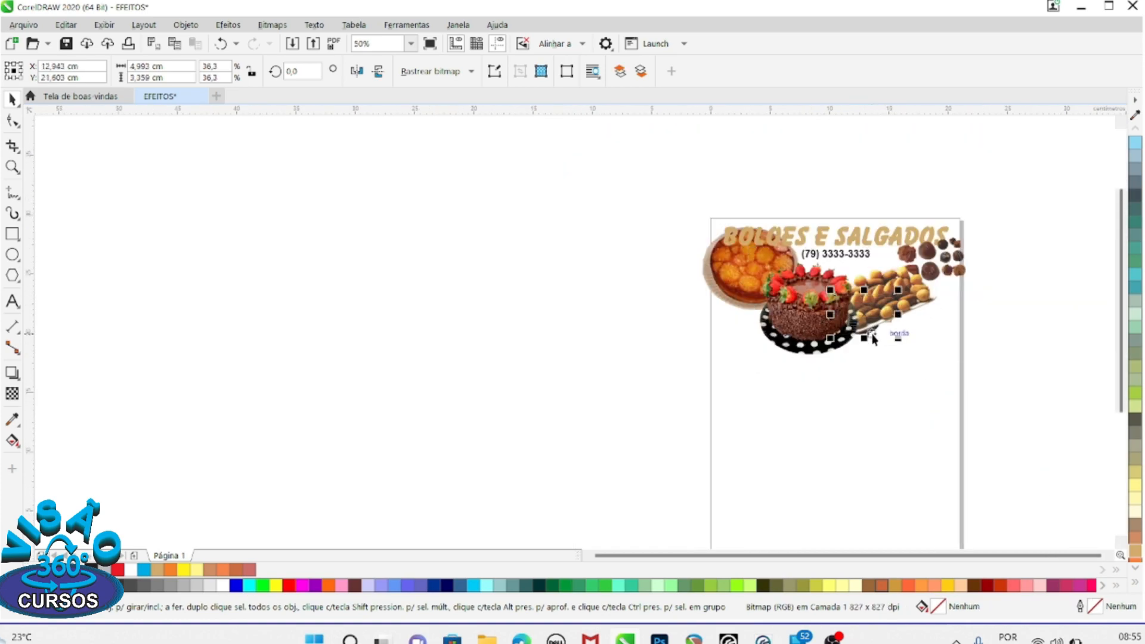
Enlarge the sliced chocolate cake to about 14.6 × 9.8 cm and place it just below the strawberry cake, behind its polka-dot plate.
left_click_drag(899, 336, 1006, 416)
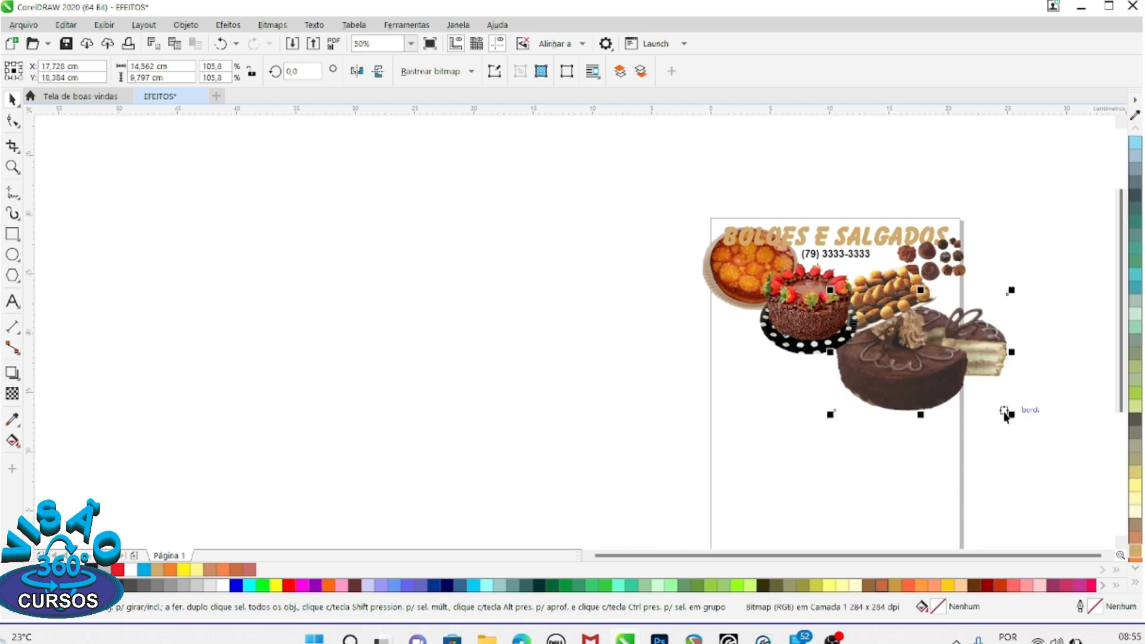
left_click_drag(942, 367, 906, 378)
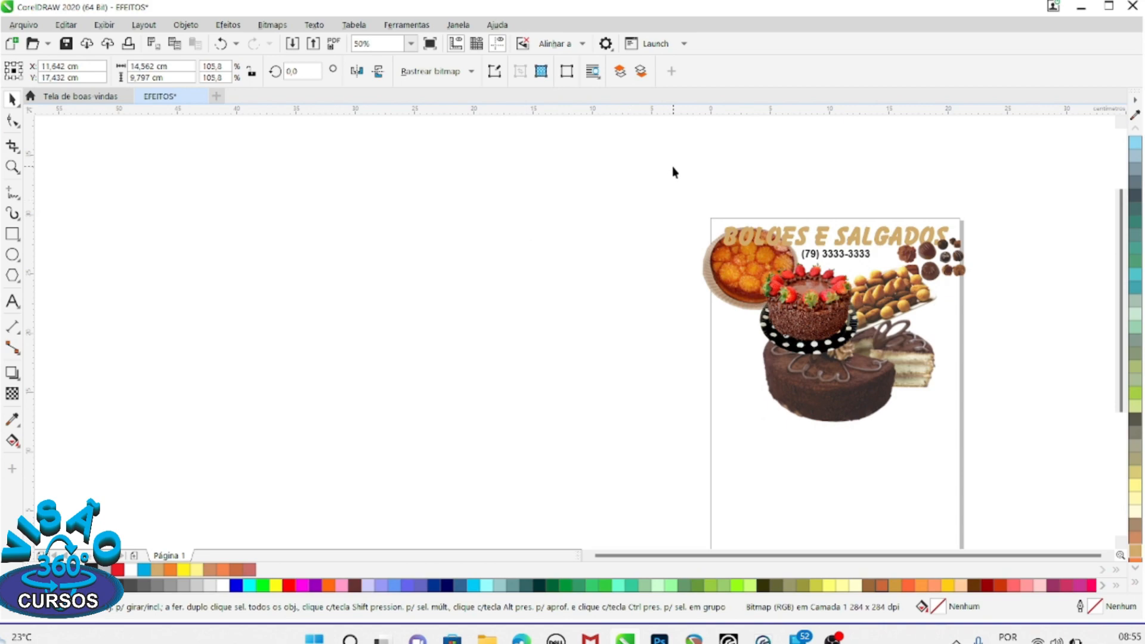
Select the title, the phone number and all the cake, snack and chocolate images on the flyer together.
left_click_drag(649, 172, 996, 453)
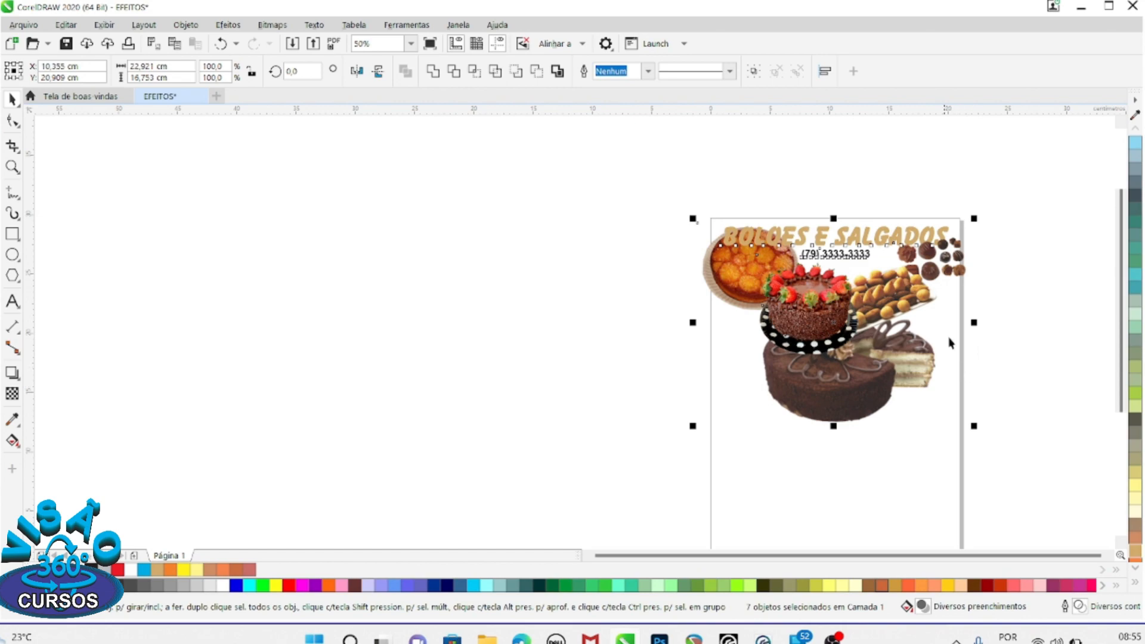
scroll(793, 268, "down", 1)
scroll(831, 281, "up", 2)
scroll(859, 296, "down", 1)
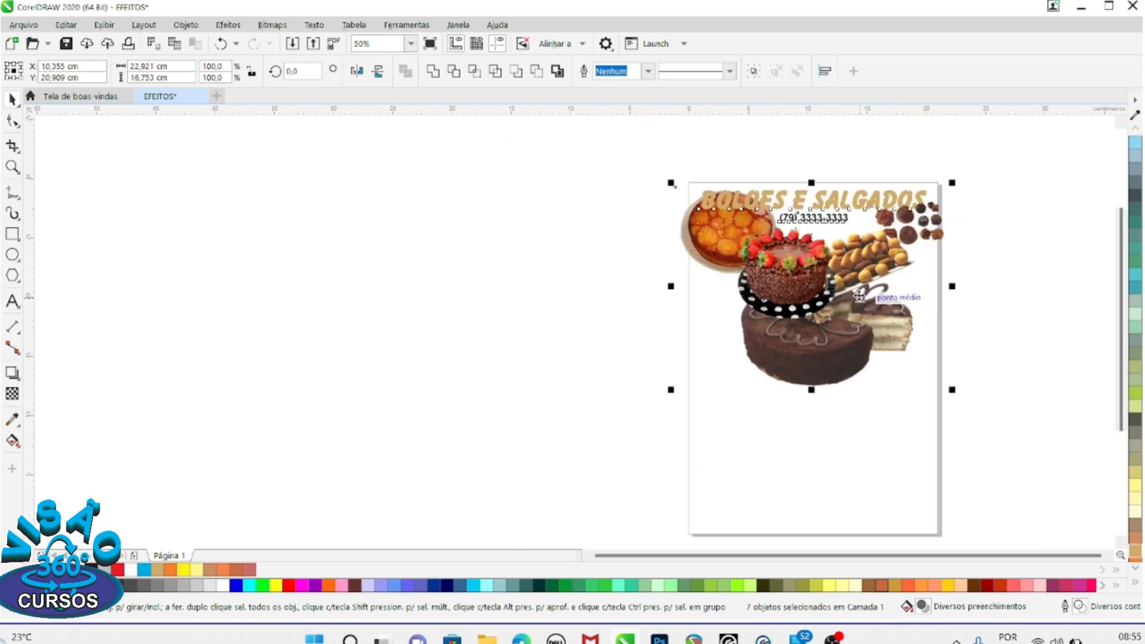
scroll(873, 235, "up", 1)
scroll(855, 235, "down", 1)
left_click_drag(579, 141, 987, 438)
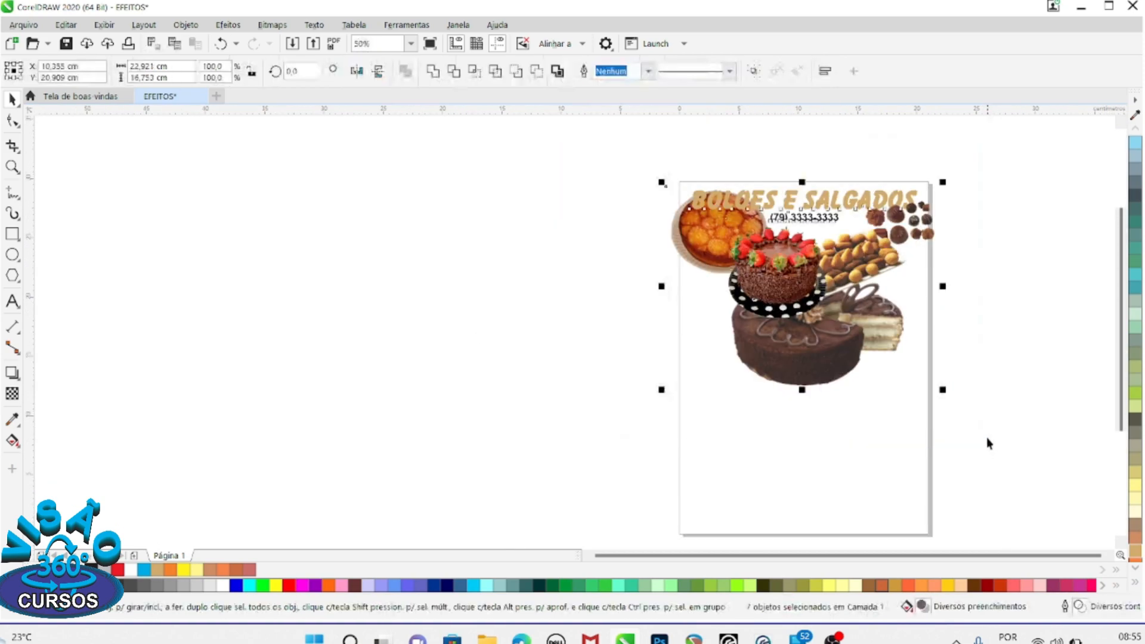
left_click(997, 339)
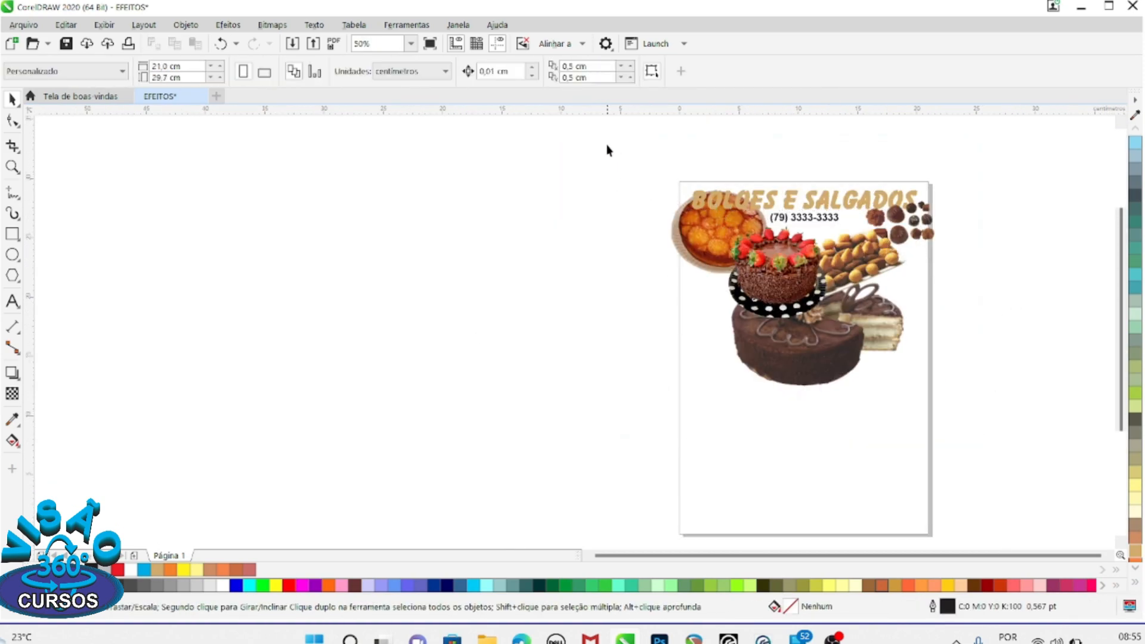
left_click_drag(607, 144, 980, 441)
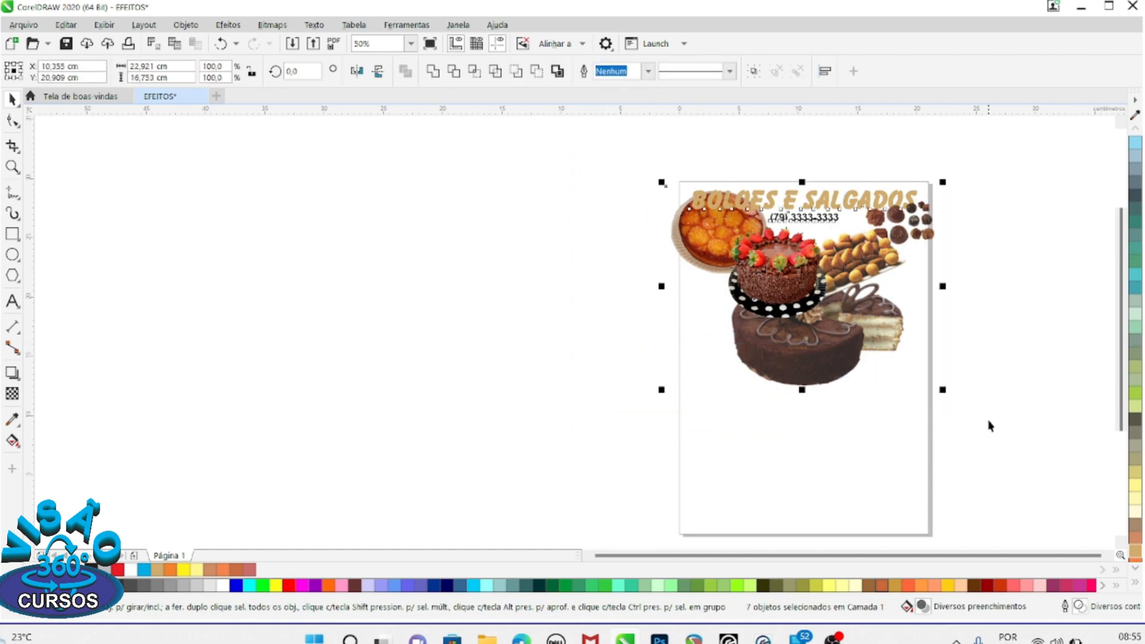